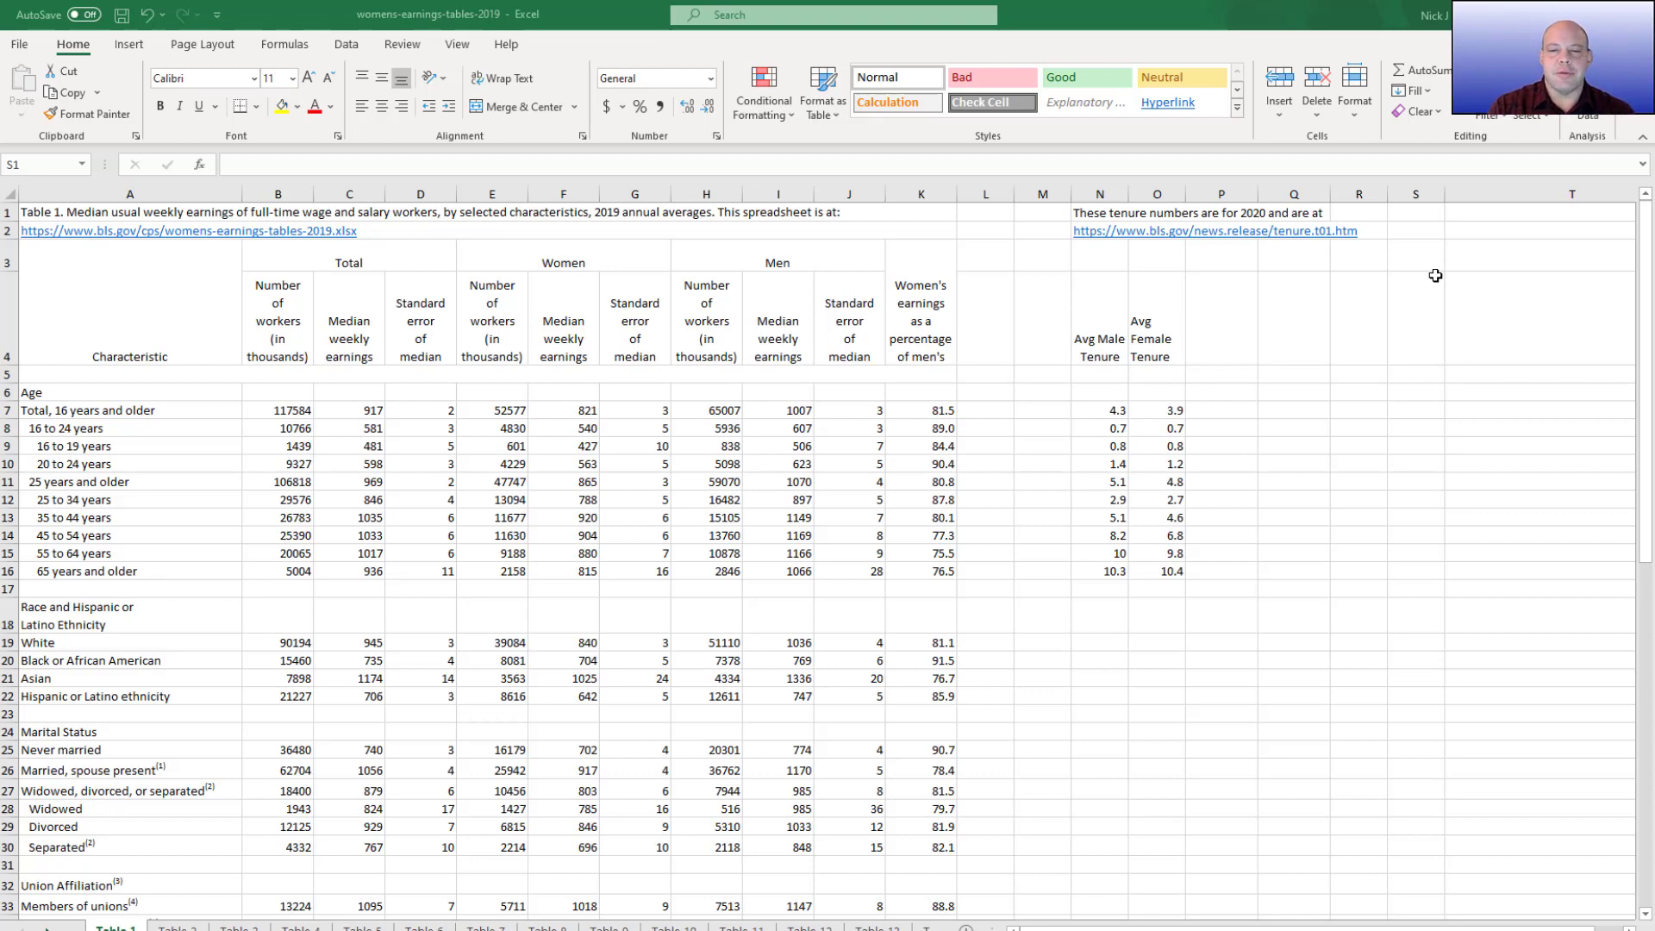
Examine the earnings table's Characteristic, Total, Women and Men headers and the average male and female tenure columns
left_click(674, 258)
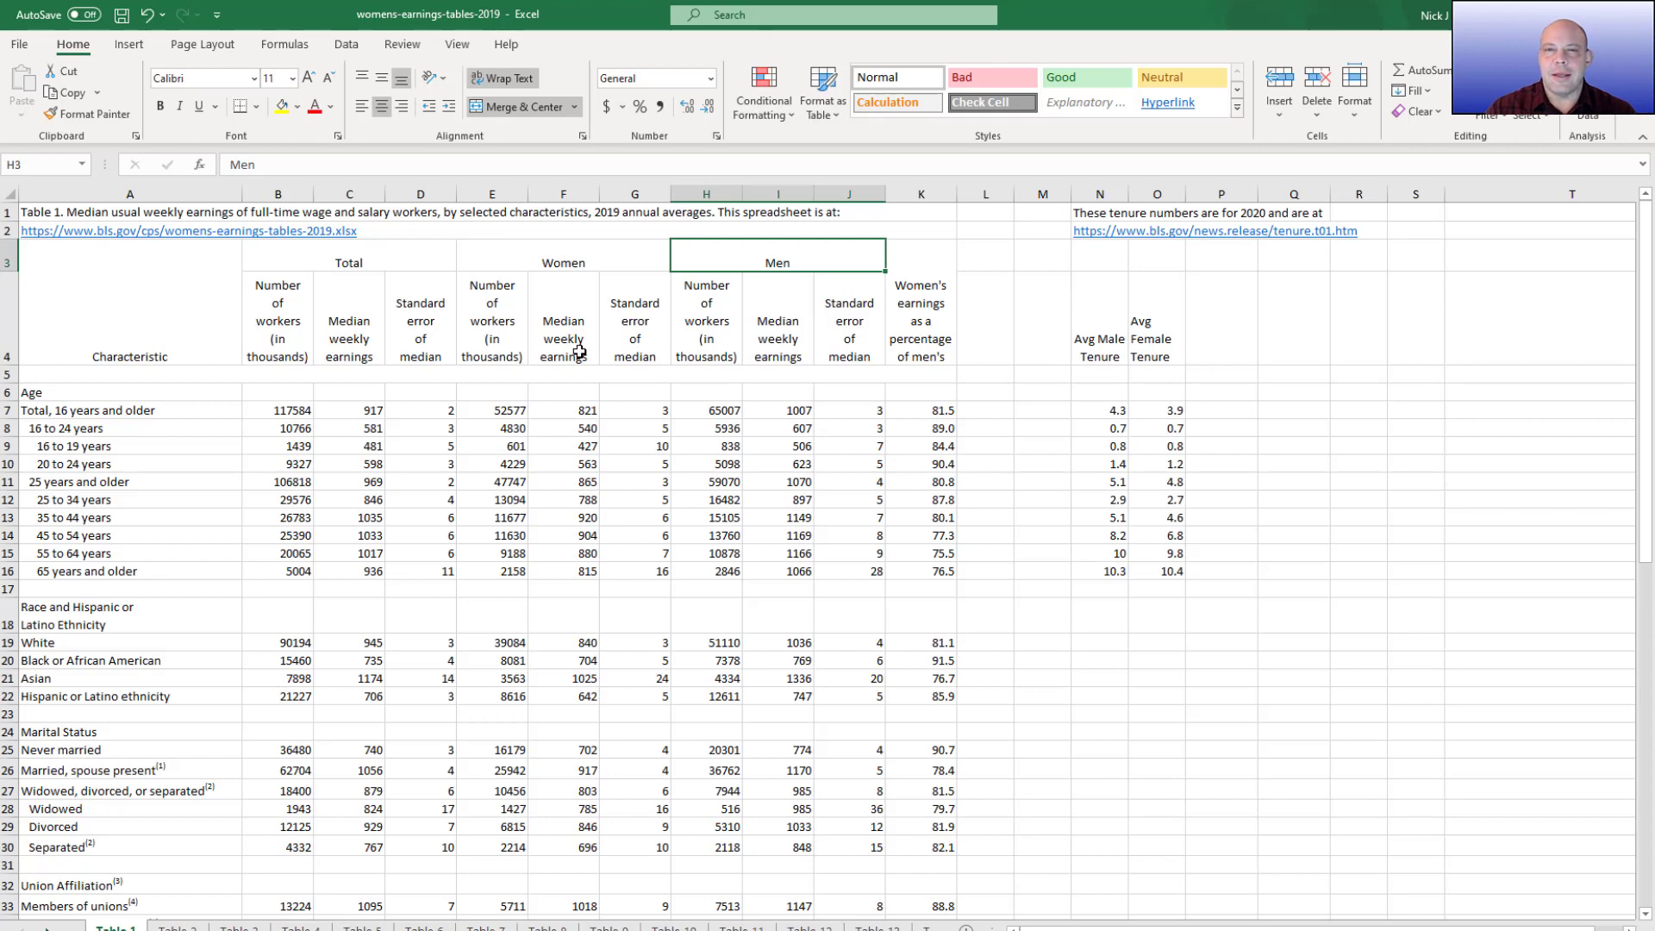
left_click(185, 297)
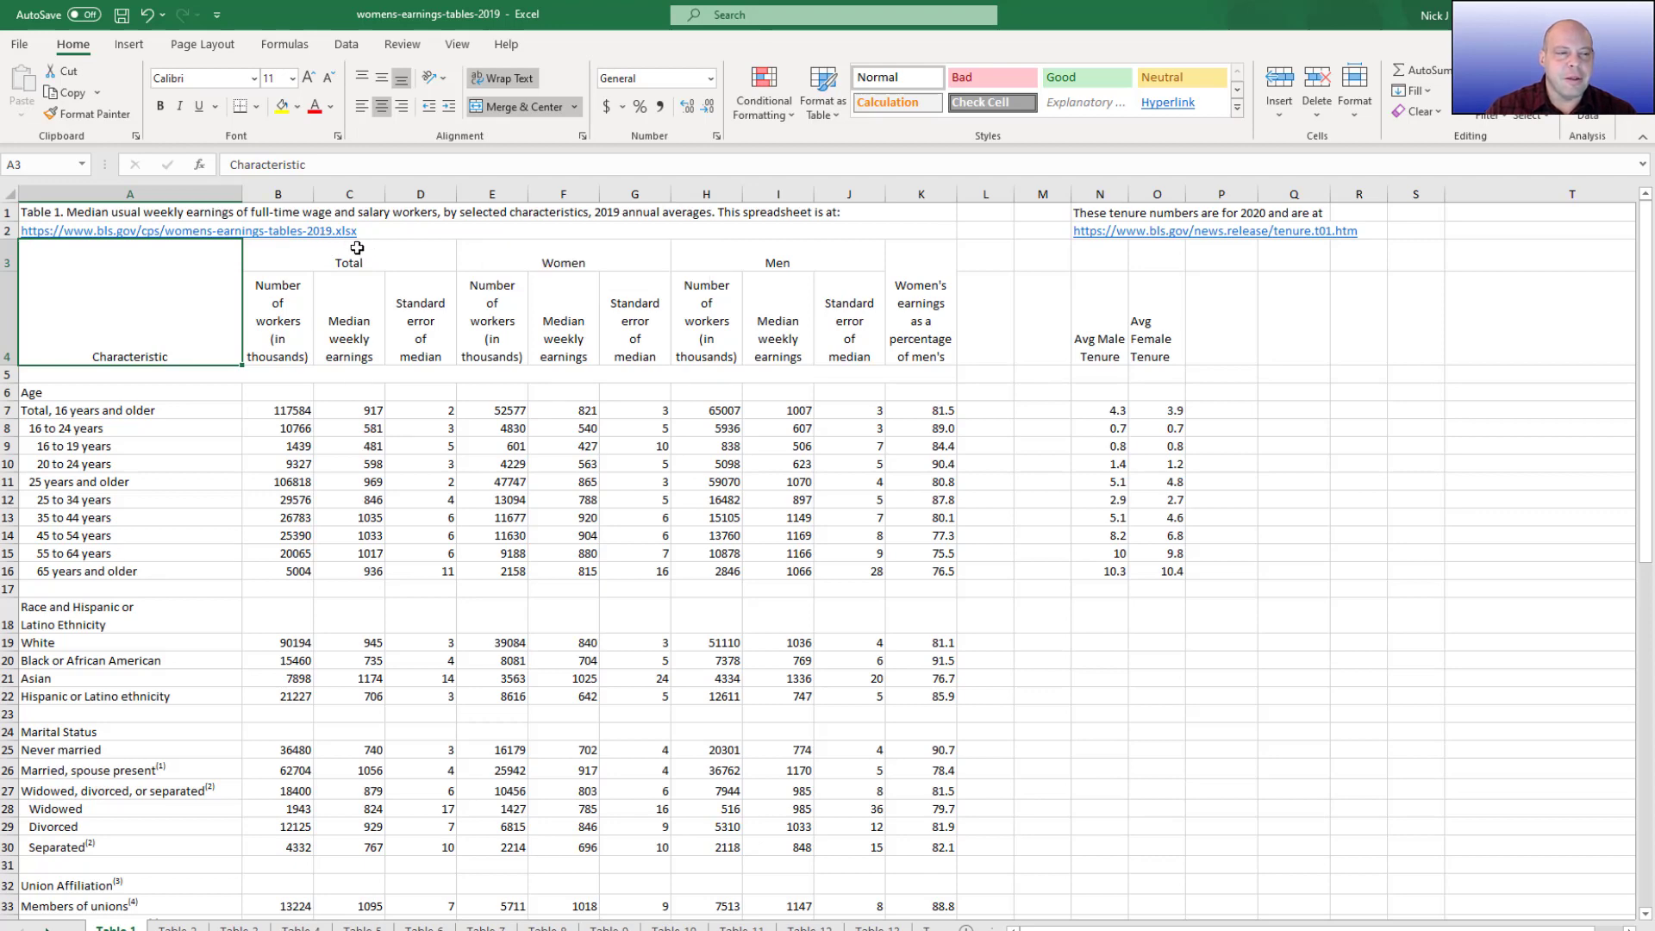
left_click(407, 293)
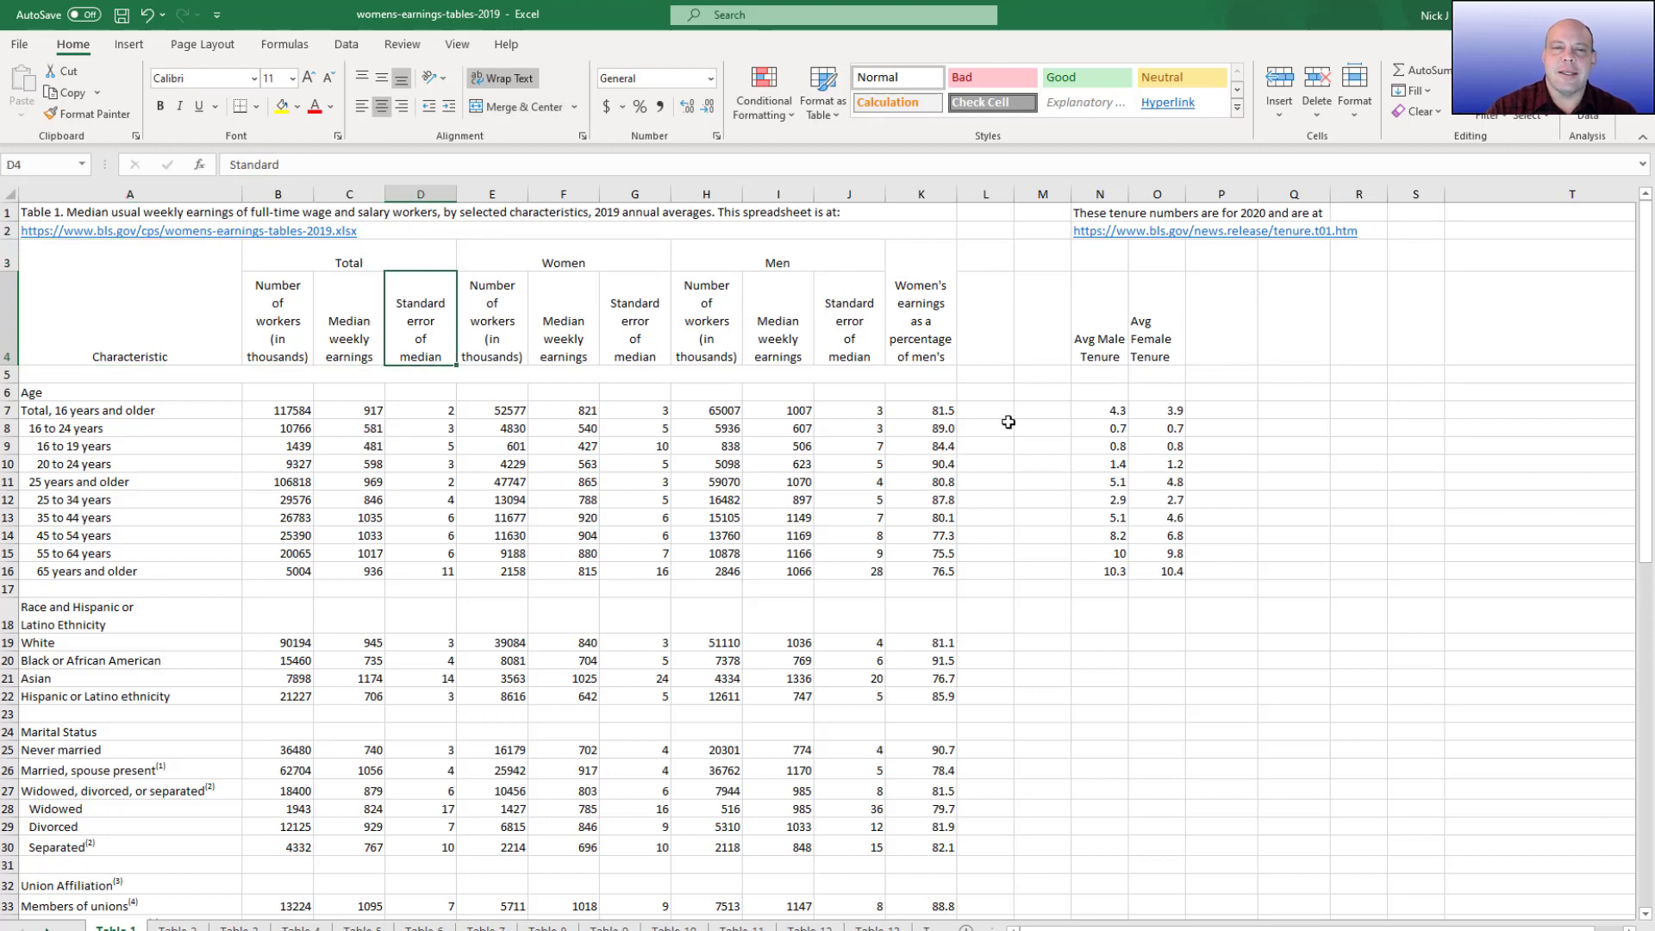
key("Right")
key("Right")
key("Right")
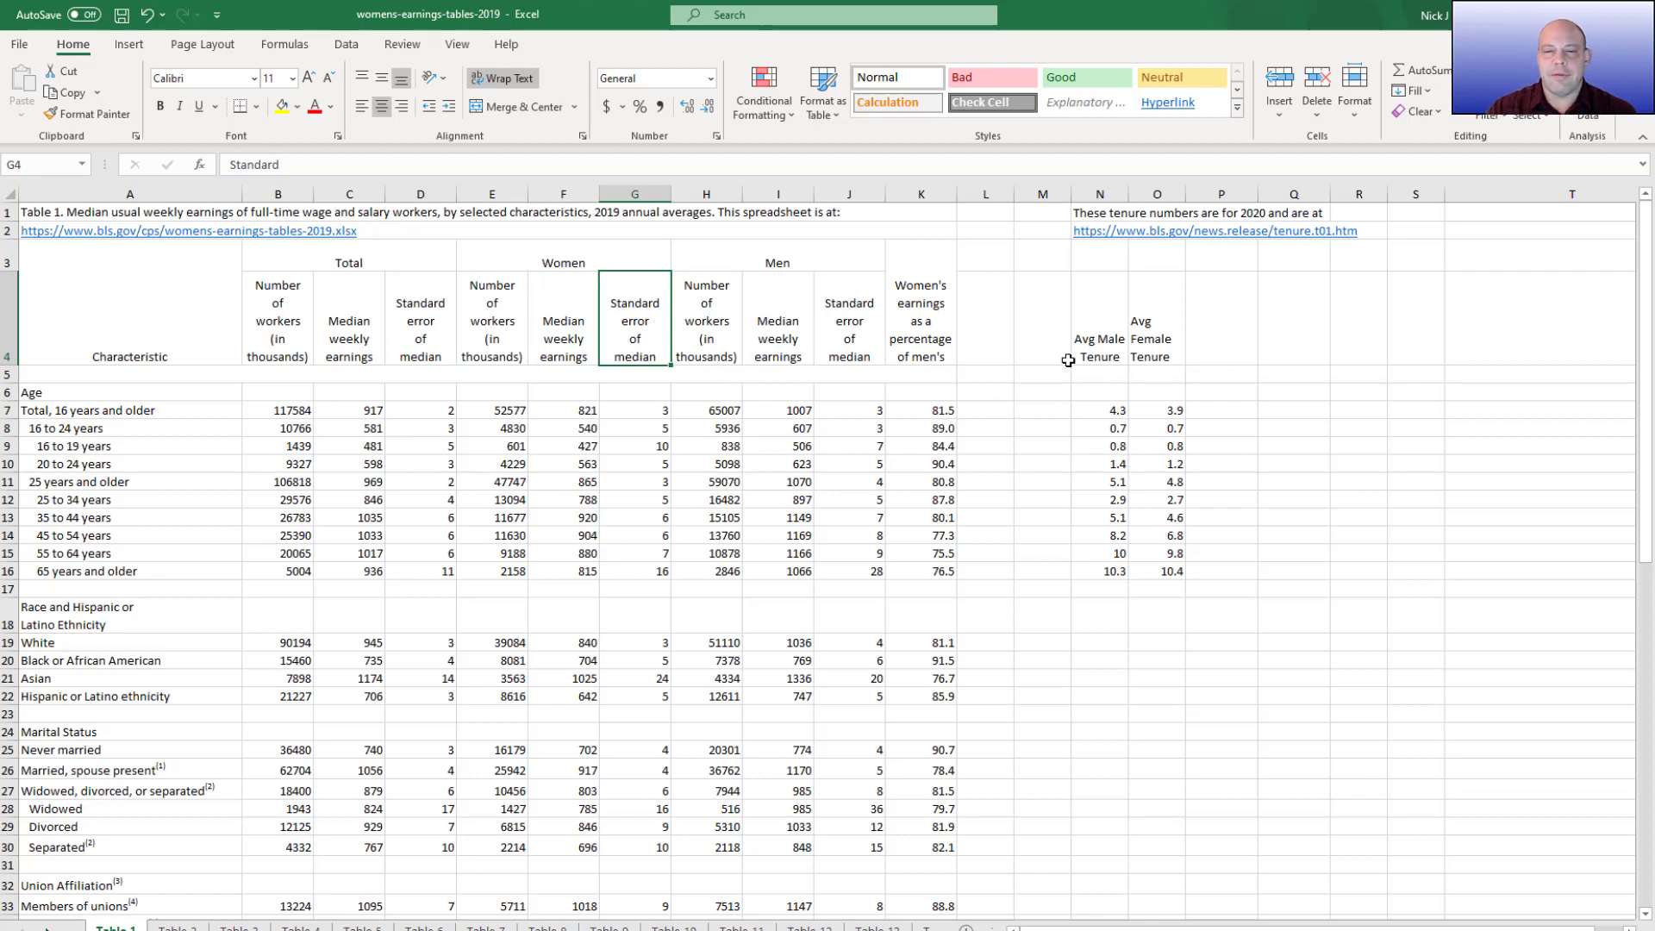
left_click(1084, 325)
left_click(1175, 345)
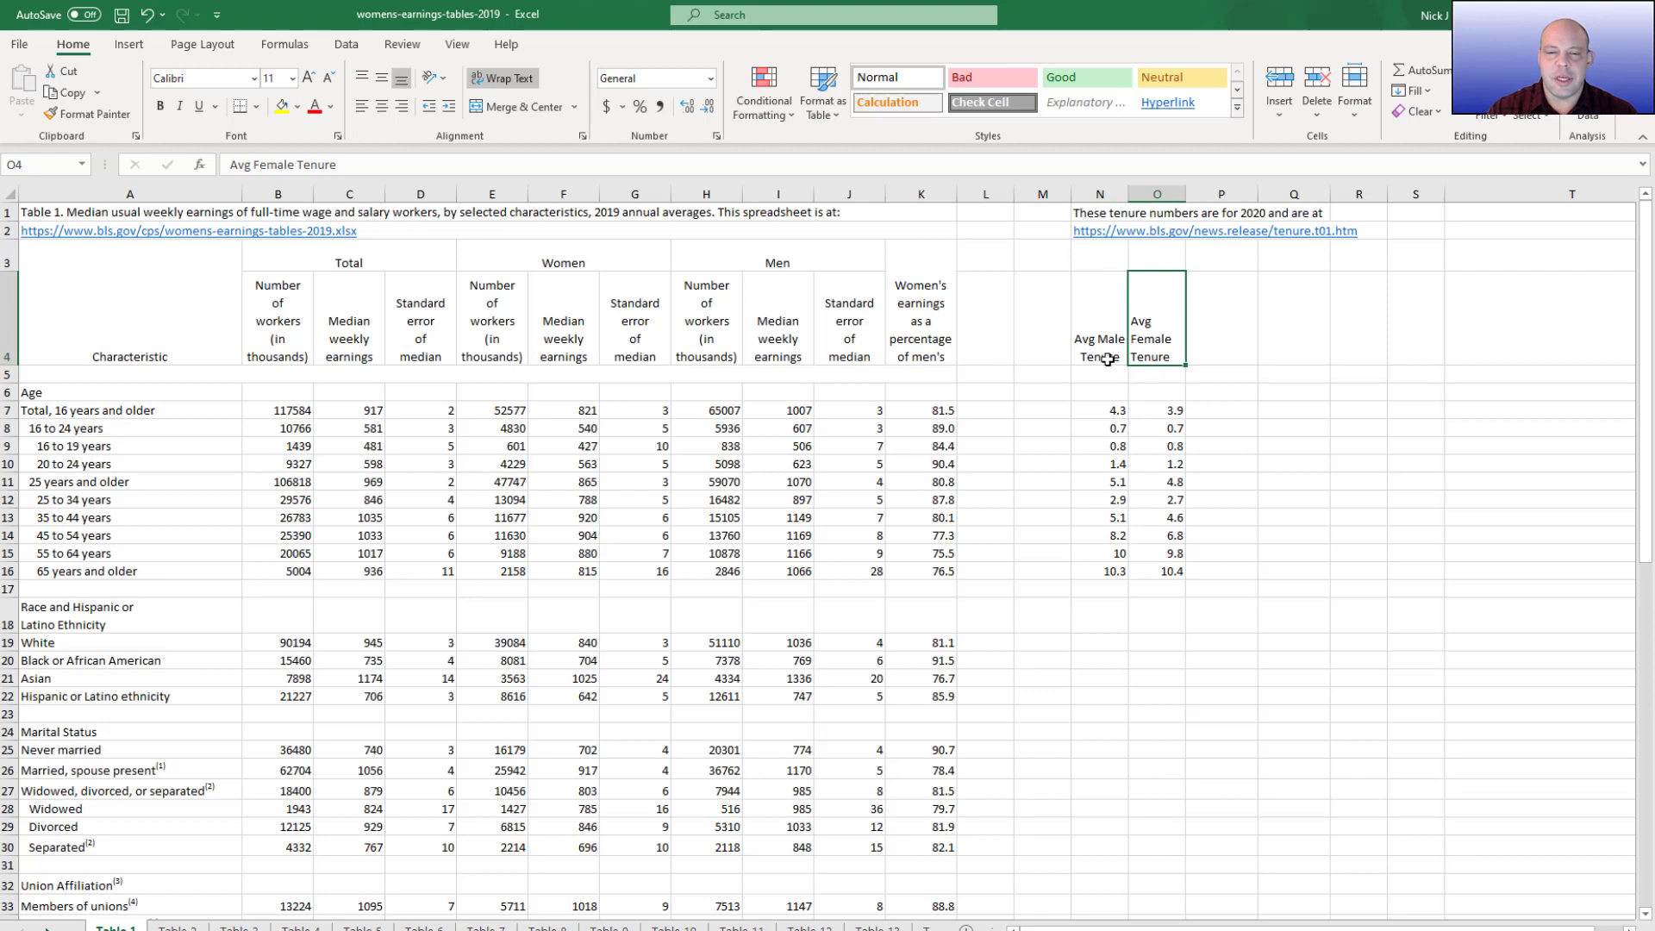
left_click_drag(1119, 417, 1158, 573)
left_click(1097, 407)
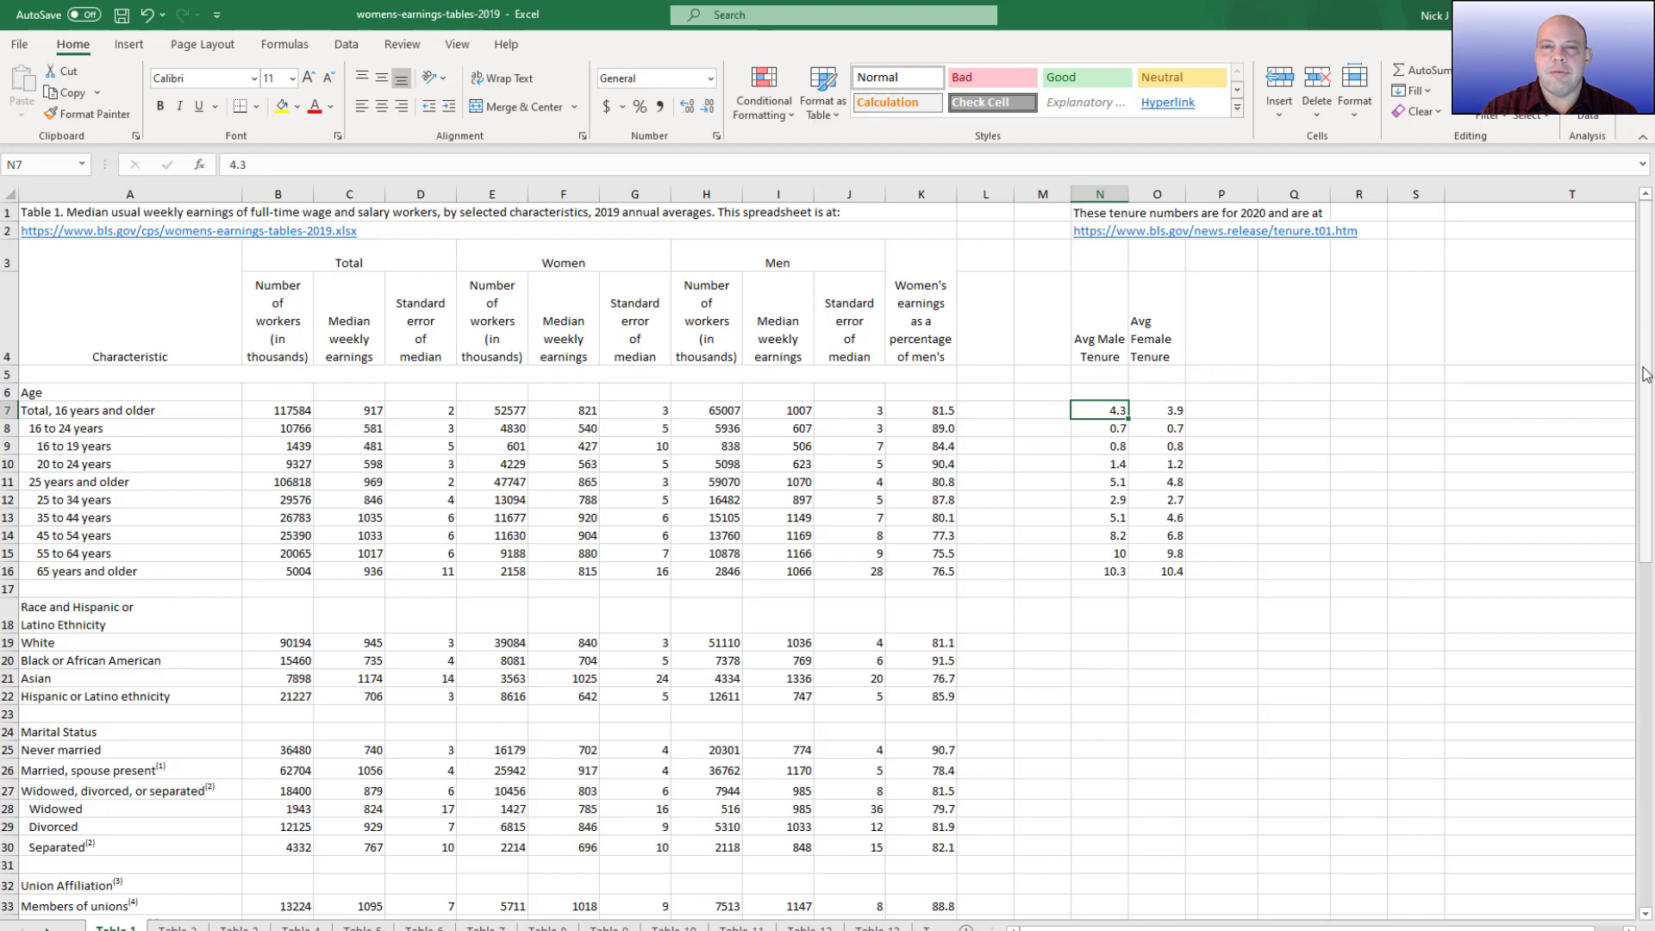
Enter the header "Avg Male Earnings Per Yr of Tenure" in cell P4, beside the Avg Female Tenure header
key("Up")
key("Up")
key("Up")
key("Right")
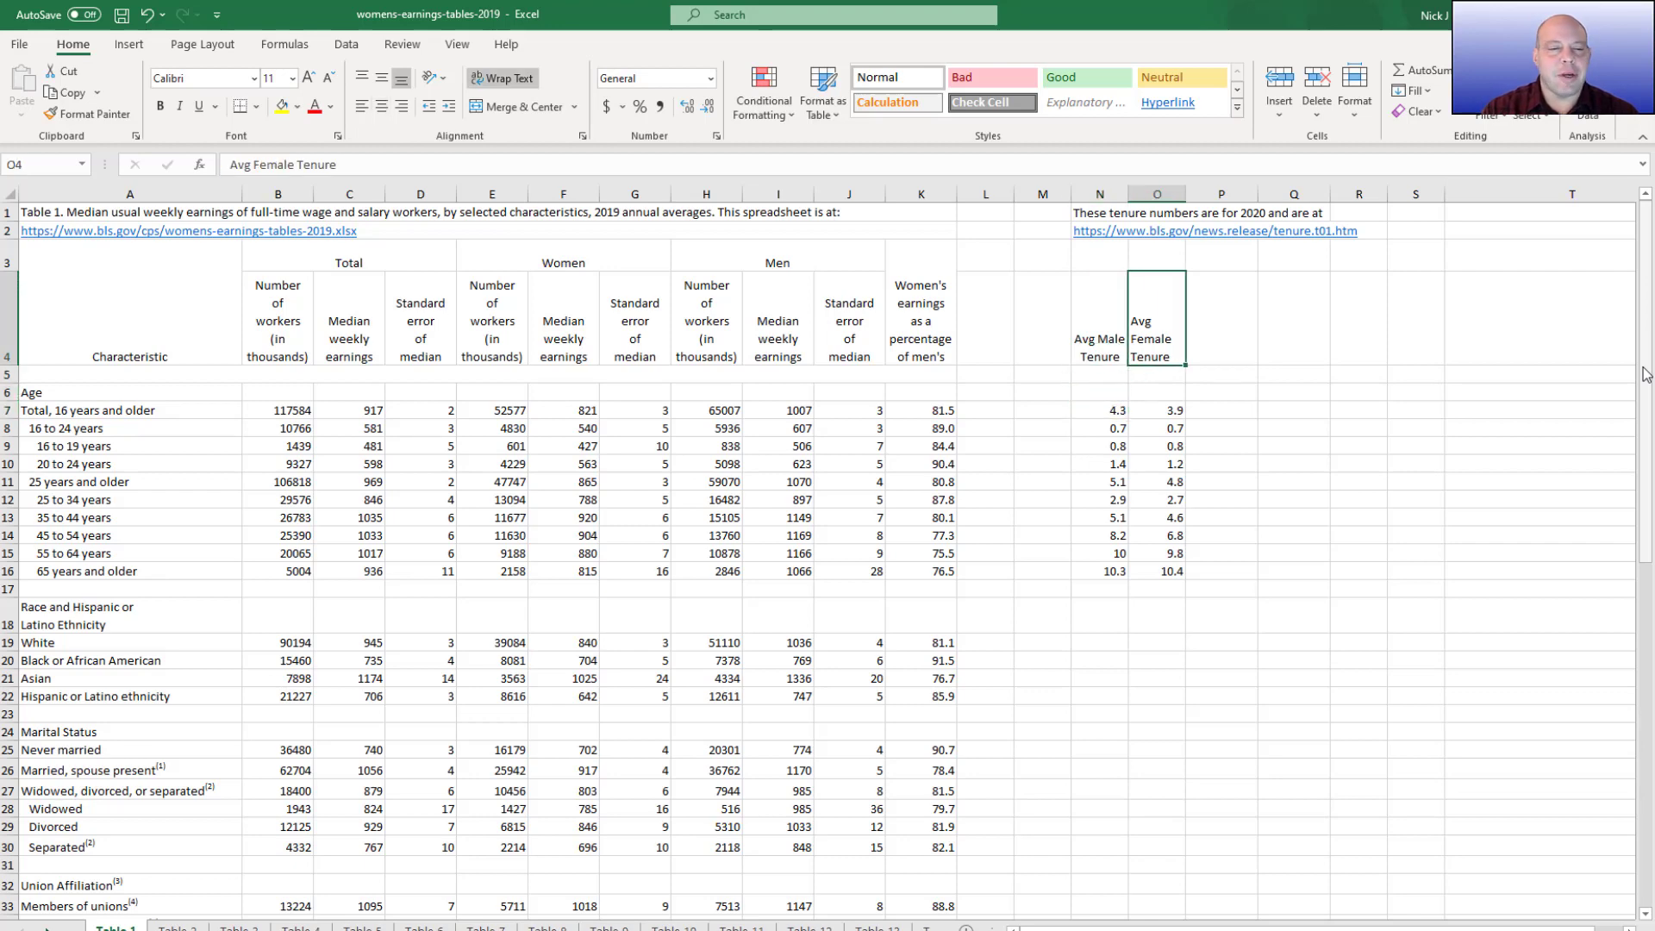
key("Right")
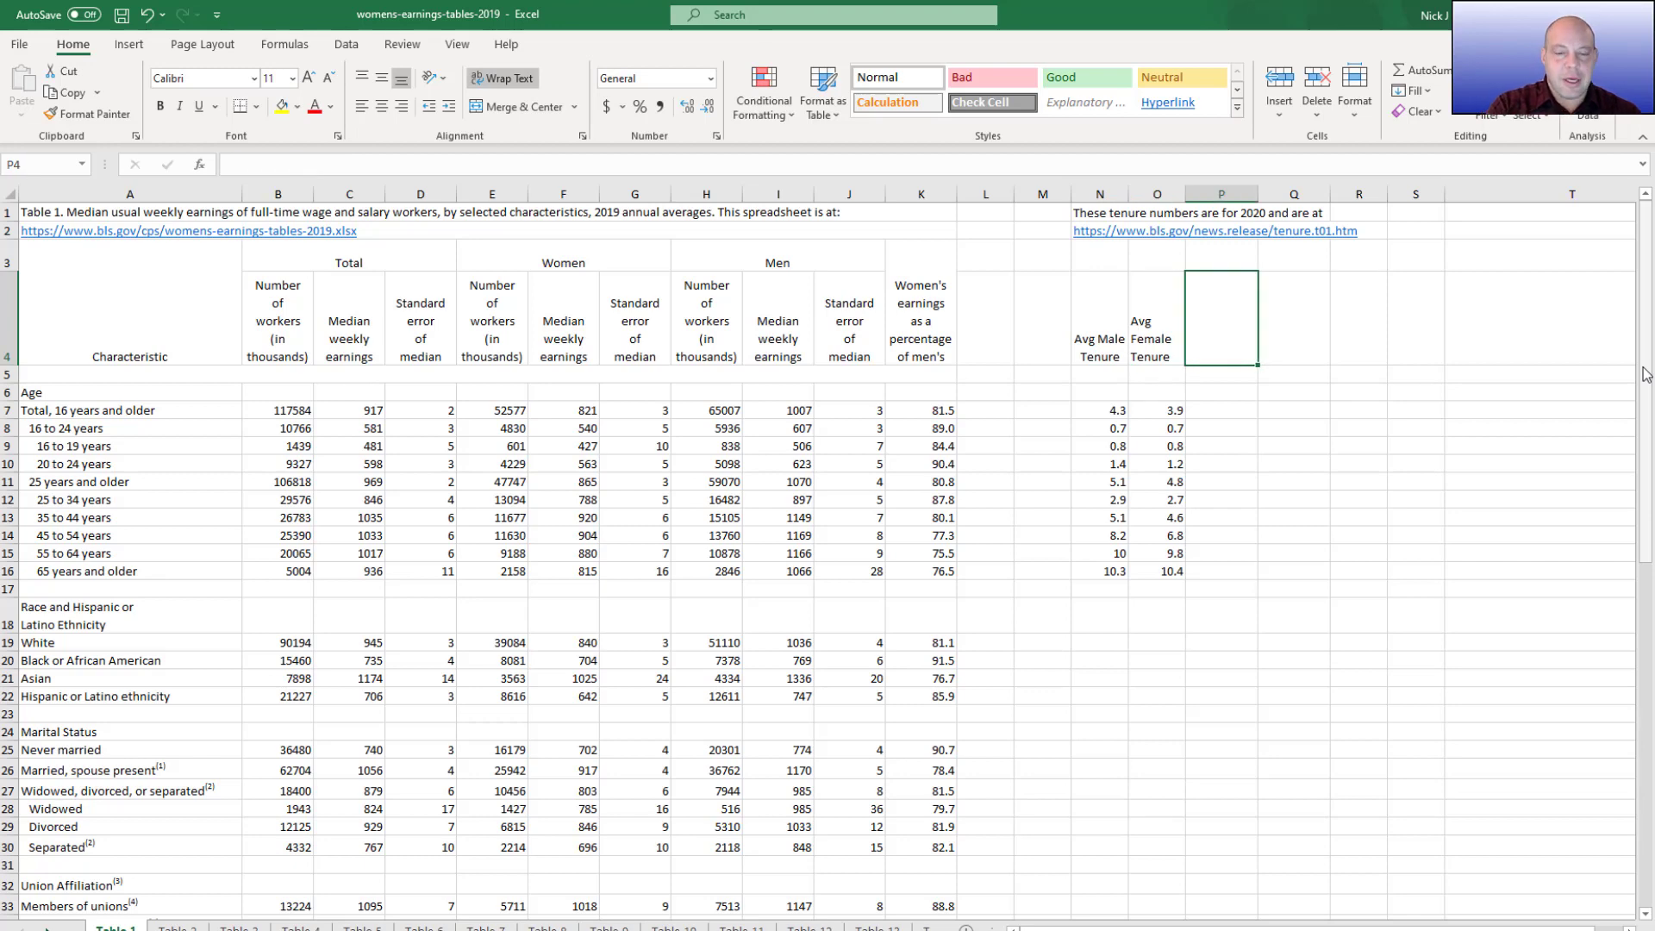
type("Ave")
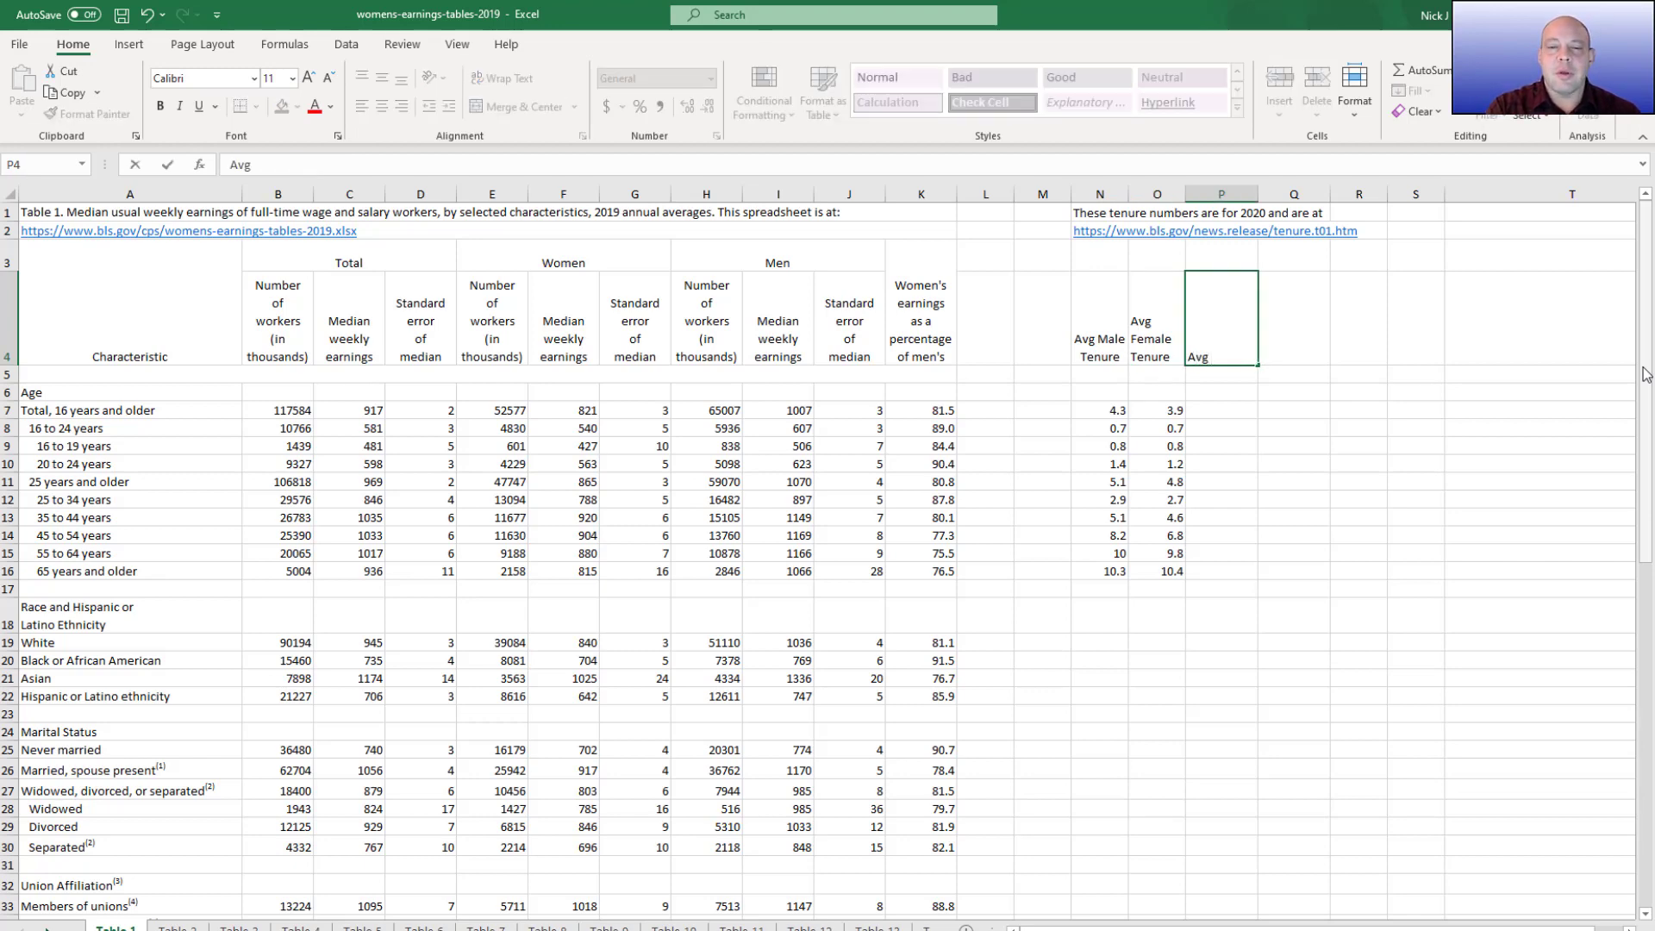
type(" M ale Earnings")
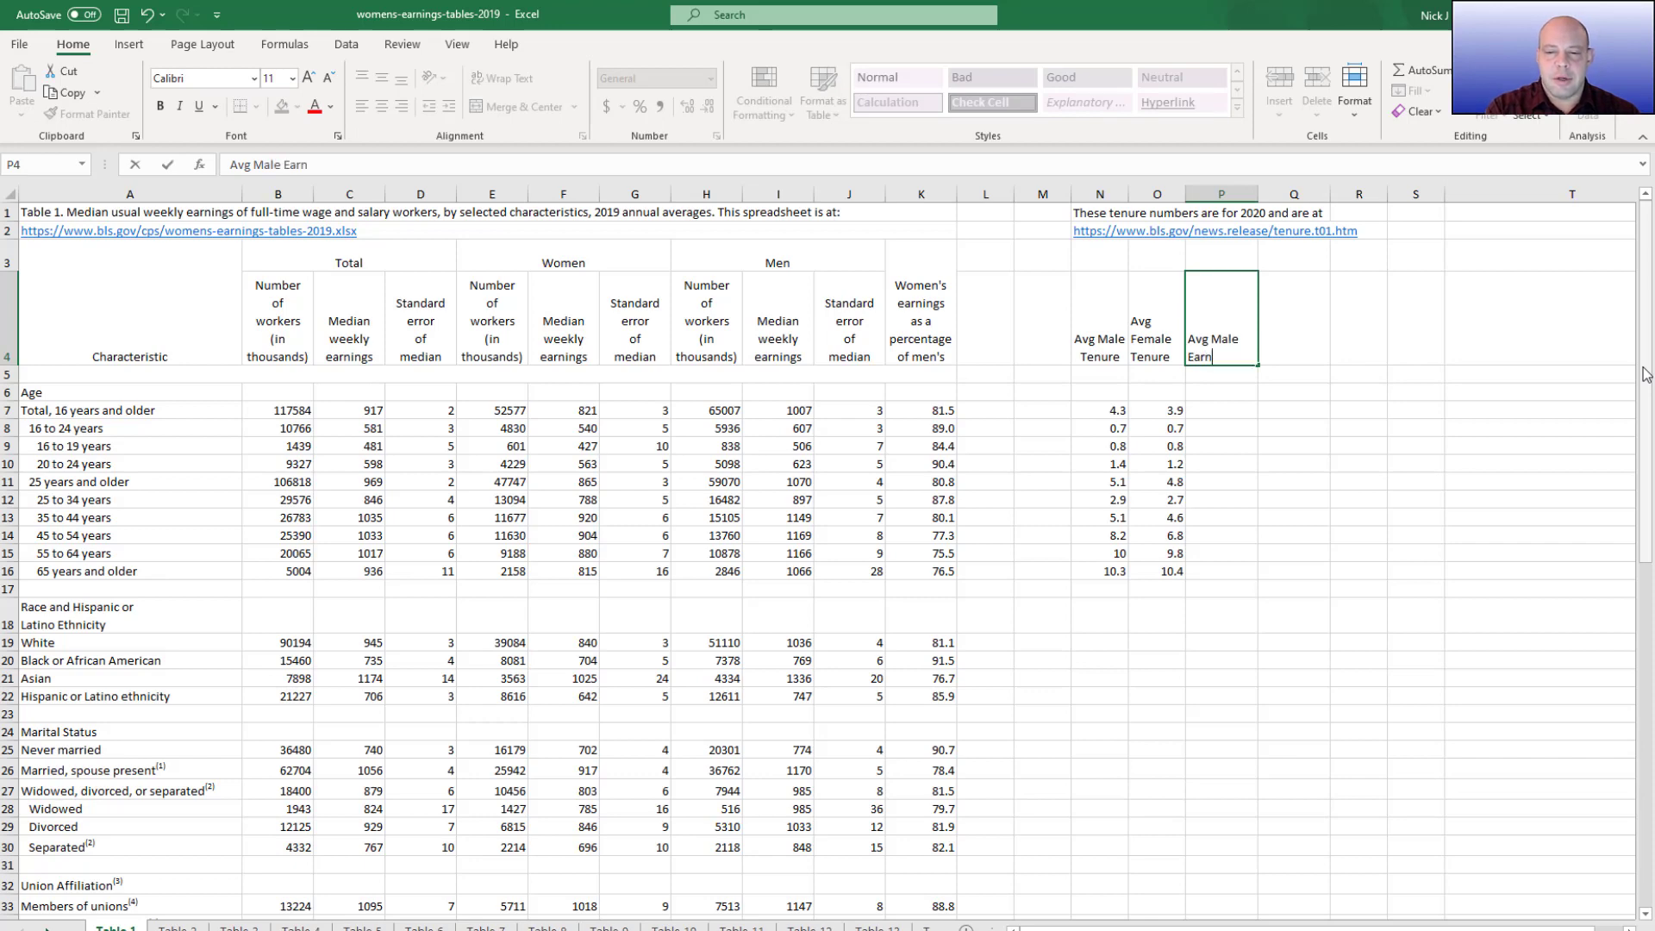
type(" Per")
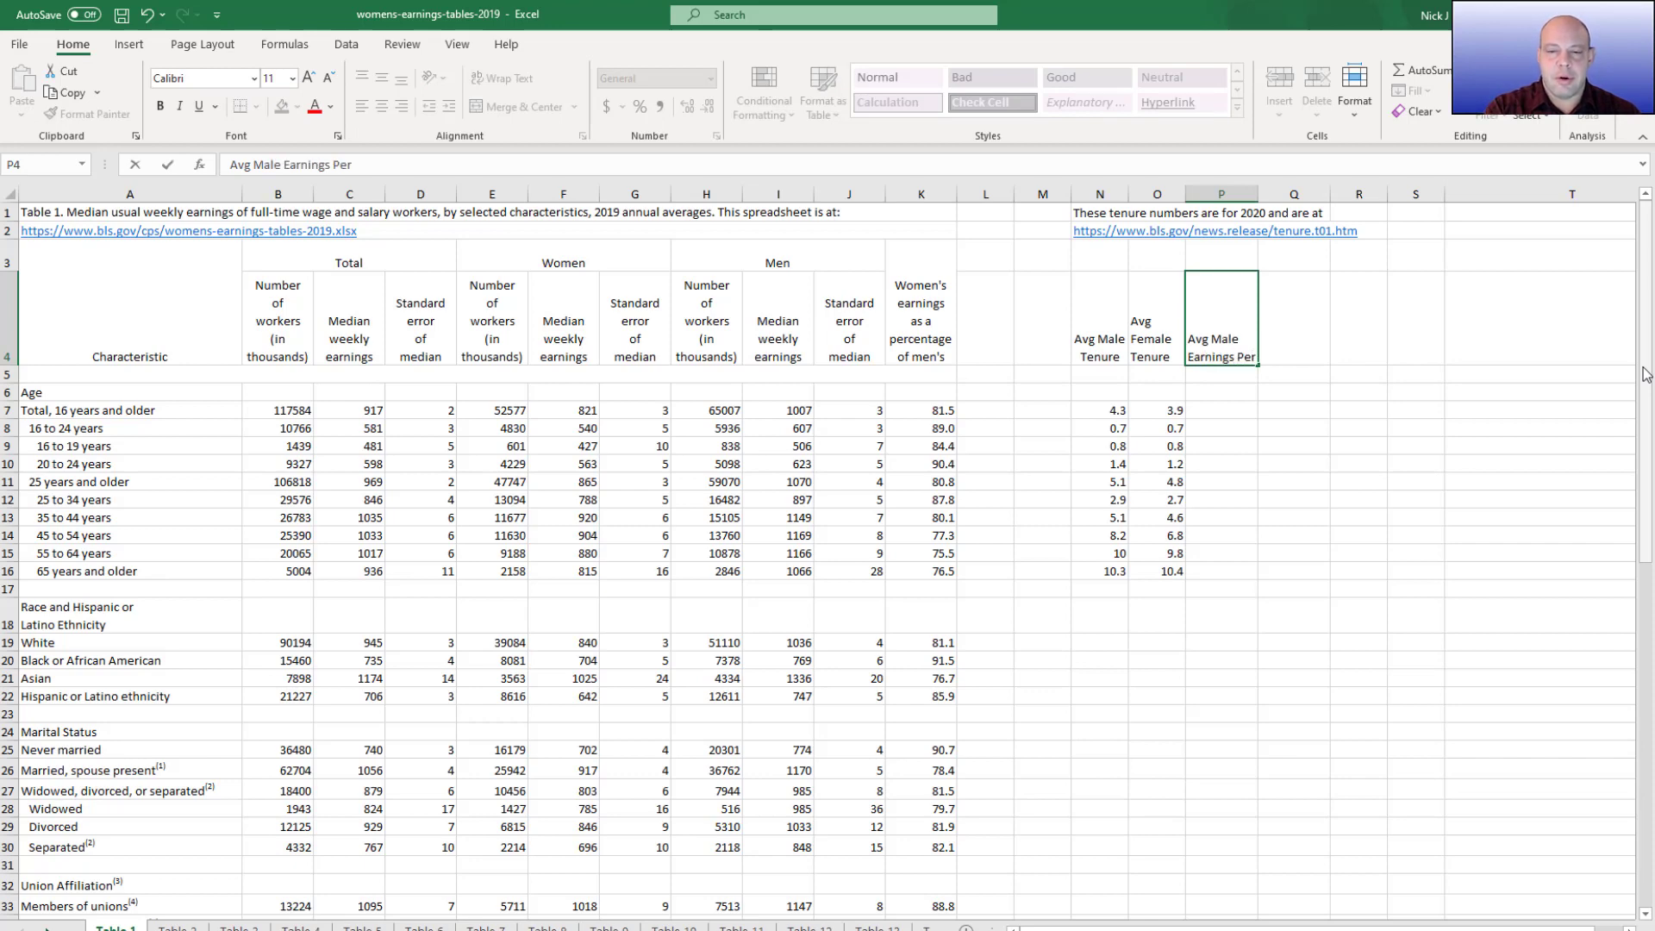
type(" Yr of te")
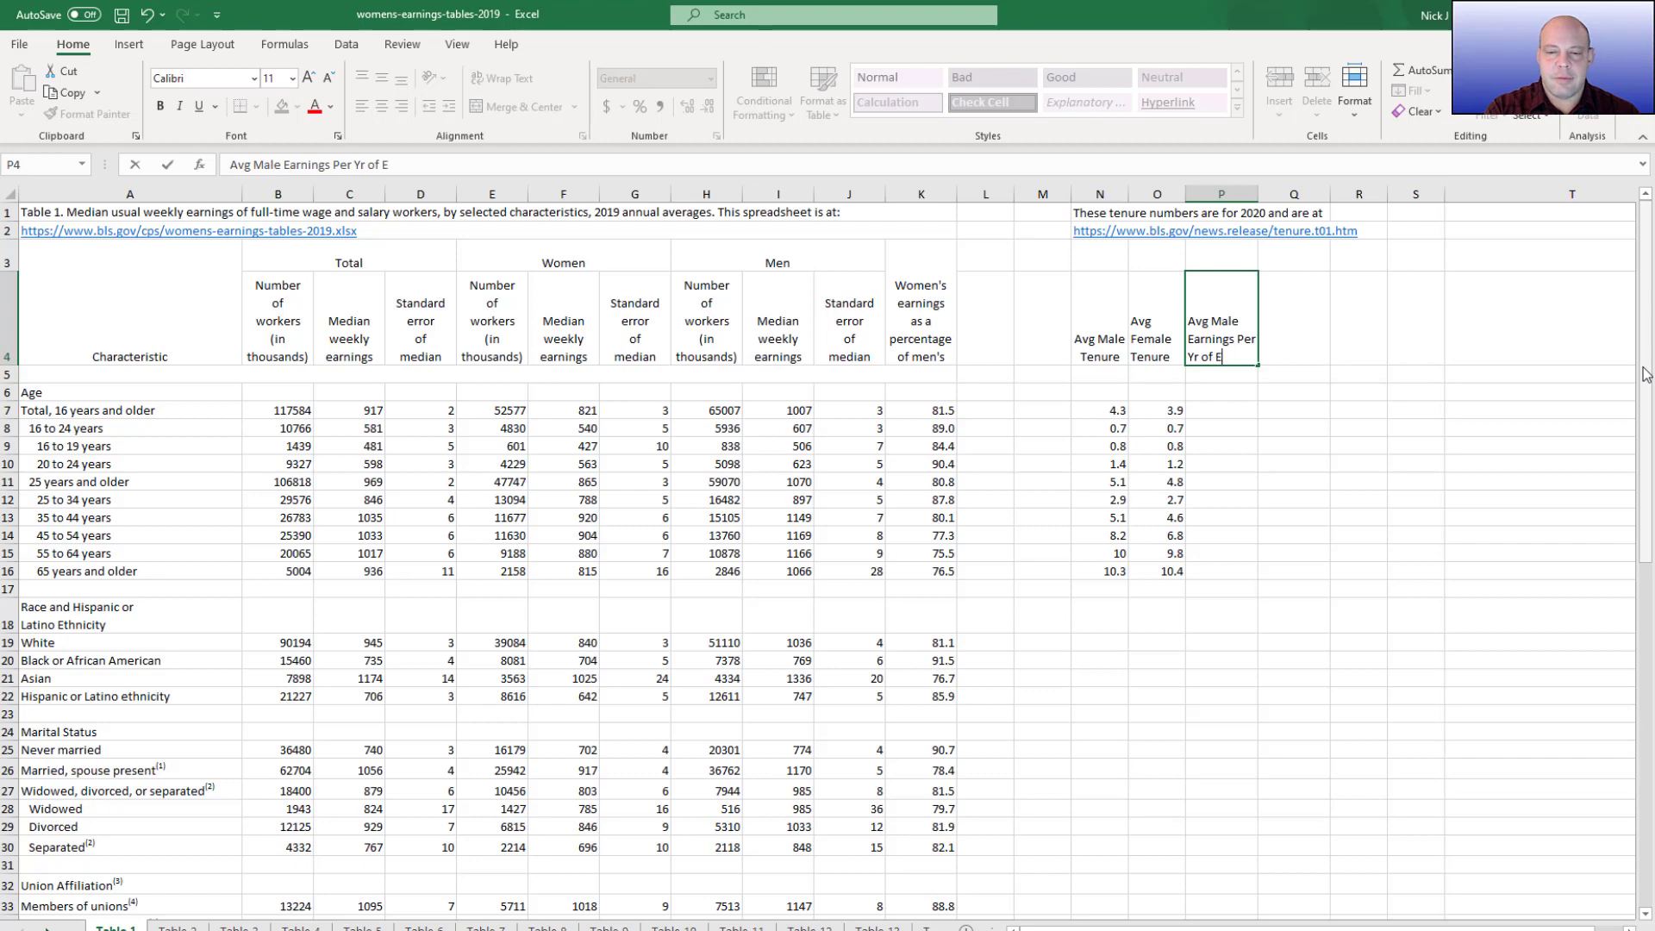
type("nure")
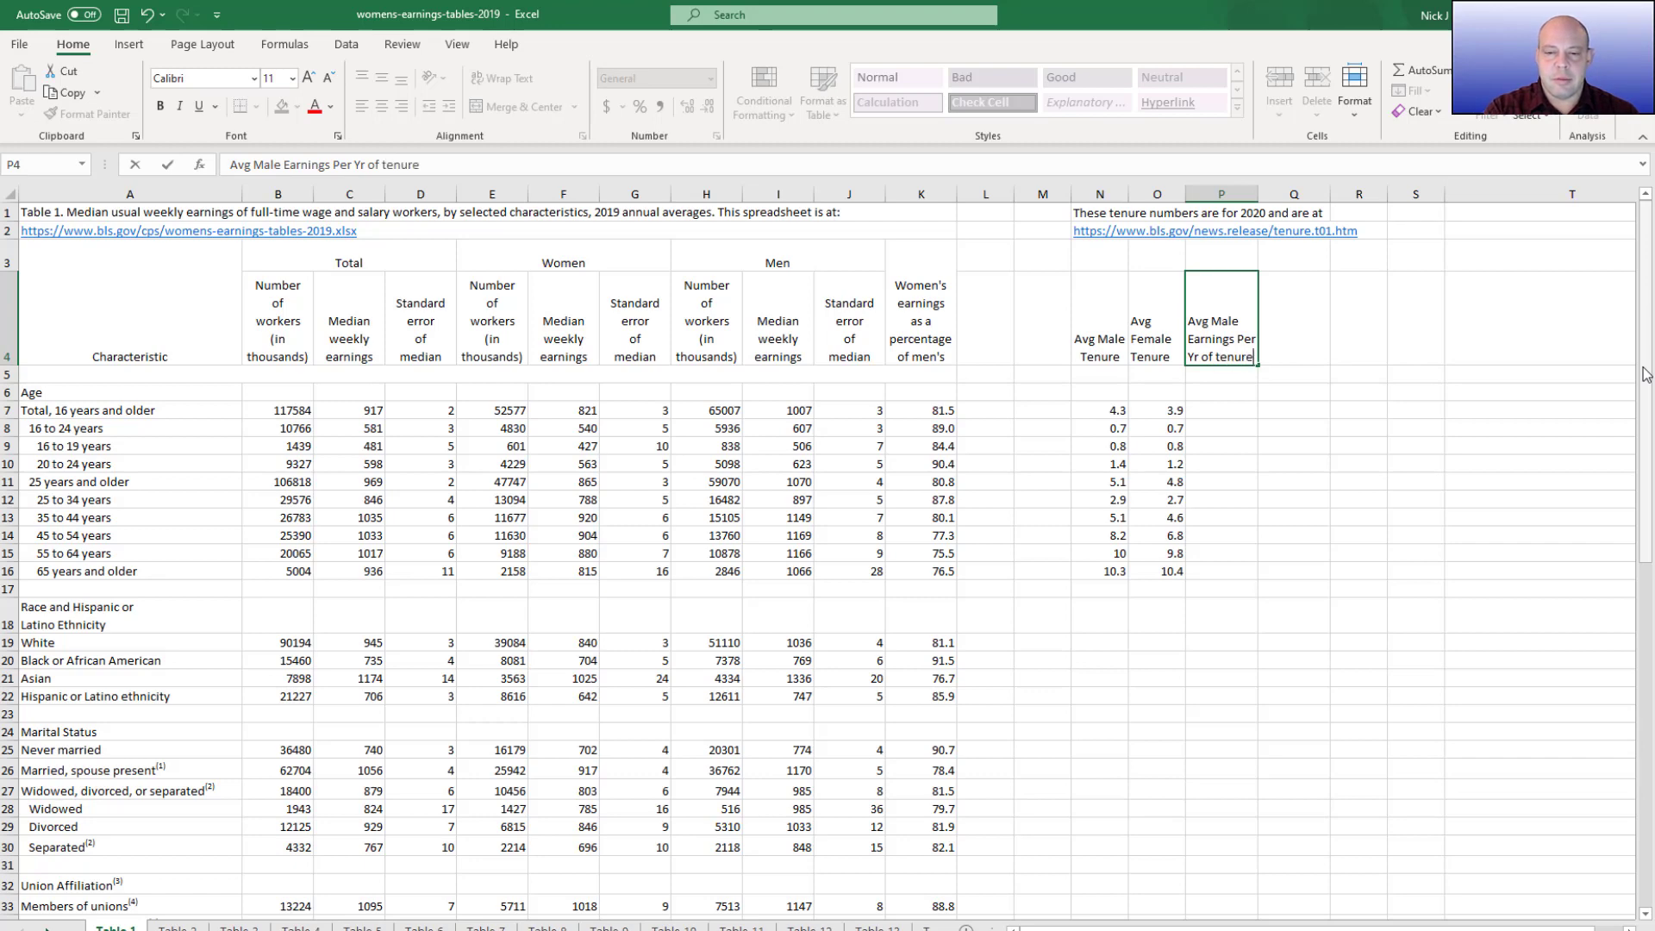
key("BackSpace")
key("BackSpace")
key("BackSpace")
key("BackSpace")
key("BackSpace")
key("BackSpace")
type("Tenure")
key("Return")
key("Up")
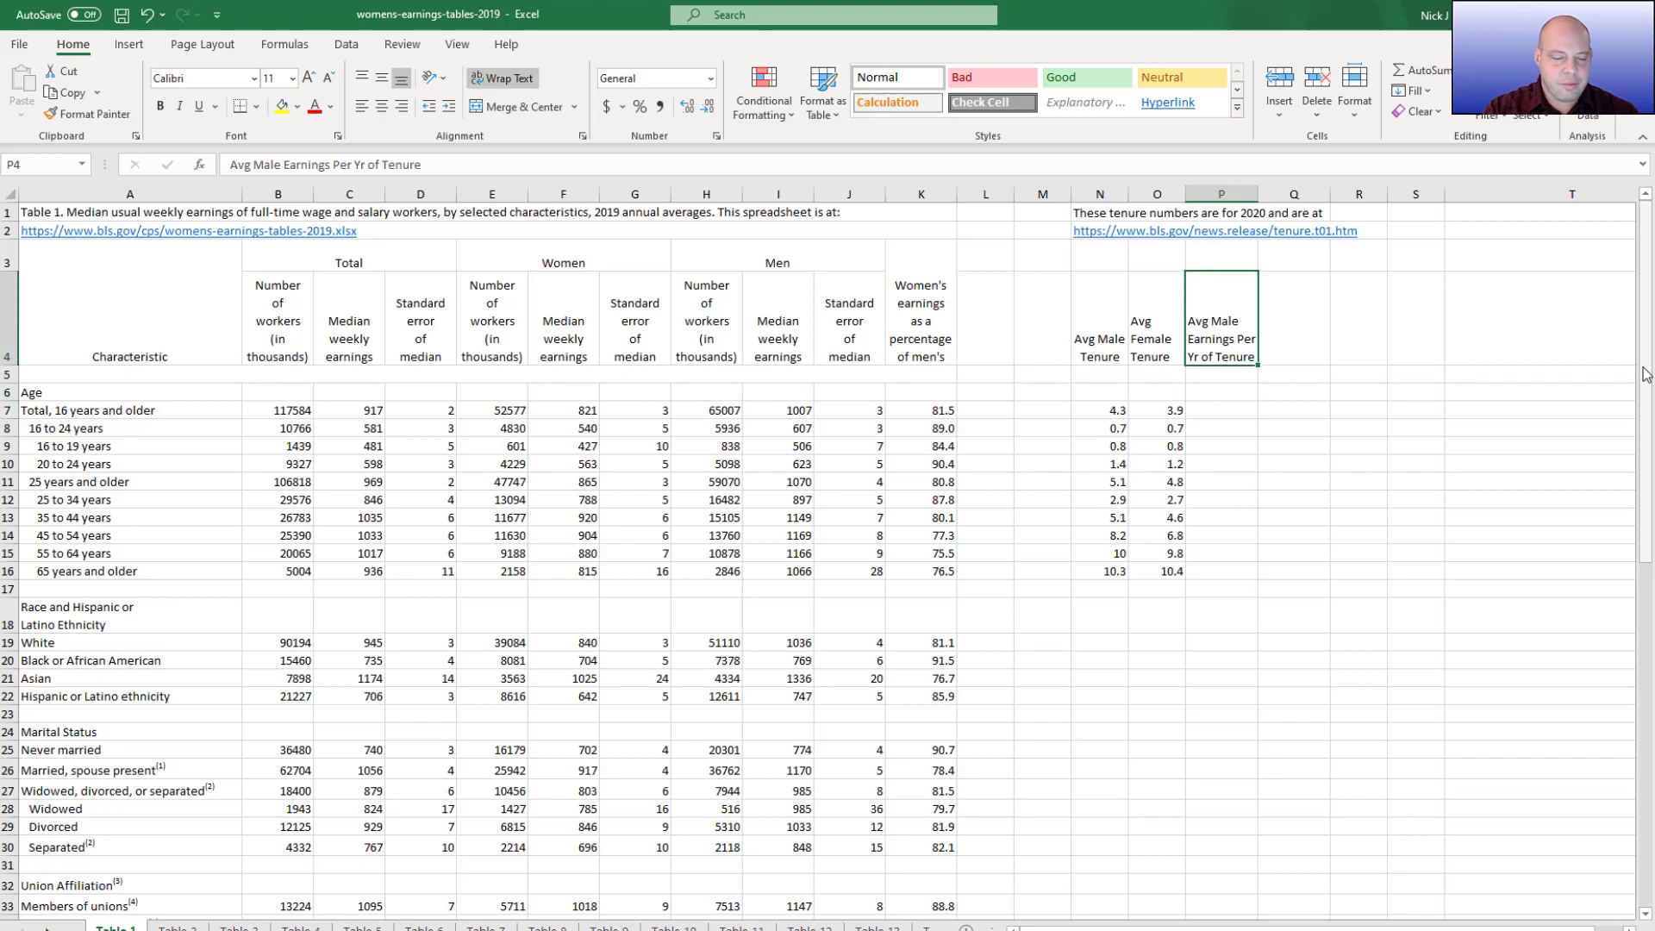
Enter the formula =I7*52/N7 in cell P7 to calculate annual male earnings per year of tenure
key("Down")
key("Down")
key("Down")
type("=")
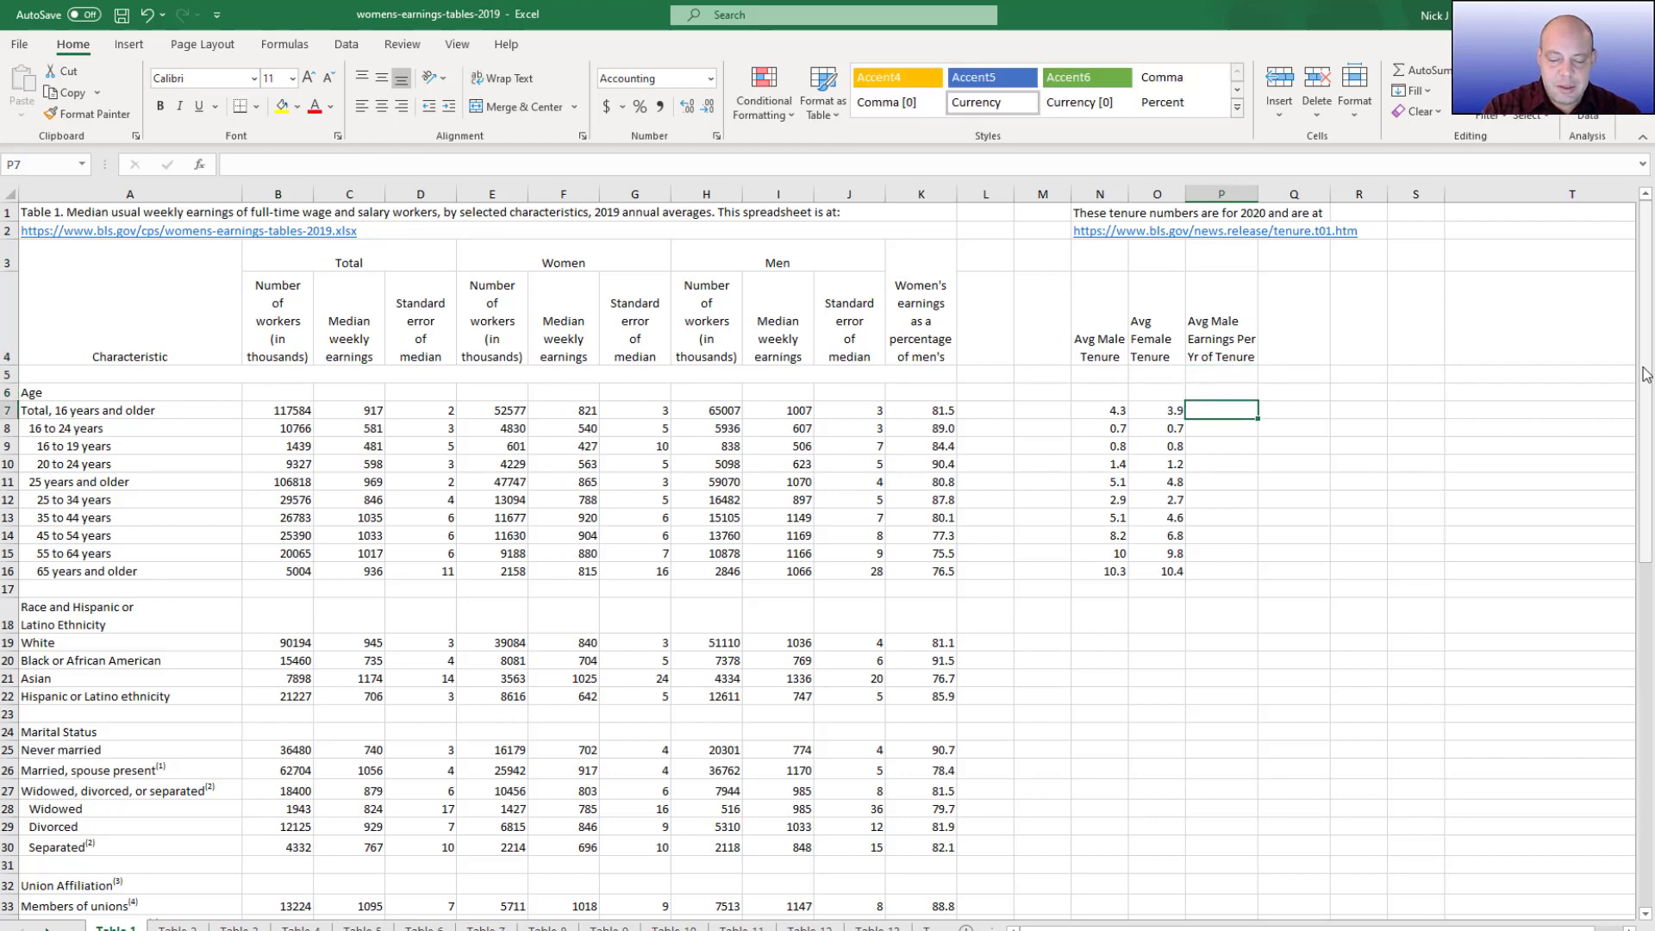
key("Left")
key("Left")
key("Left")
key("Left")
key("Left")
key("Left")
key("Left")
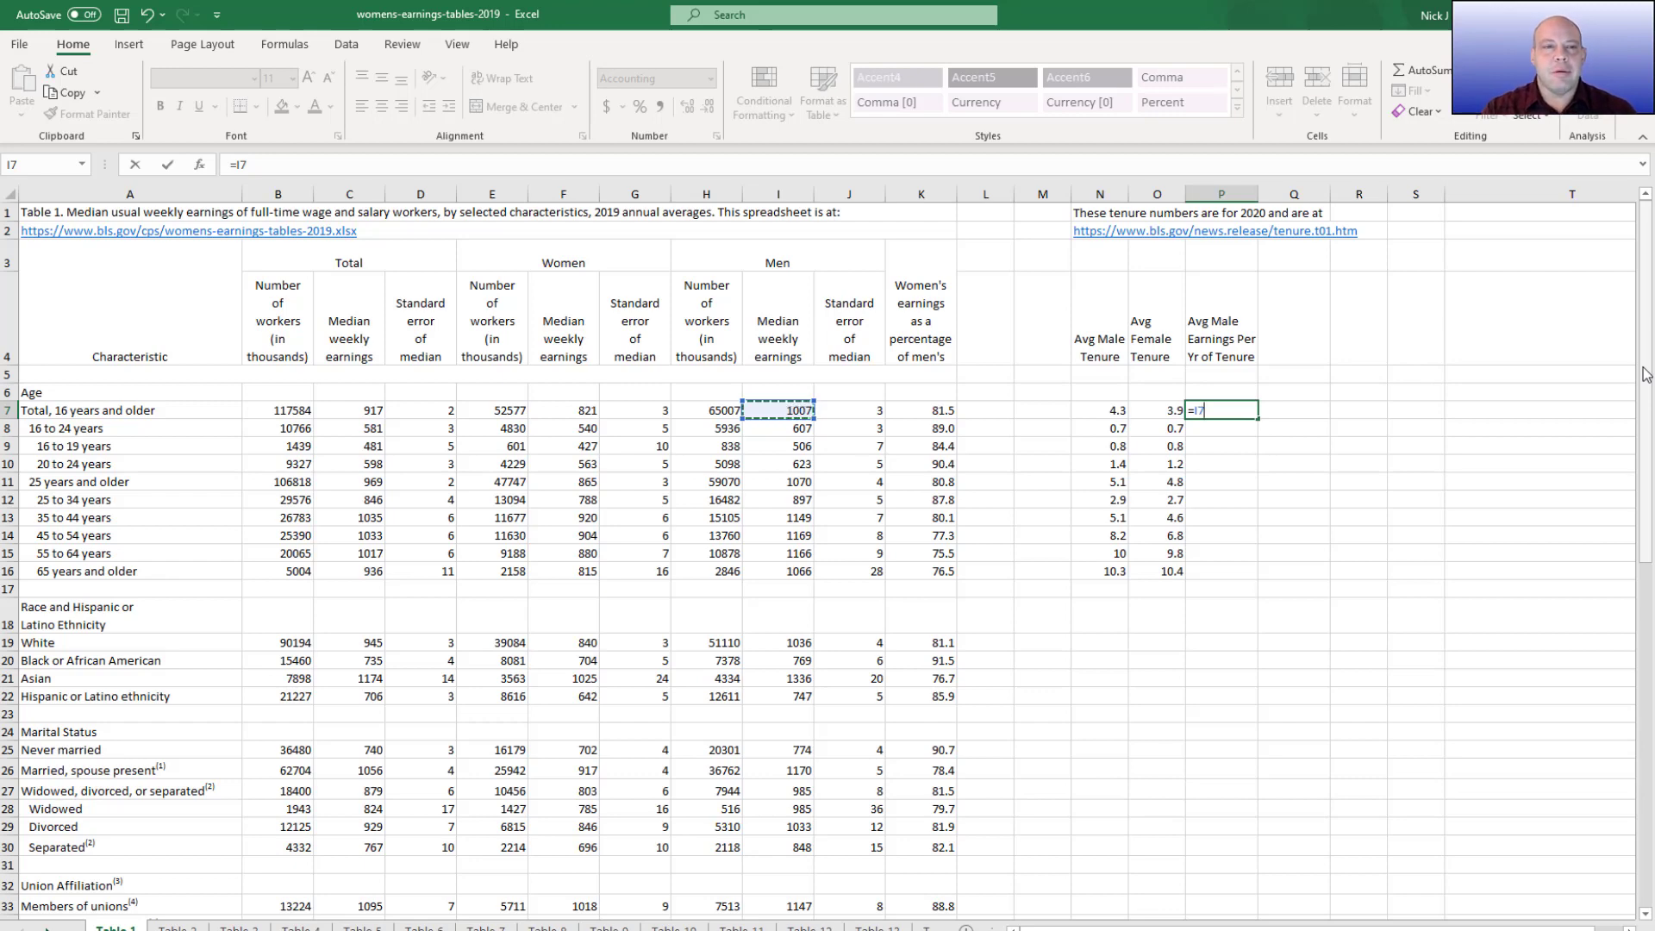
type("*")
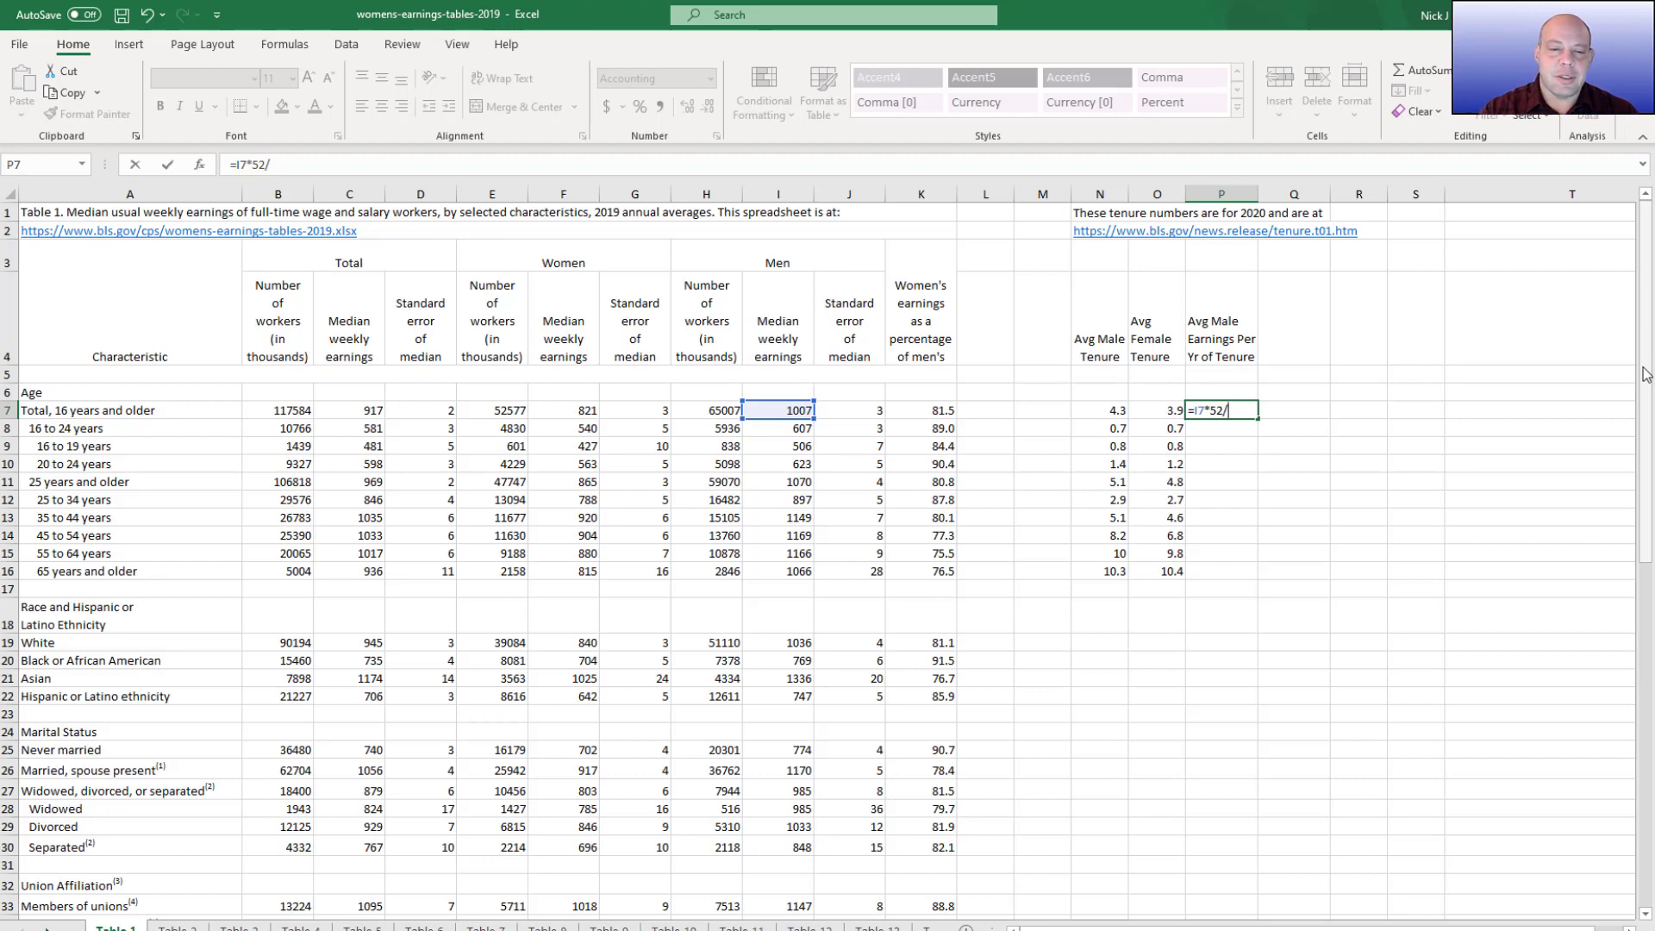
type("52/")
key("Left")
key("Left")
key("Left")
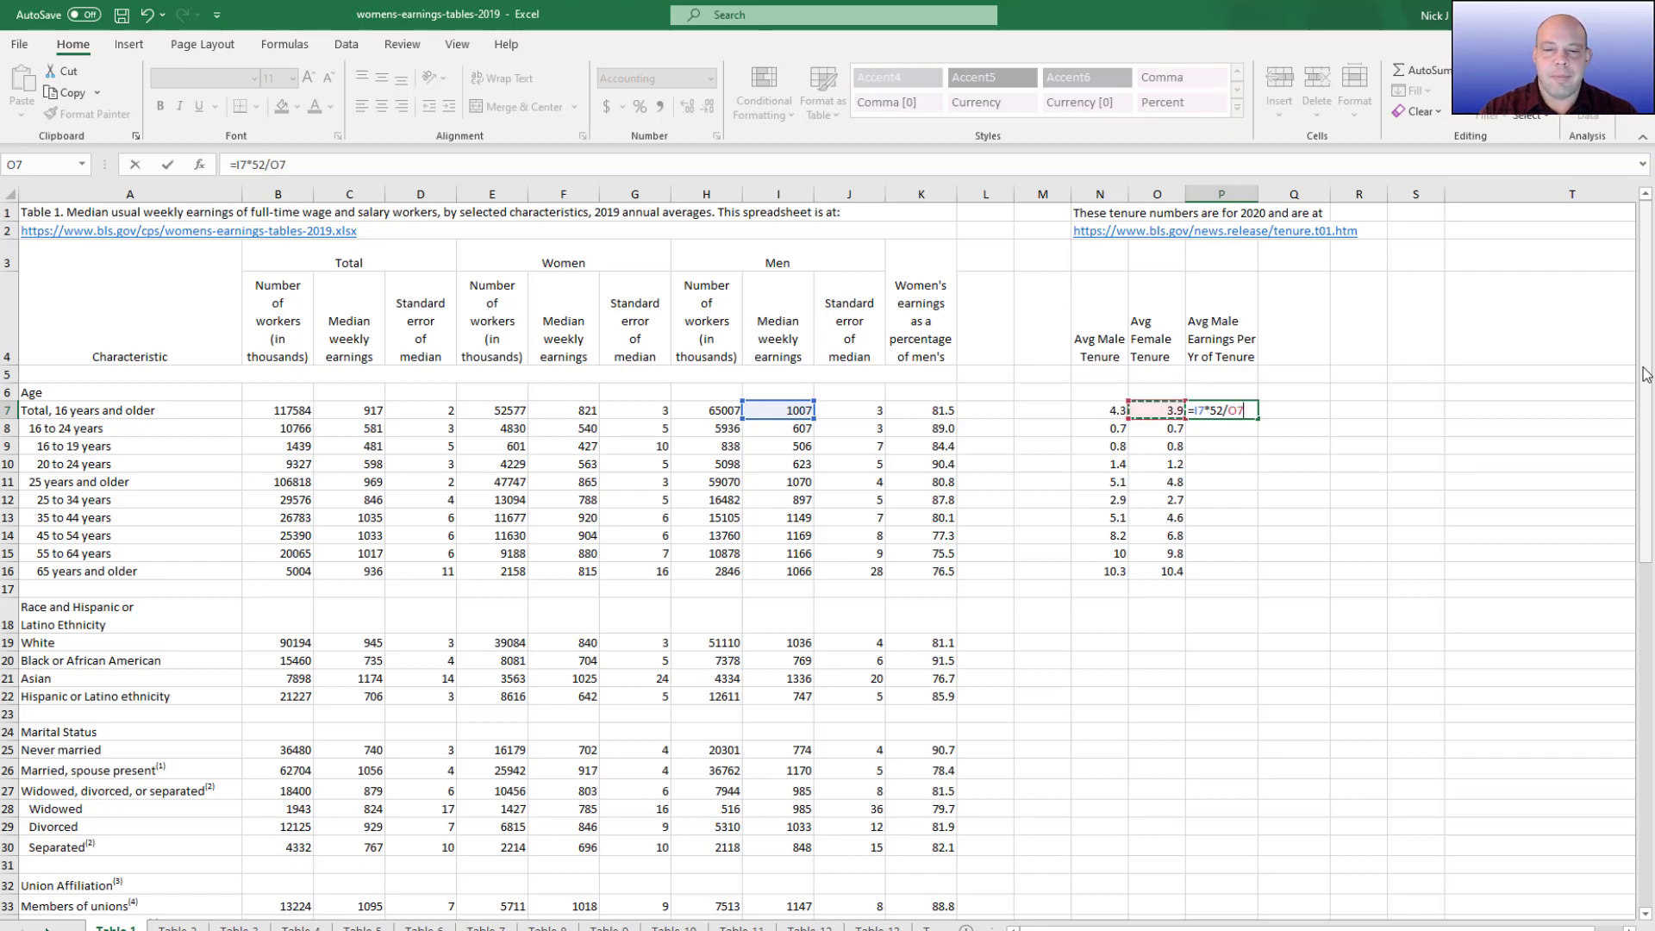
key("Right")
key("ctrl+Return")
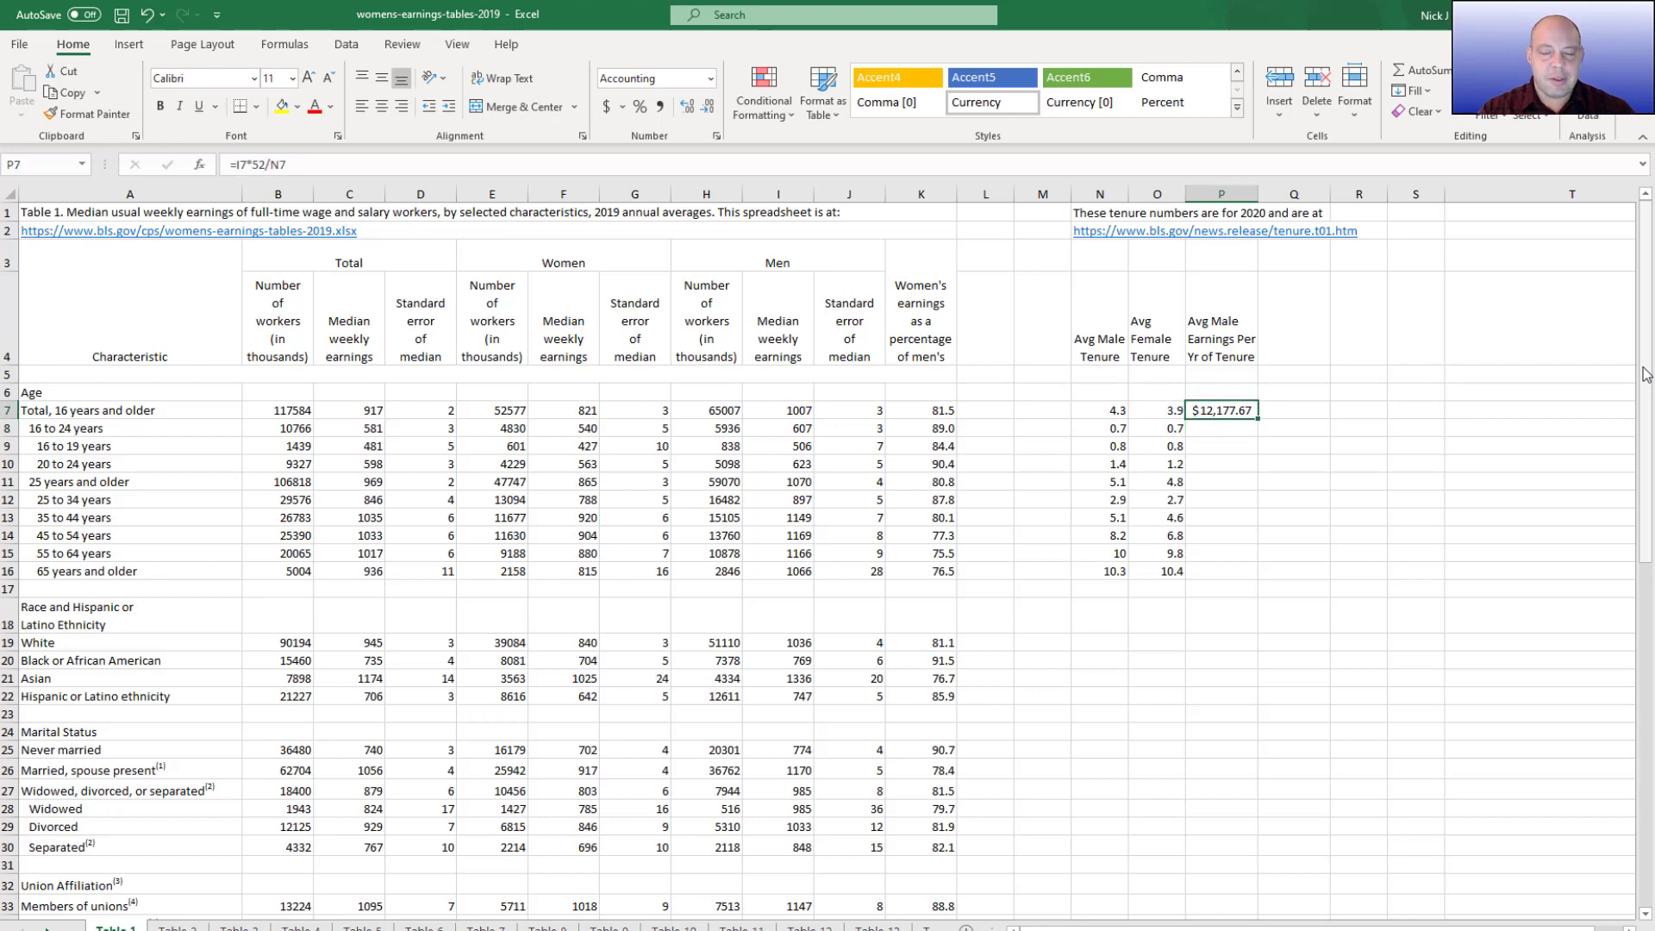
Copy the male earnings formula from P7 down through P16 for all age groups
key("ctrl+c")
key("shift+Down")
key("shift+Down")
key("shift+Down")
key("shift+Down")
key("shift+Down")
key("shift+Down")
key("shift+Down")
key("shift+Down")
key("shift+Down")
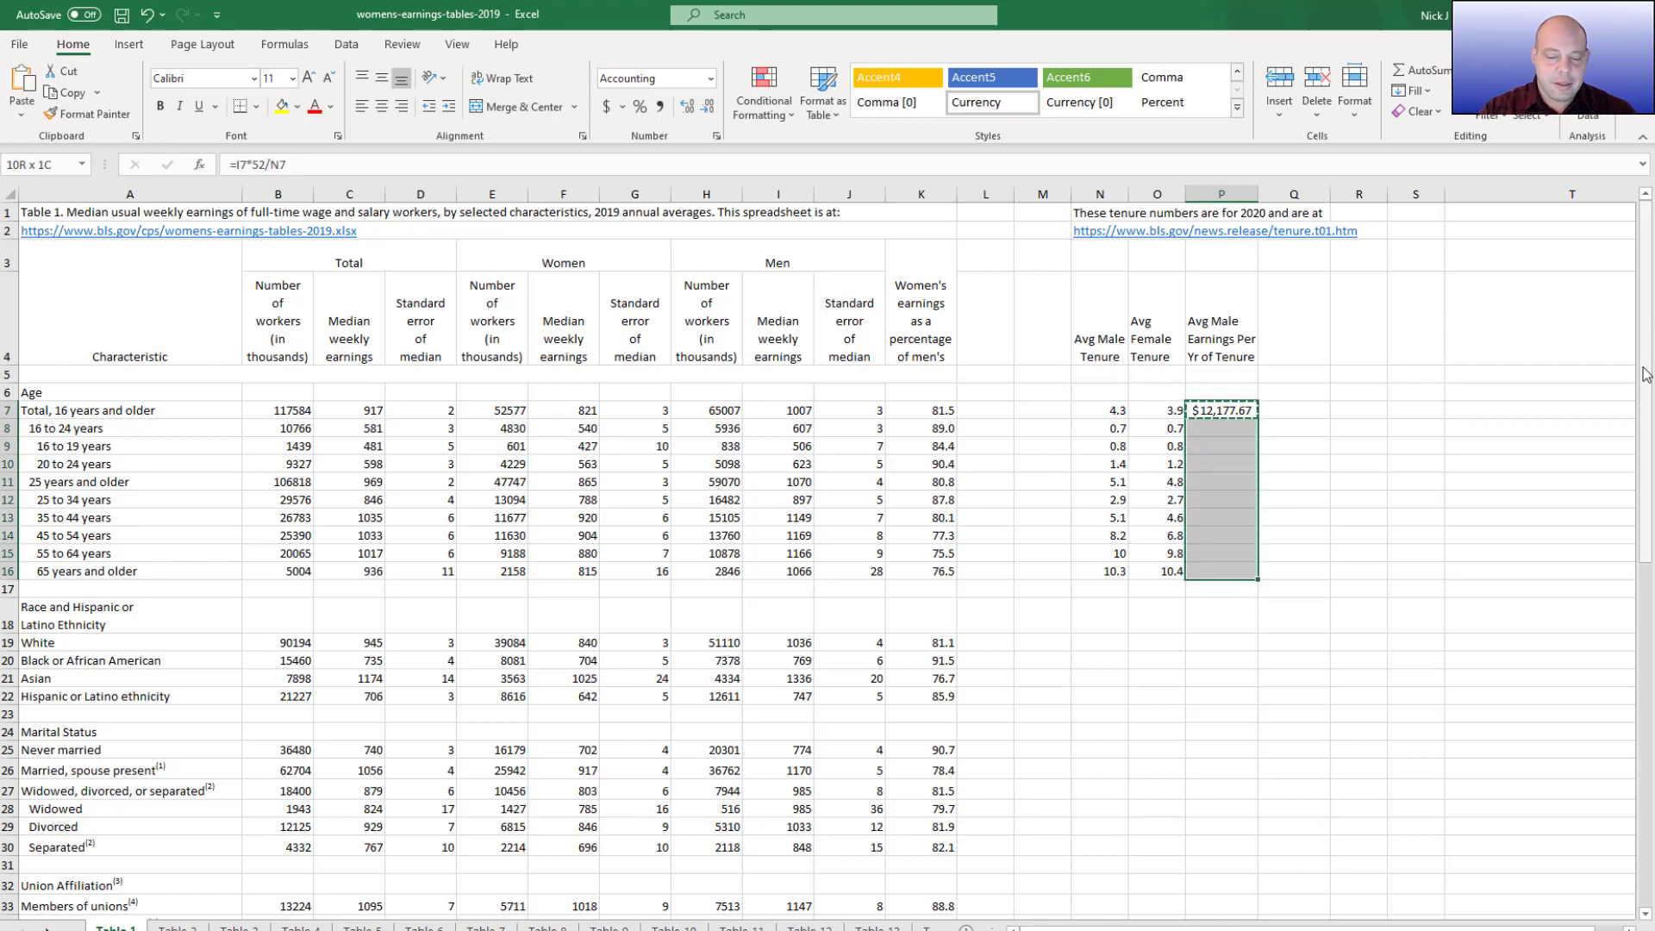
key("ctrl+v")
Copy the P4 header into Q4 and change it to "Avg Female Earnings Per Yr of Tenure"
key("Up")
key("Up")
key("Up")
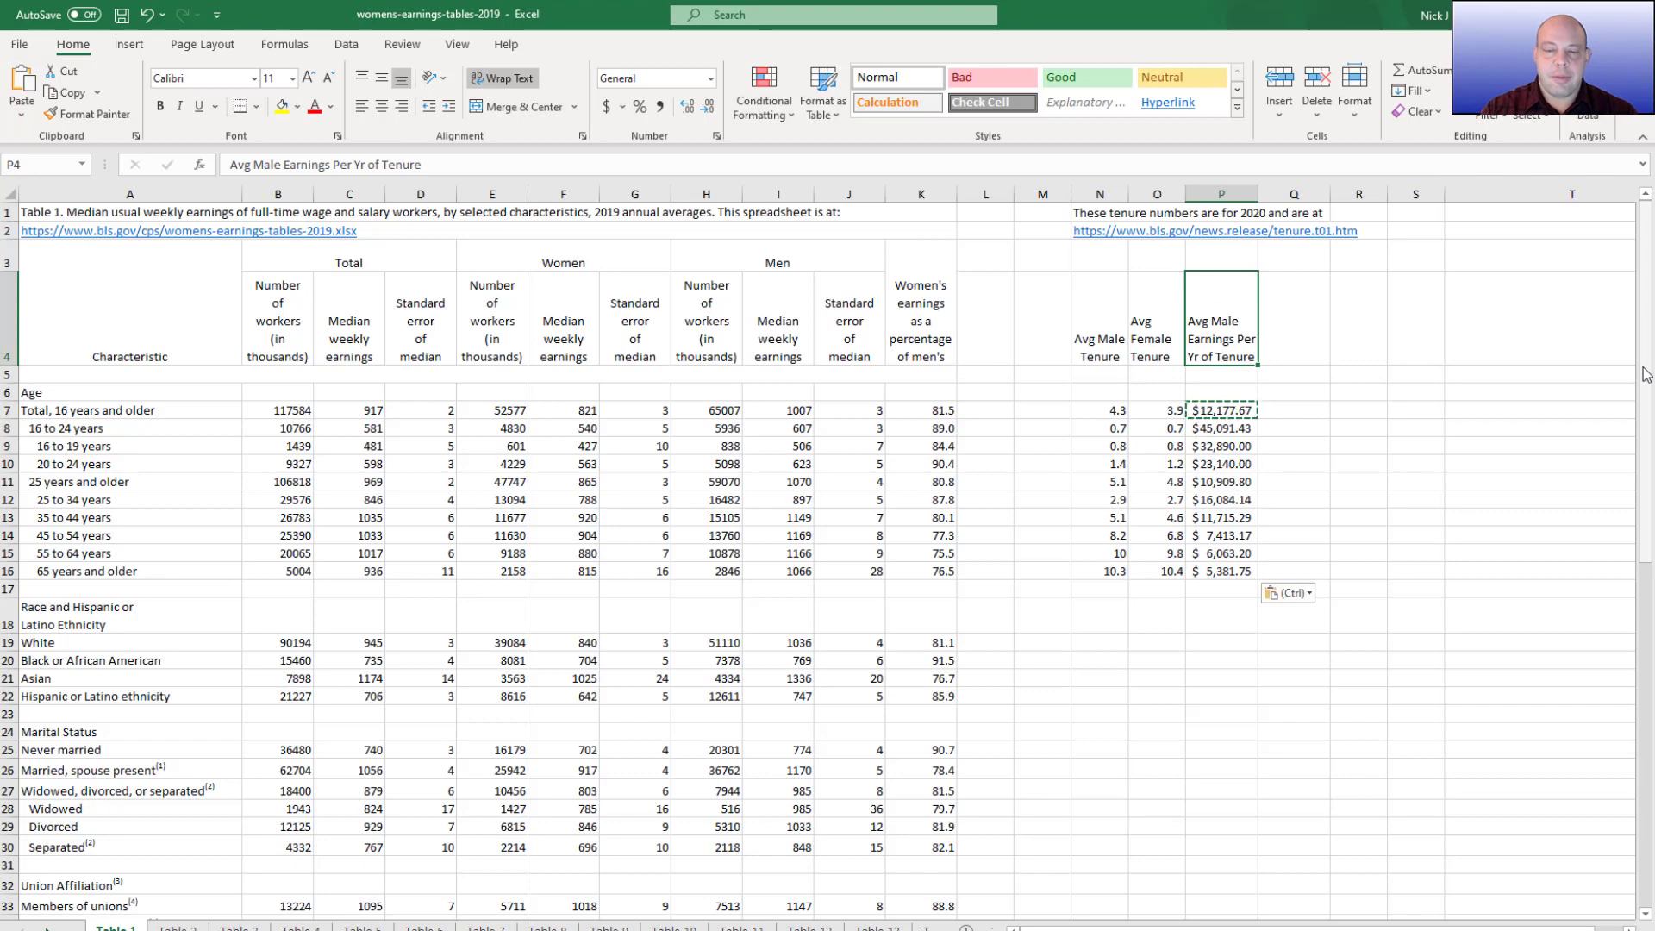
key("ctrl+c")
key("Right")
key("ctrl+v")
key("F2")
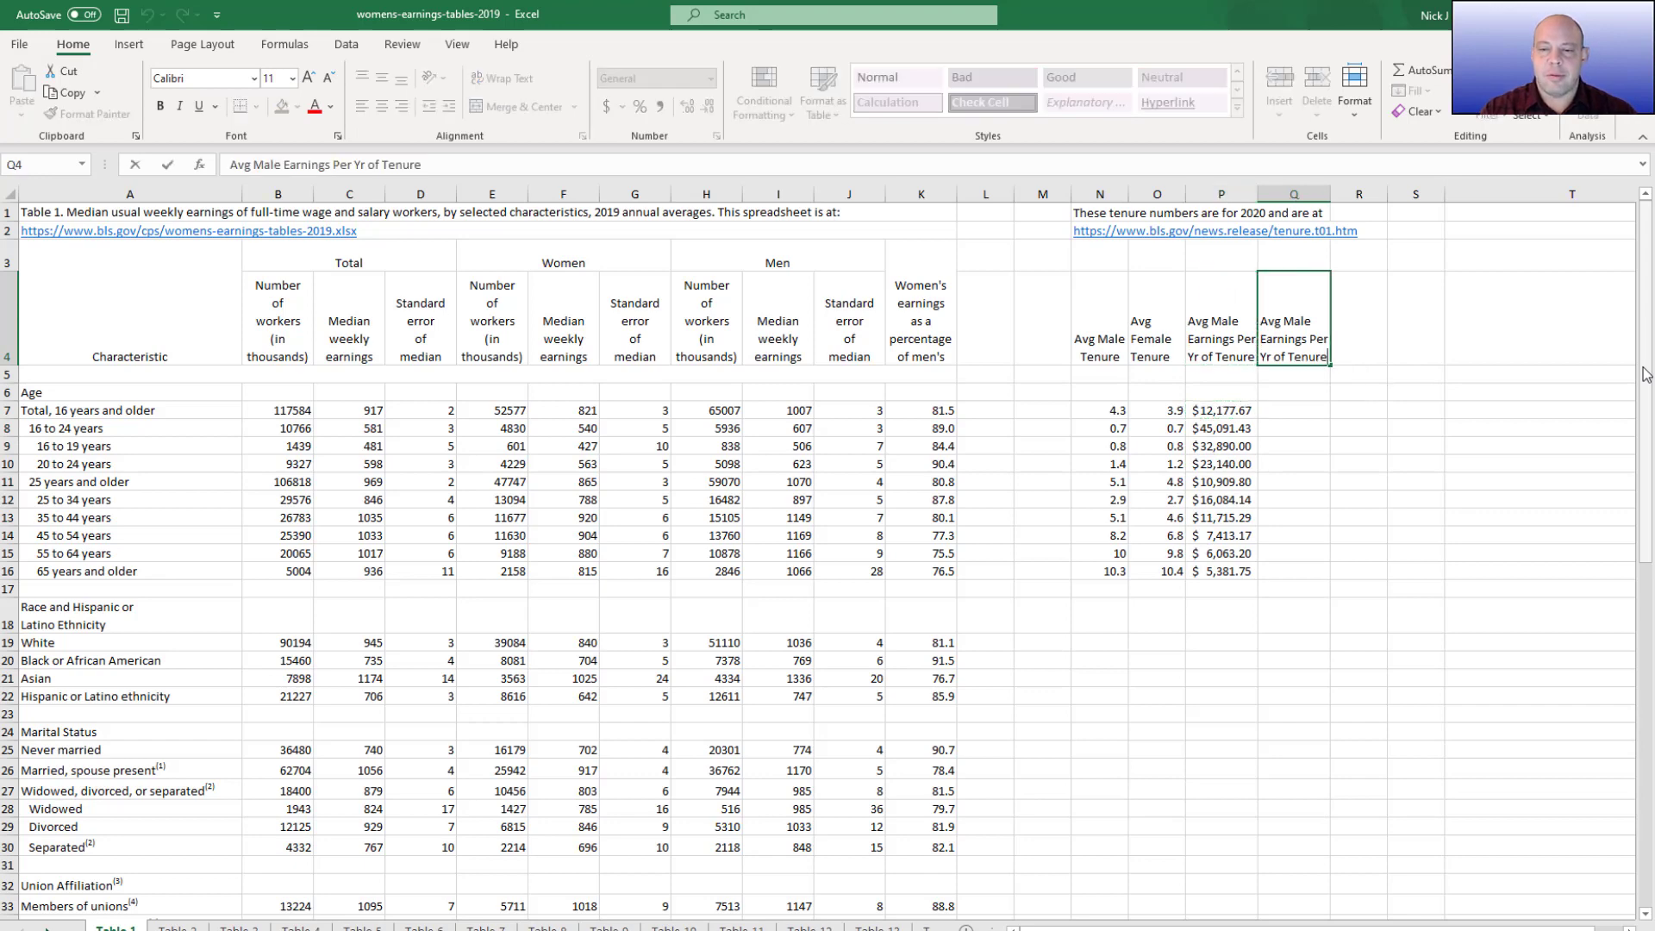
type("F")
key("Delete")
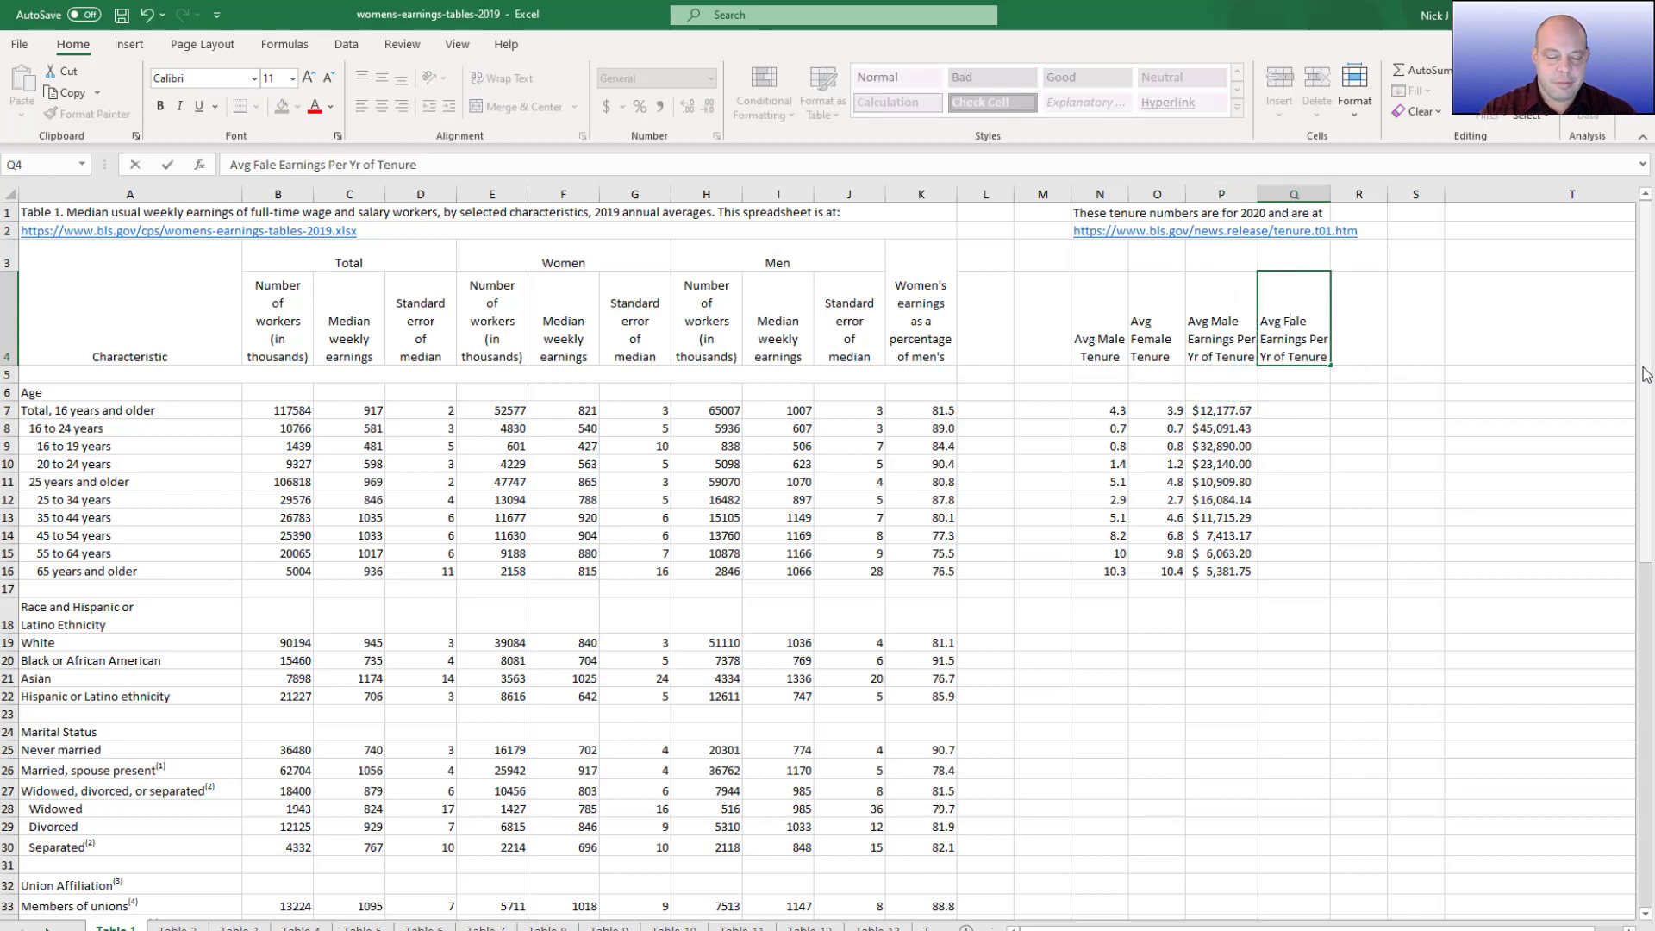
type("e")
key("Return")
key("Up")
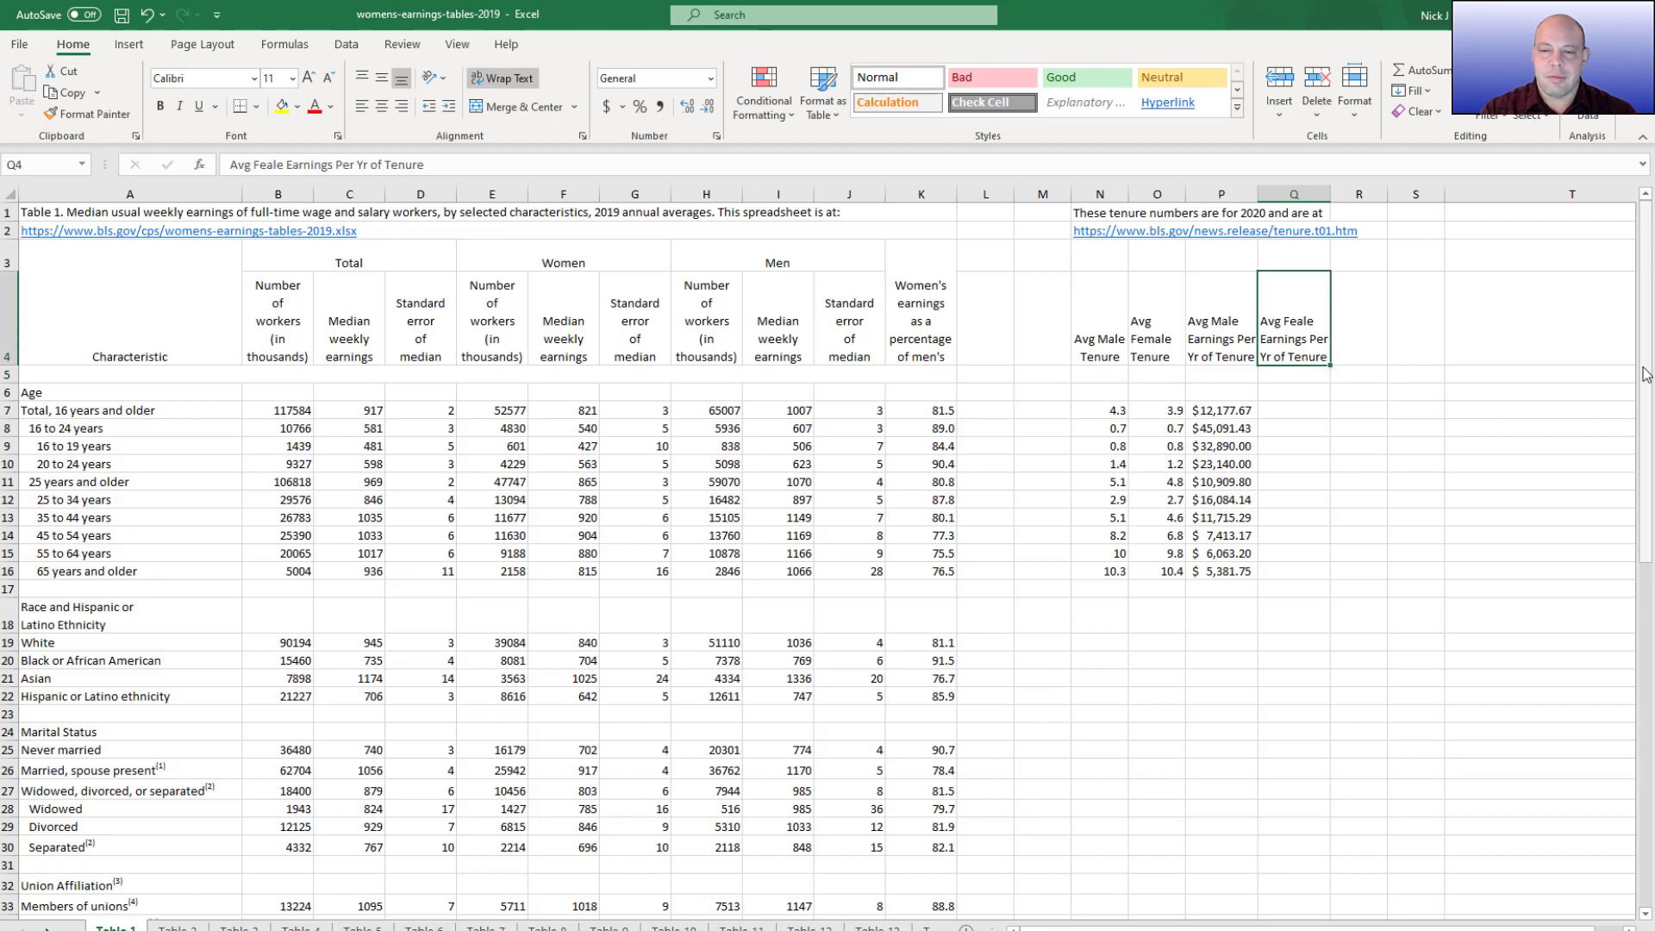
key("F2")
key("Up")
key("Left")
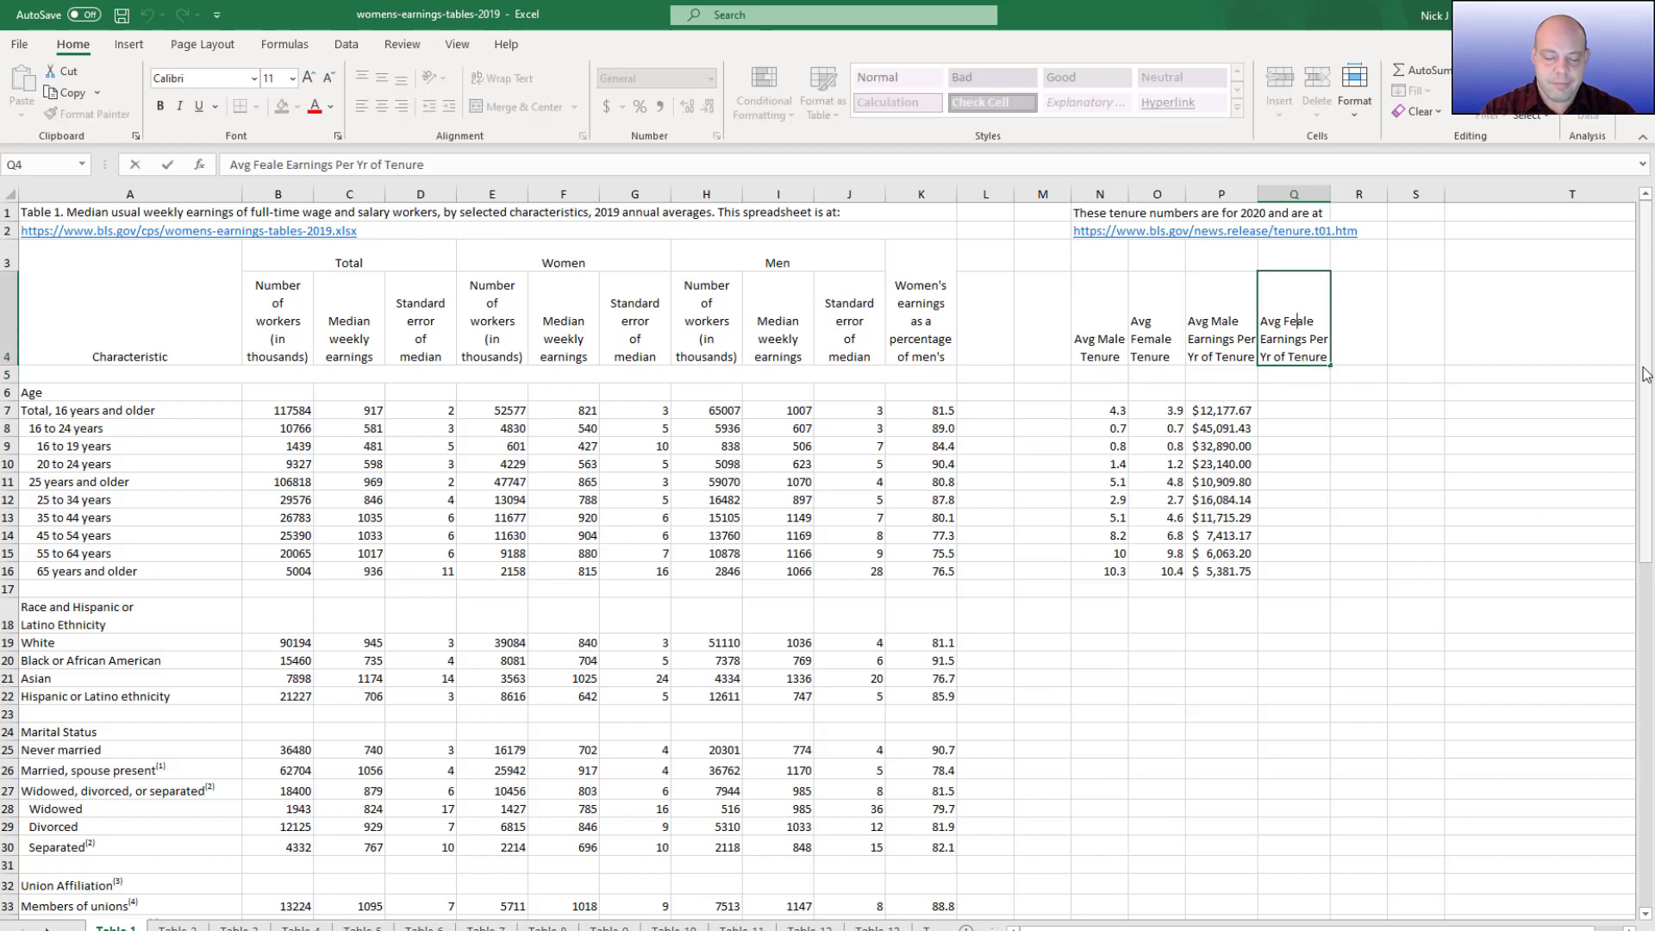
type("m")
key("Return")
Enter the formula =F7*52/O7 in cell Q7 to calculate annual female earnings per year of tenure
key("Down")
key("Down")
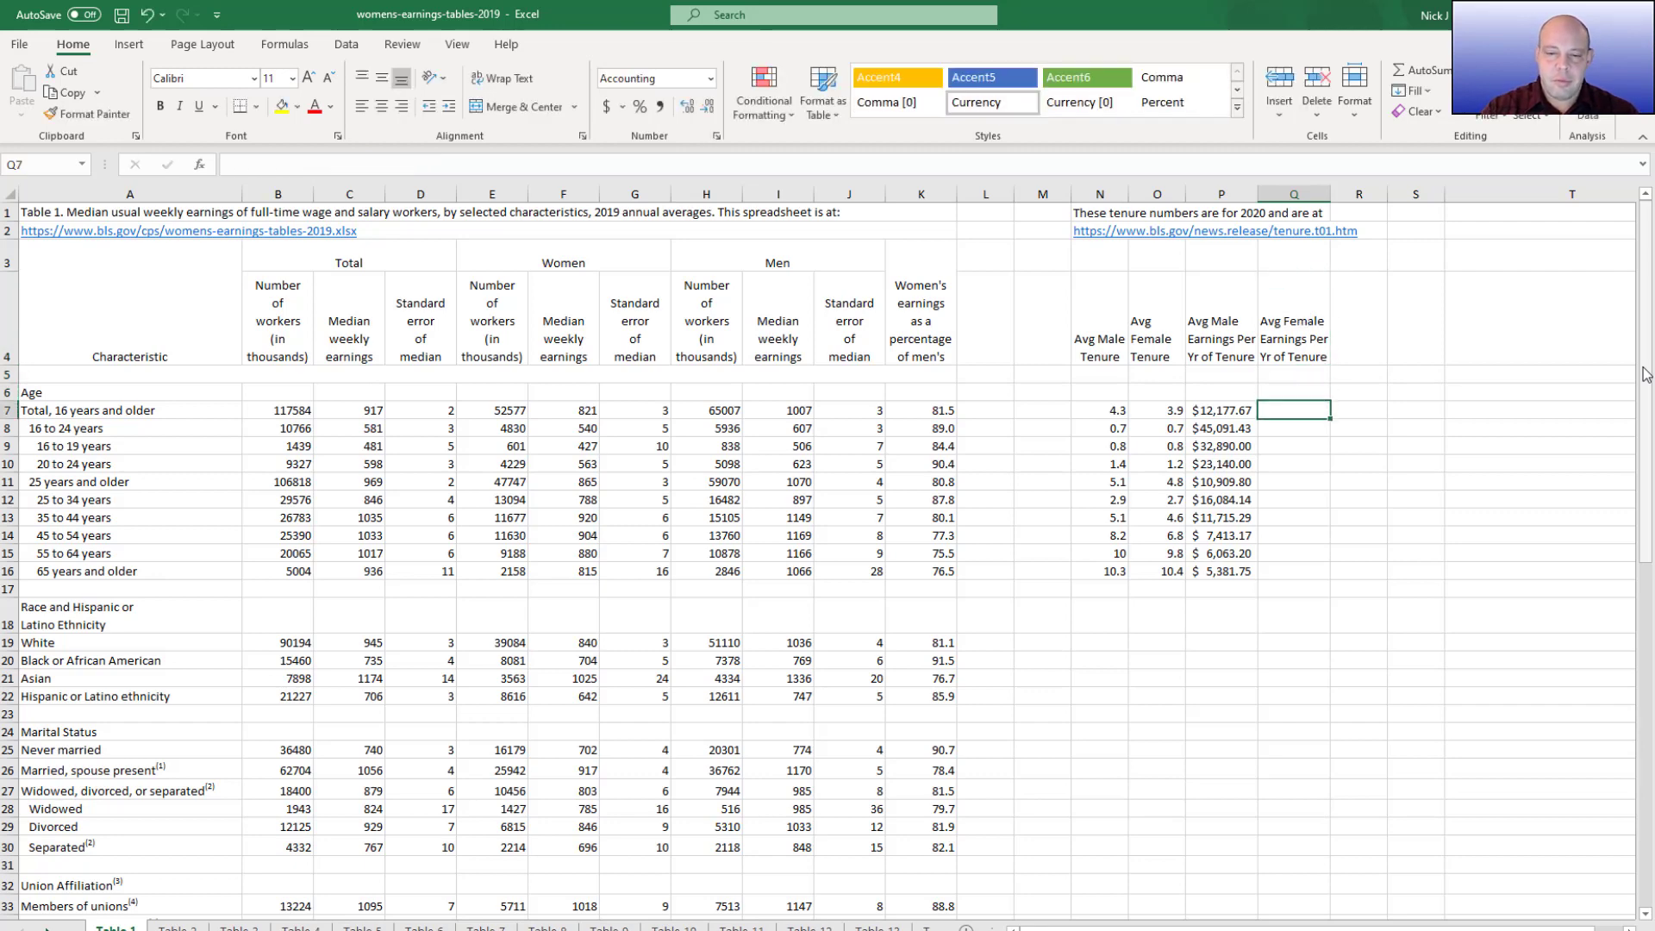
type("=")
key("Left")
key("Left")
key("Left")
key("Left")
key("Left")
key("Left")
key("Left")
key("Left")
key("Left")
key("Left")
key("Left")
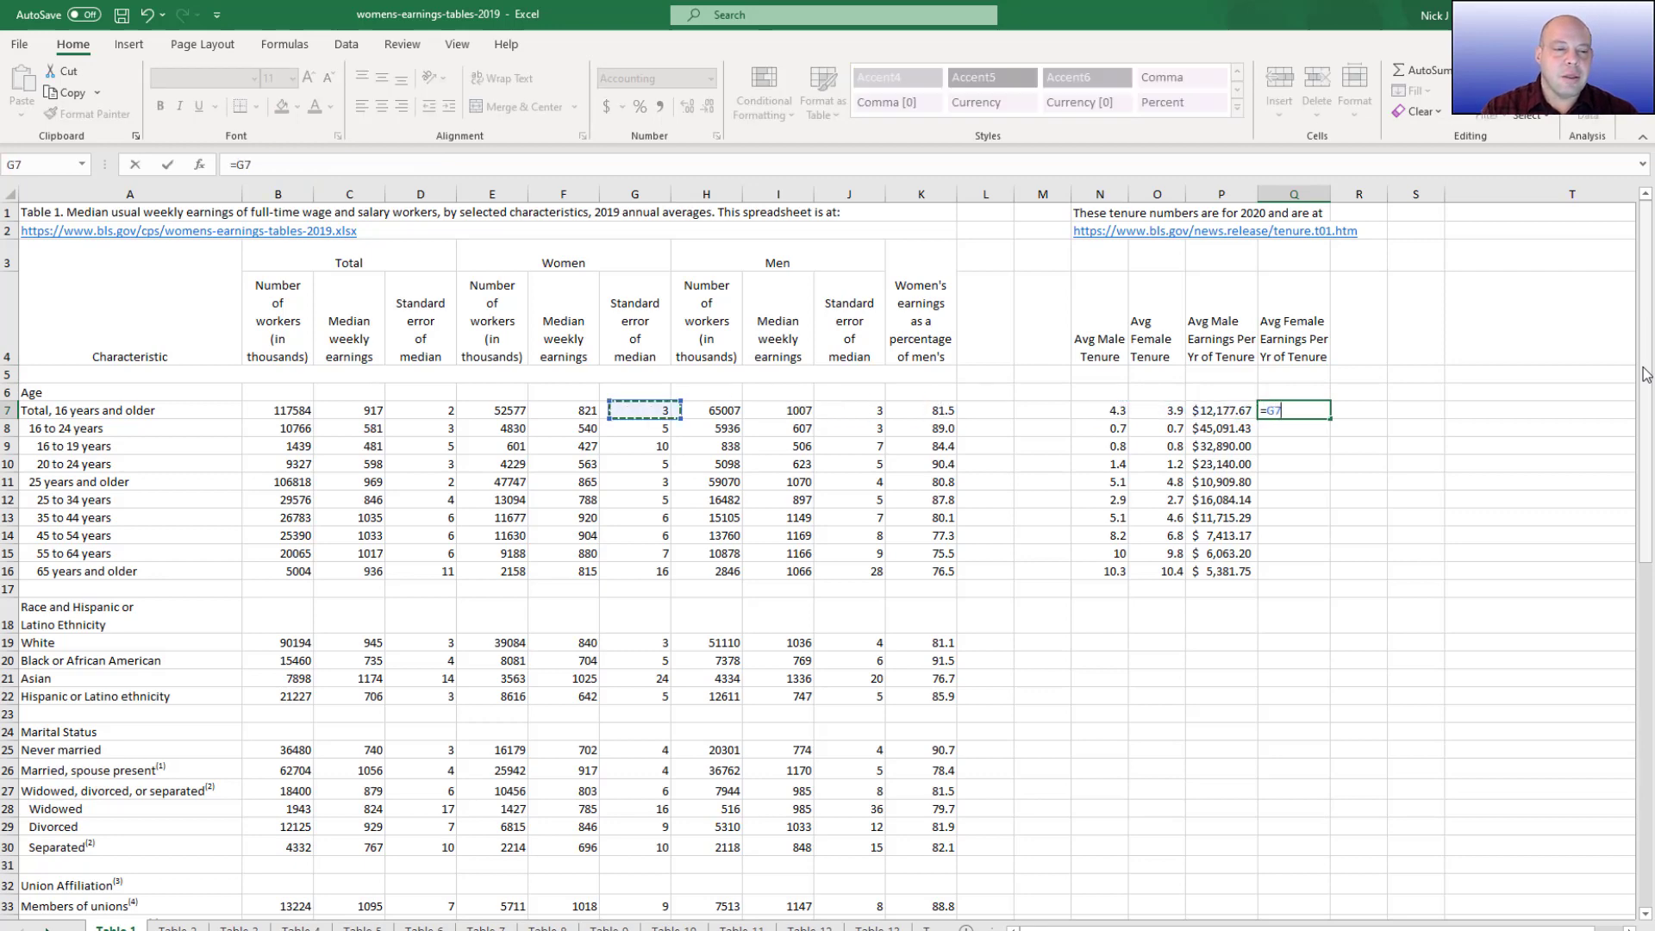
type("*52/")
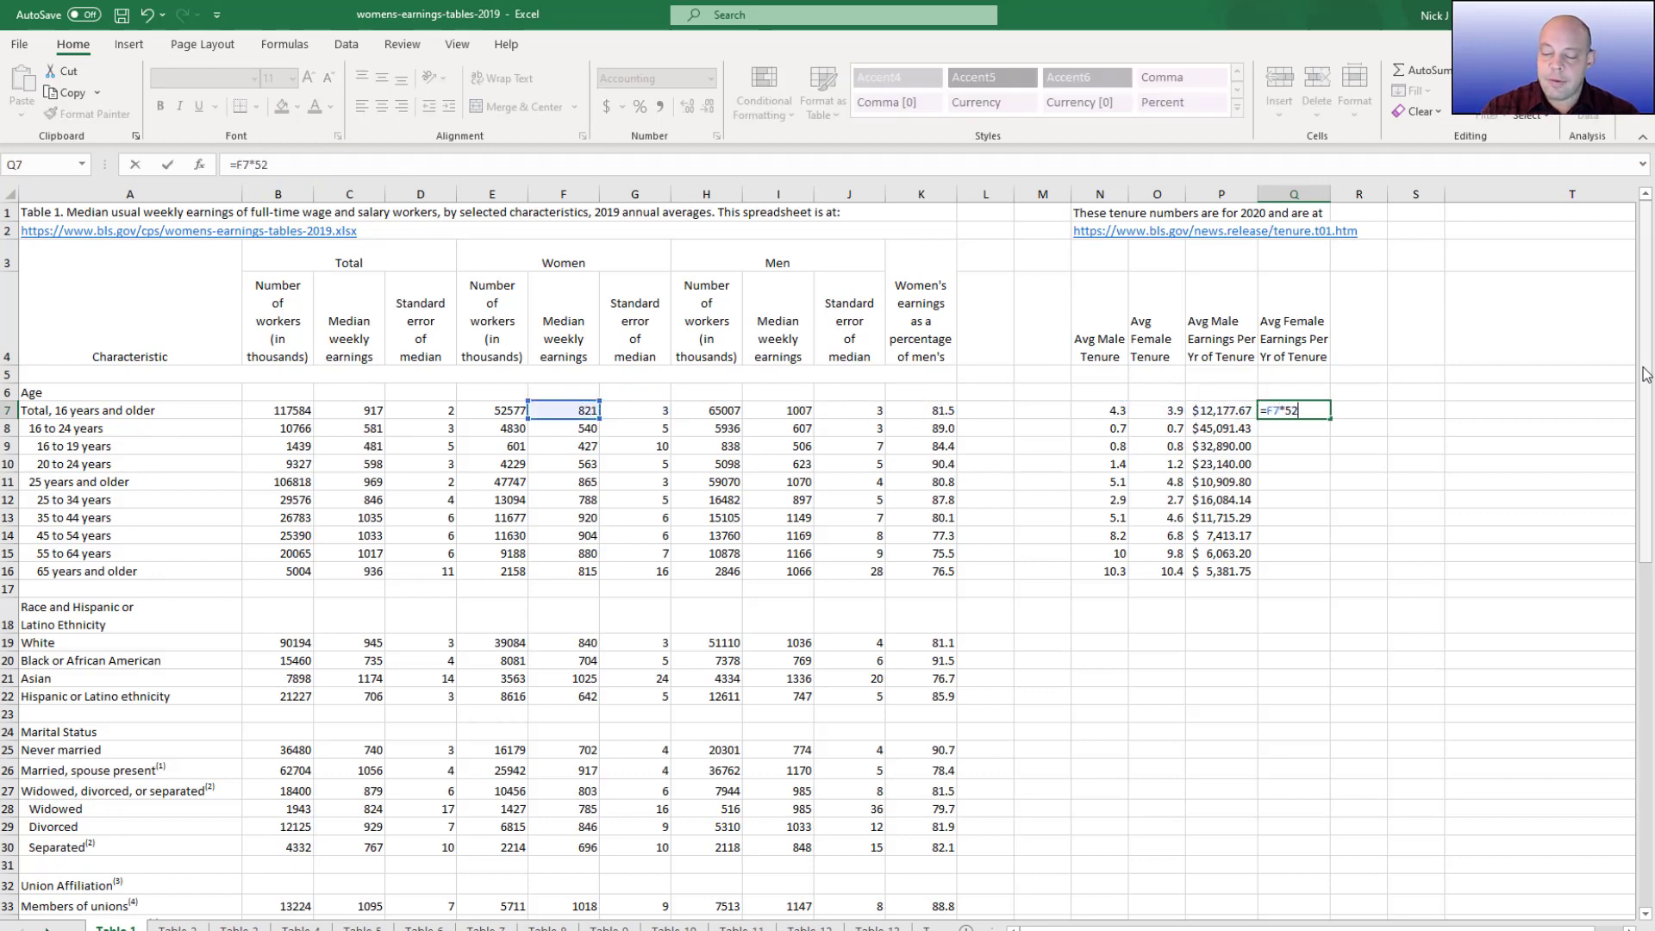
key("Left")
key("Left")
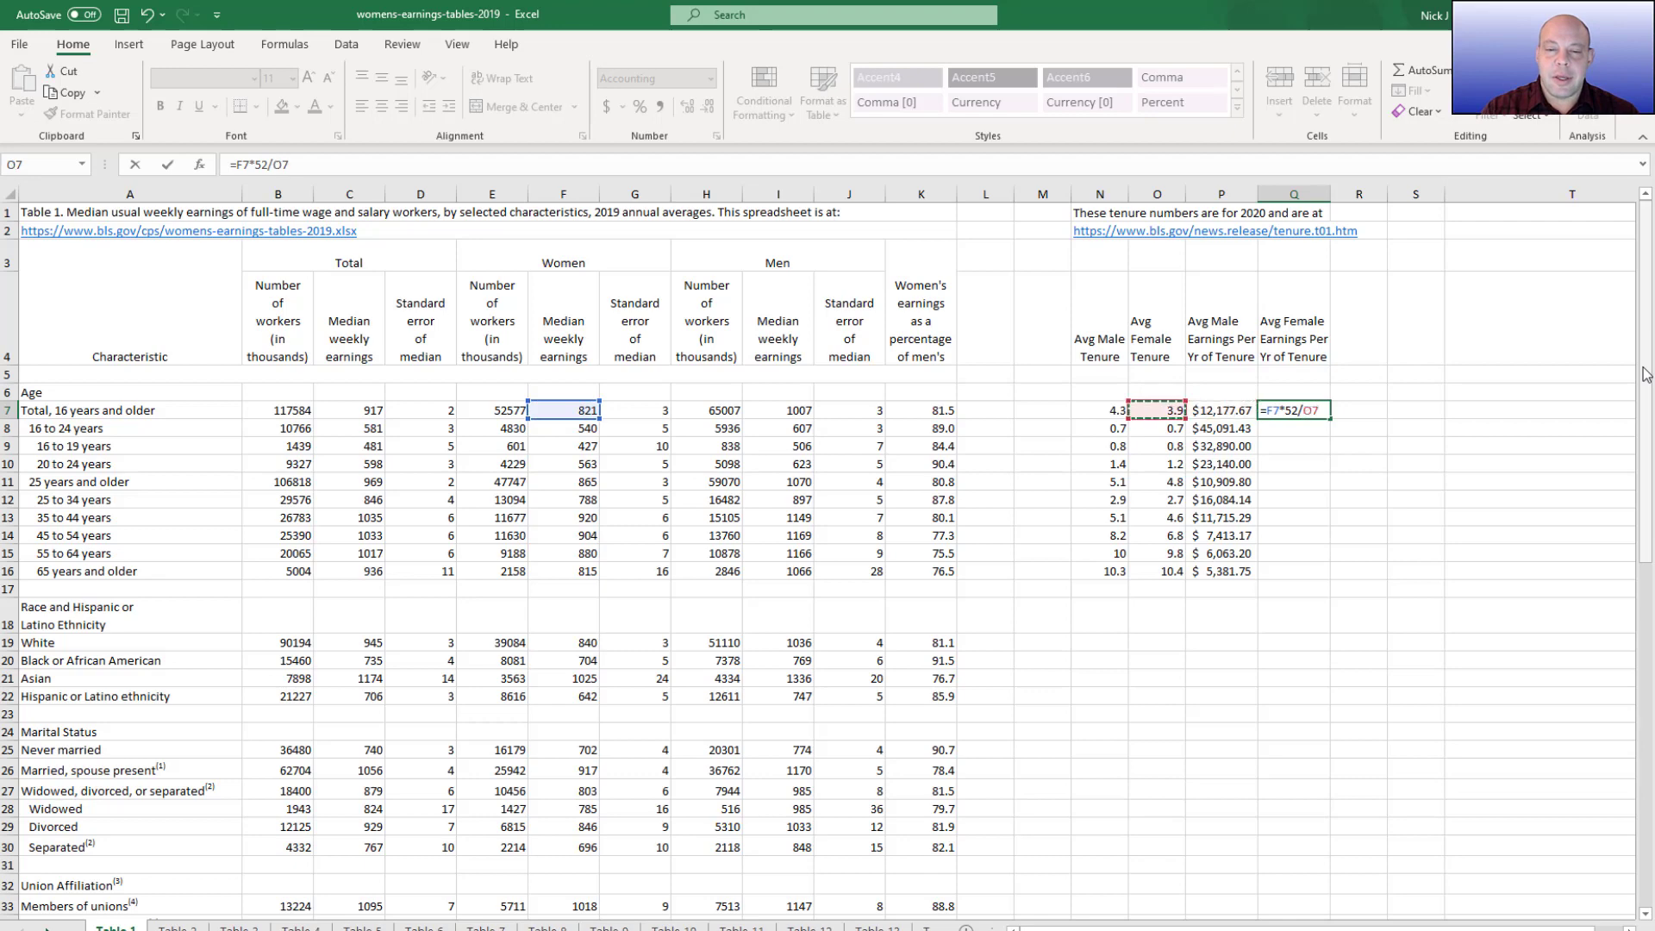
key("Return")
Copy the female earnings formula from Q7 down through Q16 for all age groups
key("Up")
key("ctrl+c")
key("Left")
key("ctrl+Down")
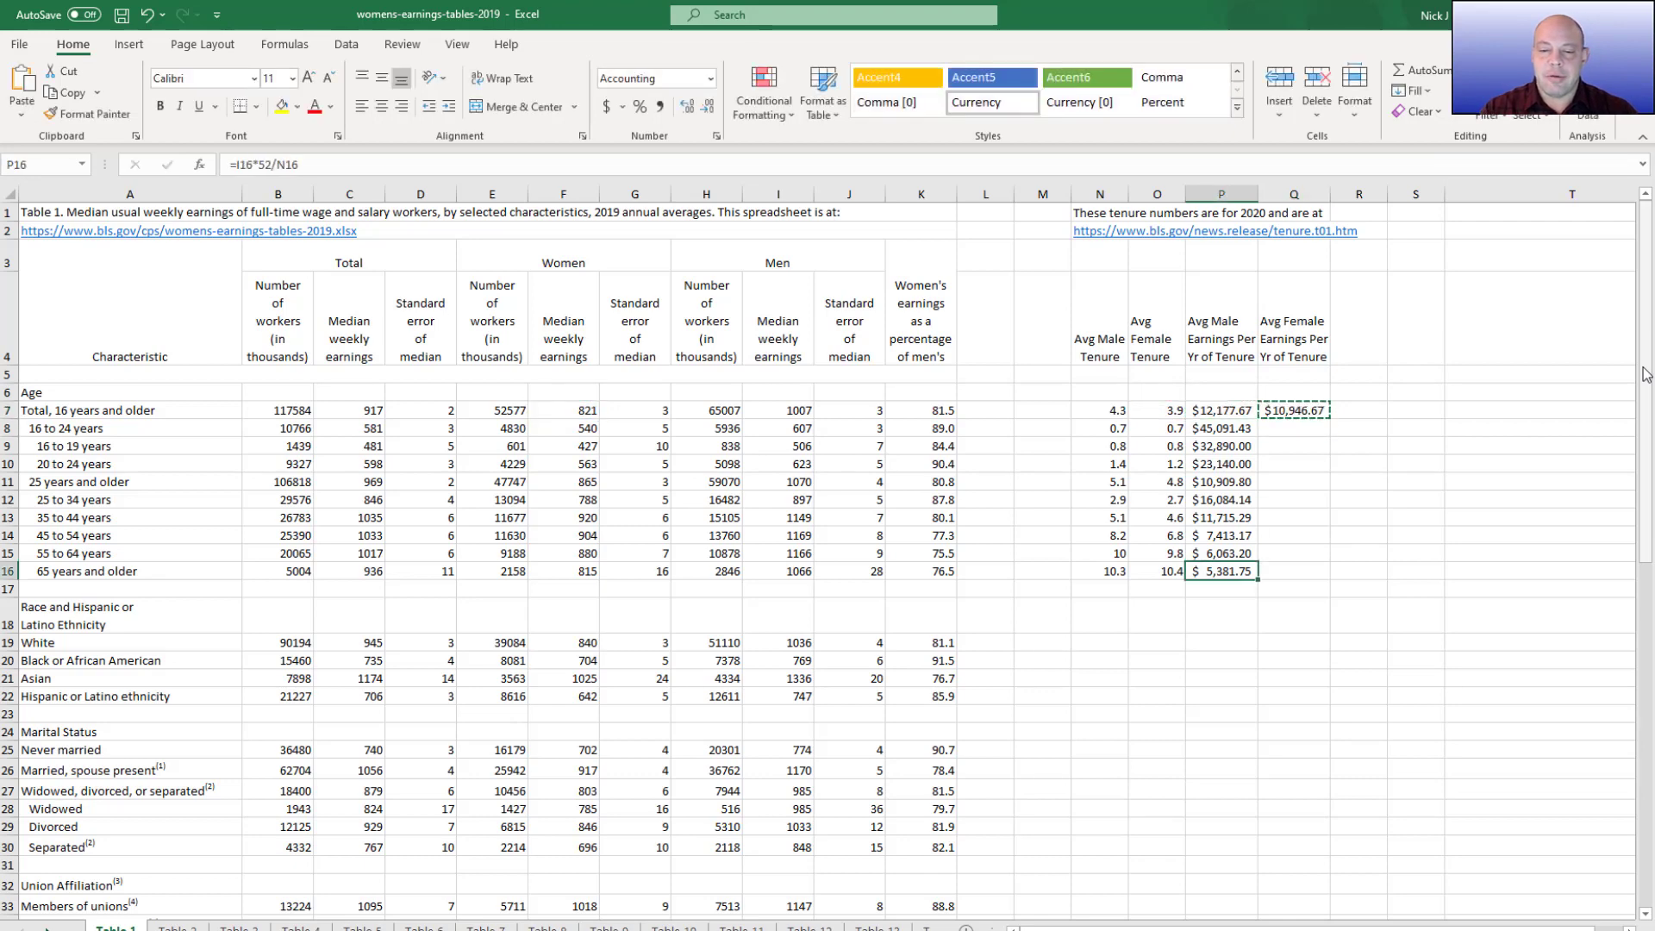
key("Right")
key("ctrl+shift+Up")
key("ctrl+v")
Add the header "F2M Ratio (Tenure Adjusted)" in cell R4
key("ctrl+Up")
key("Right")
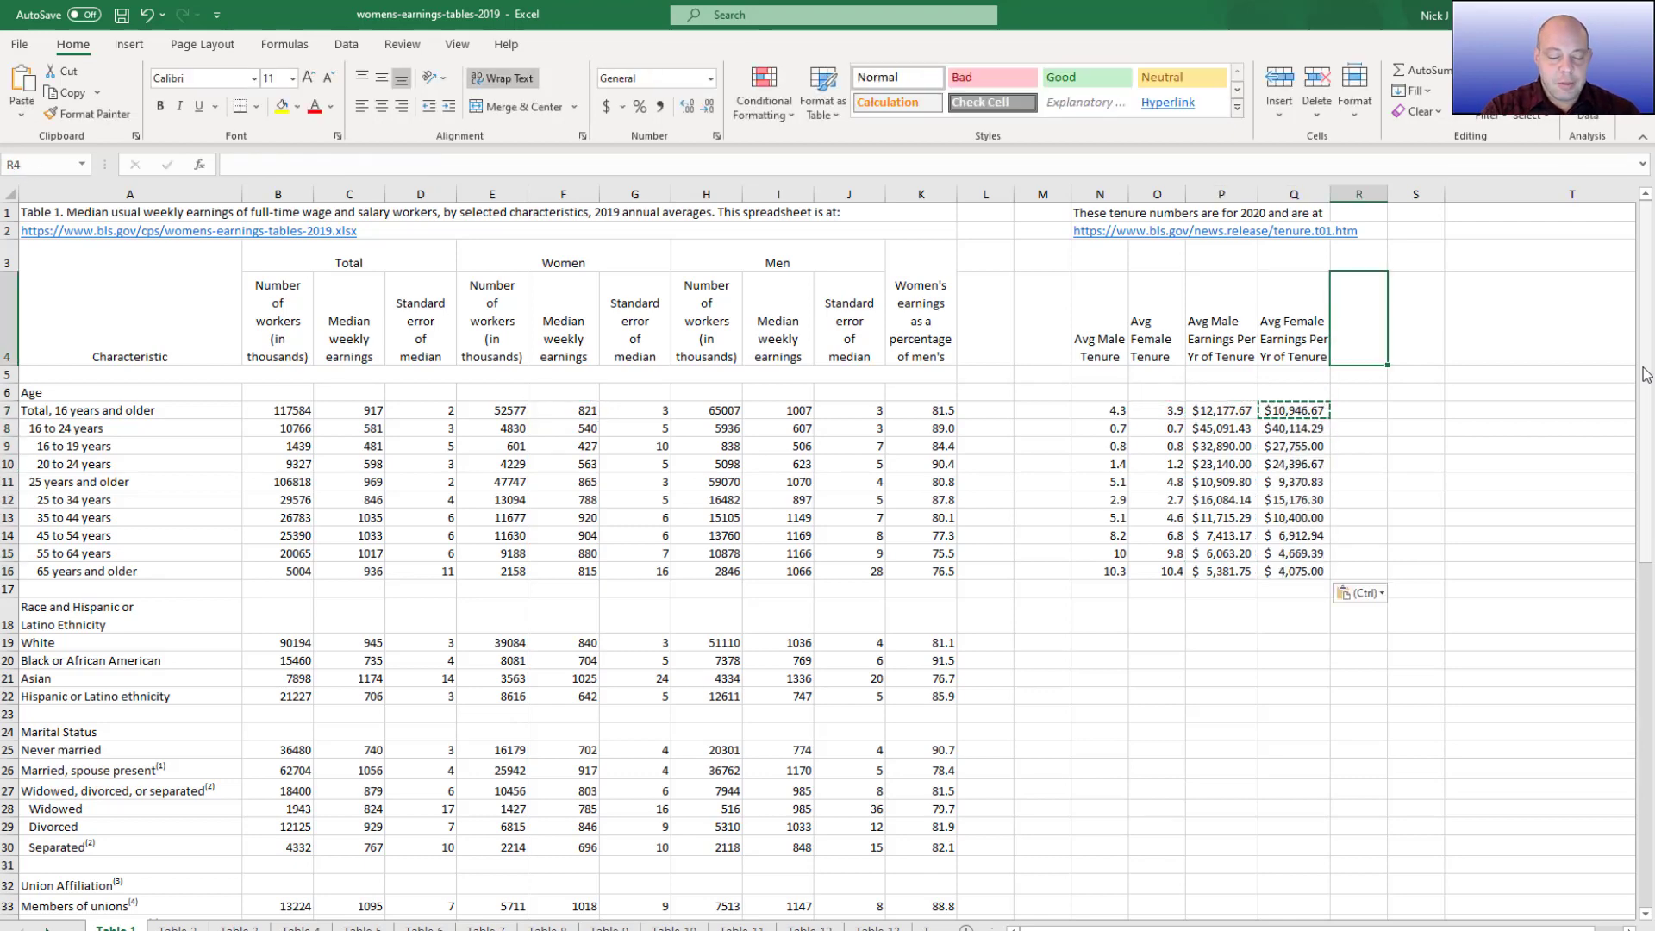
type("F")
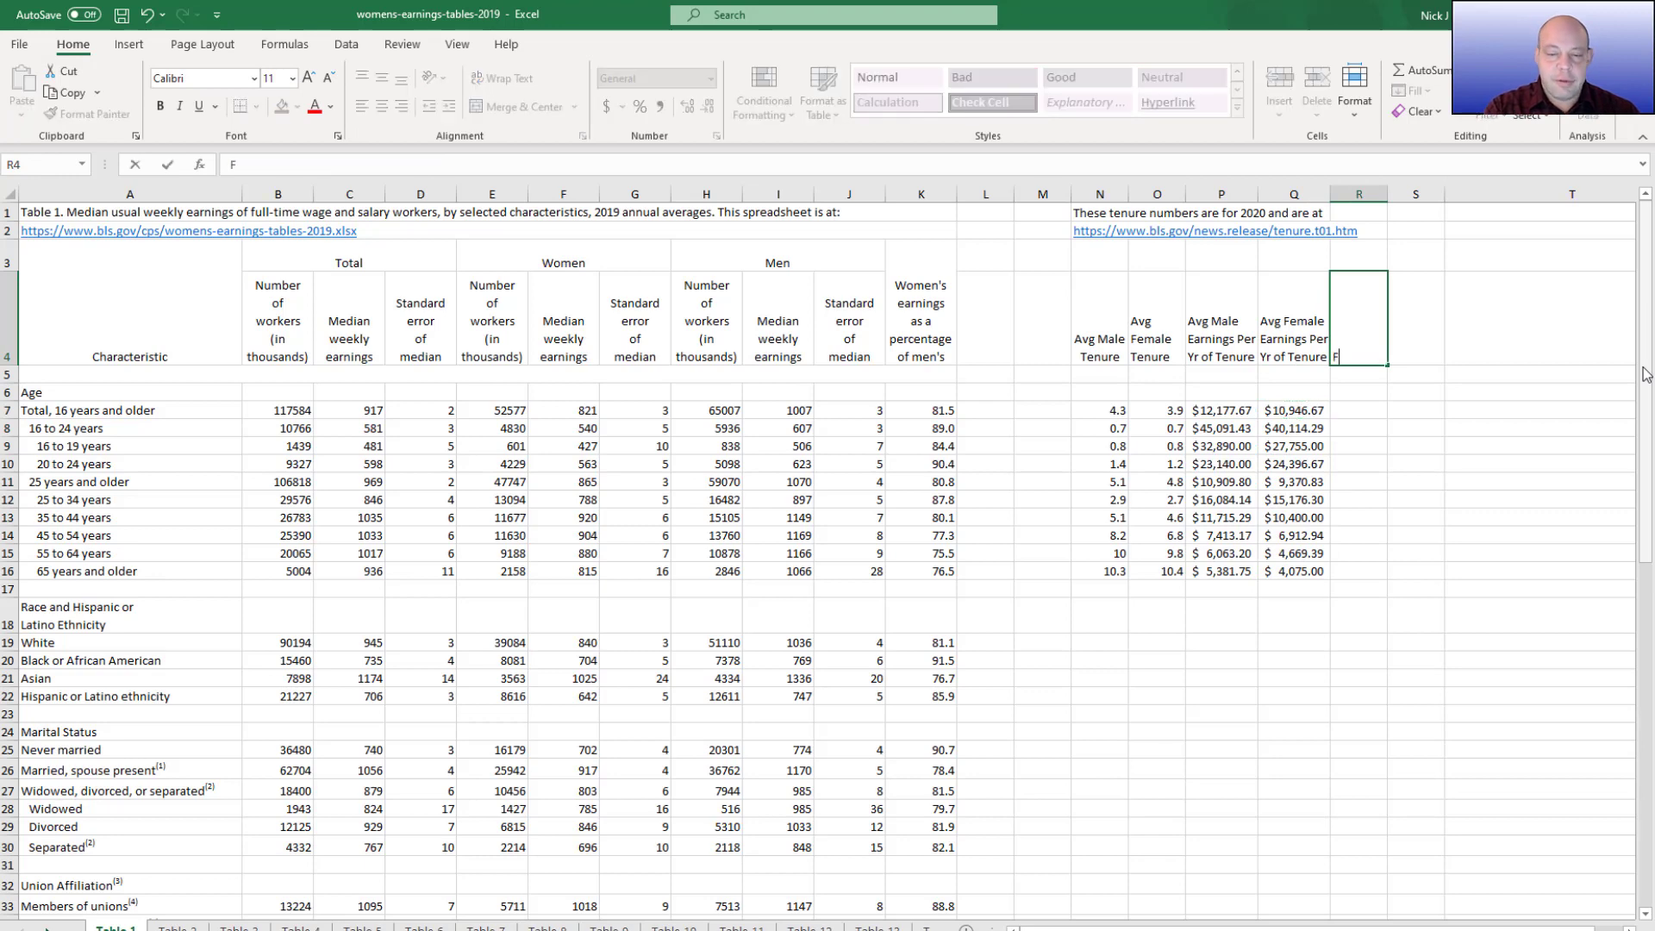
type("2M R")
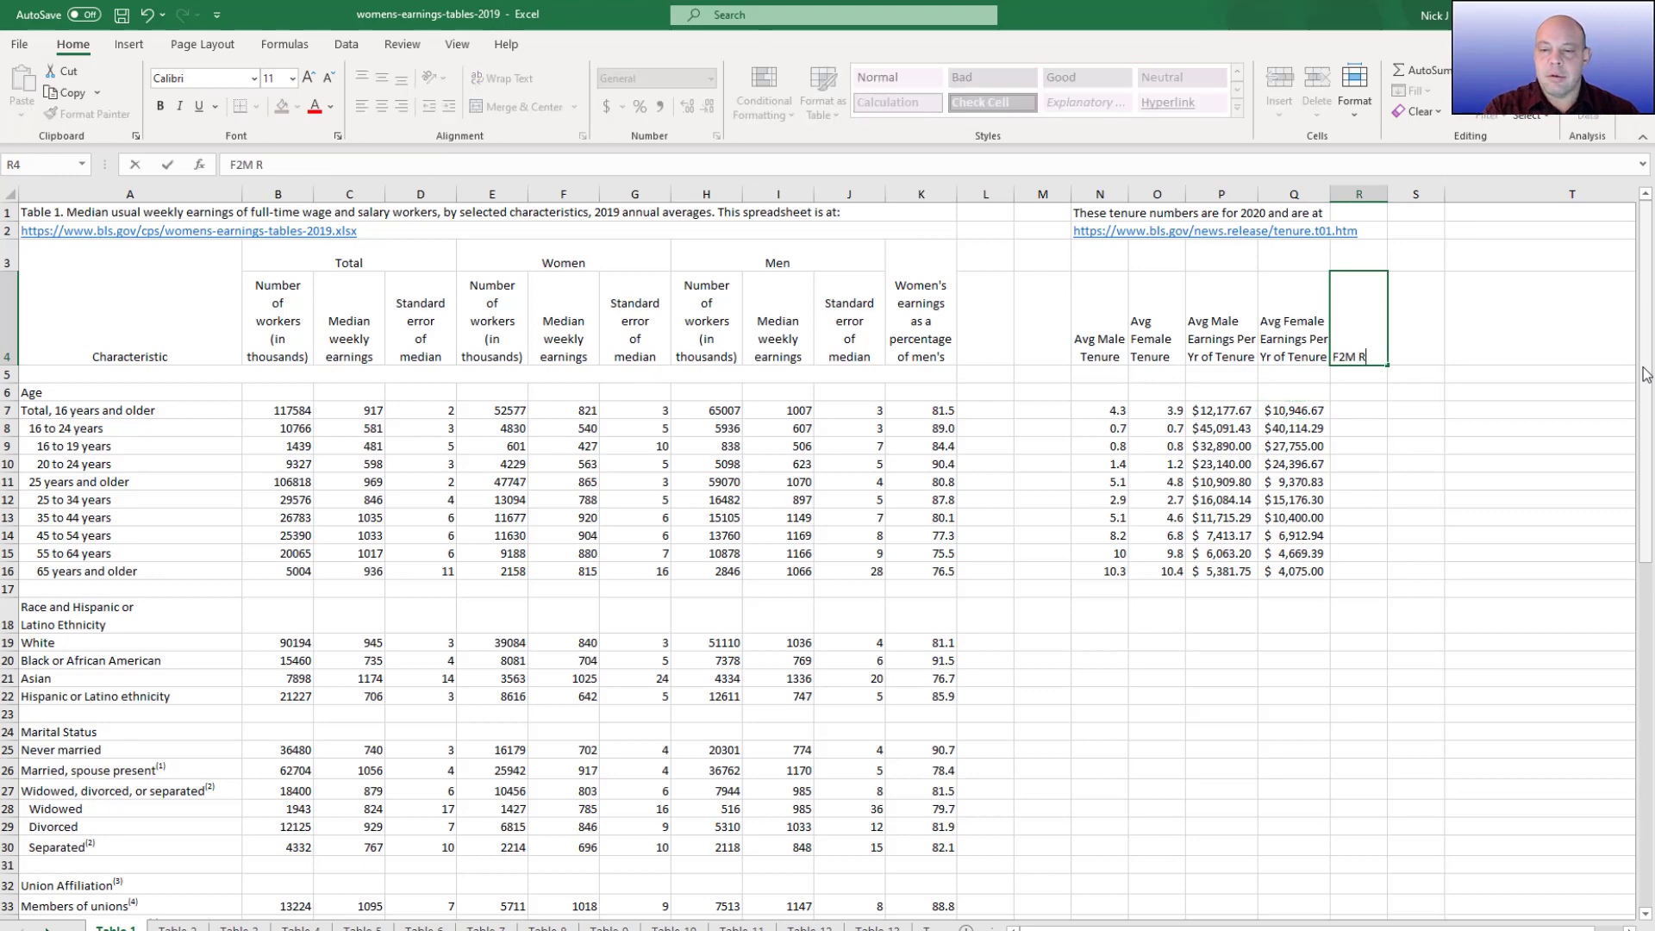
type("atio (")
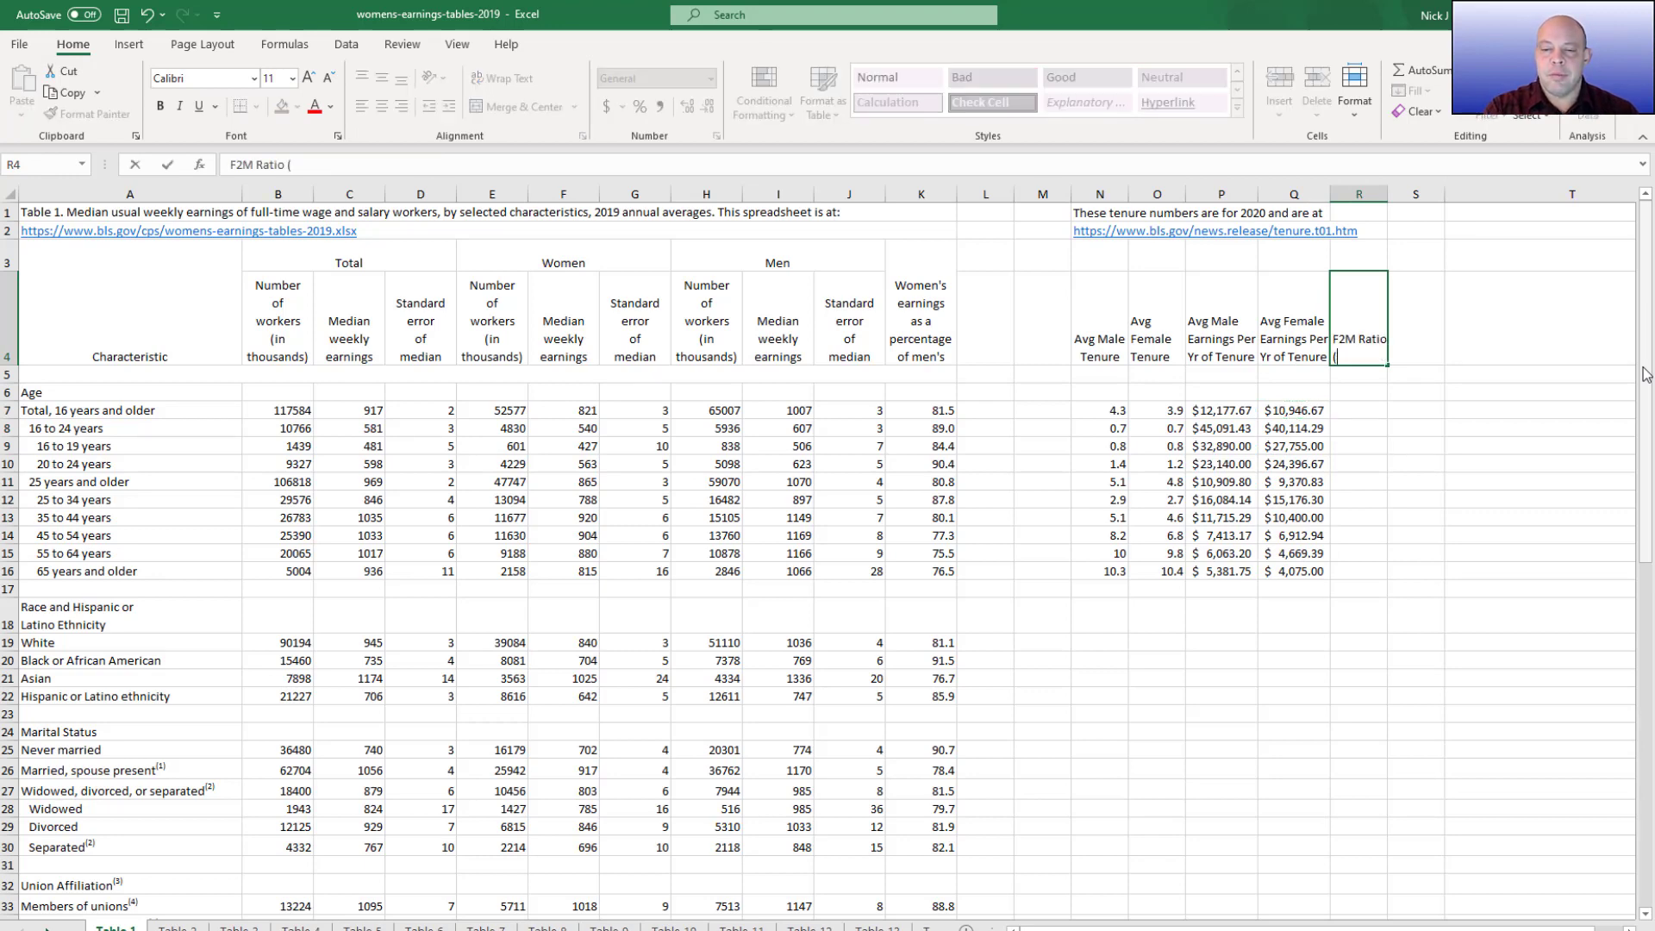
type("Tenure Adjusted)")
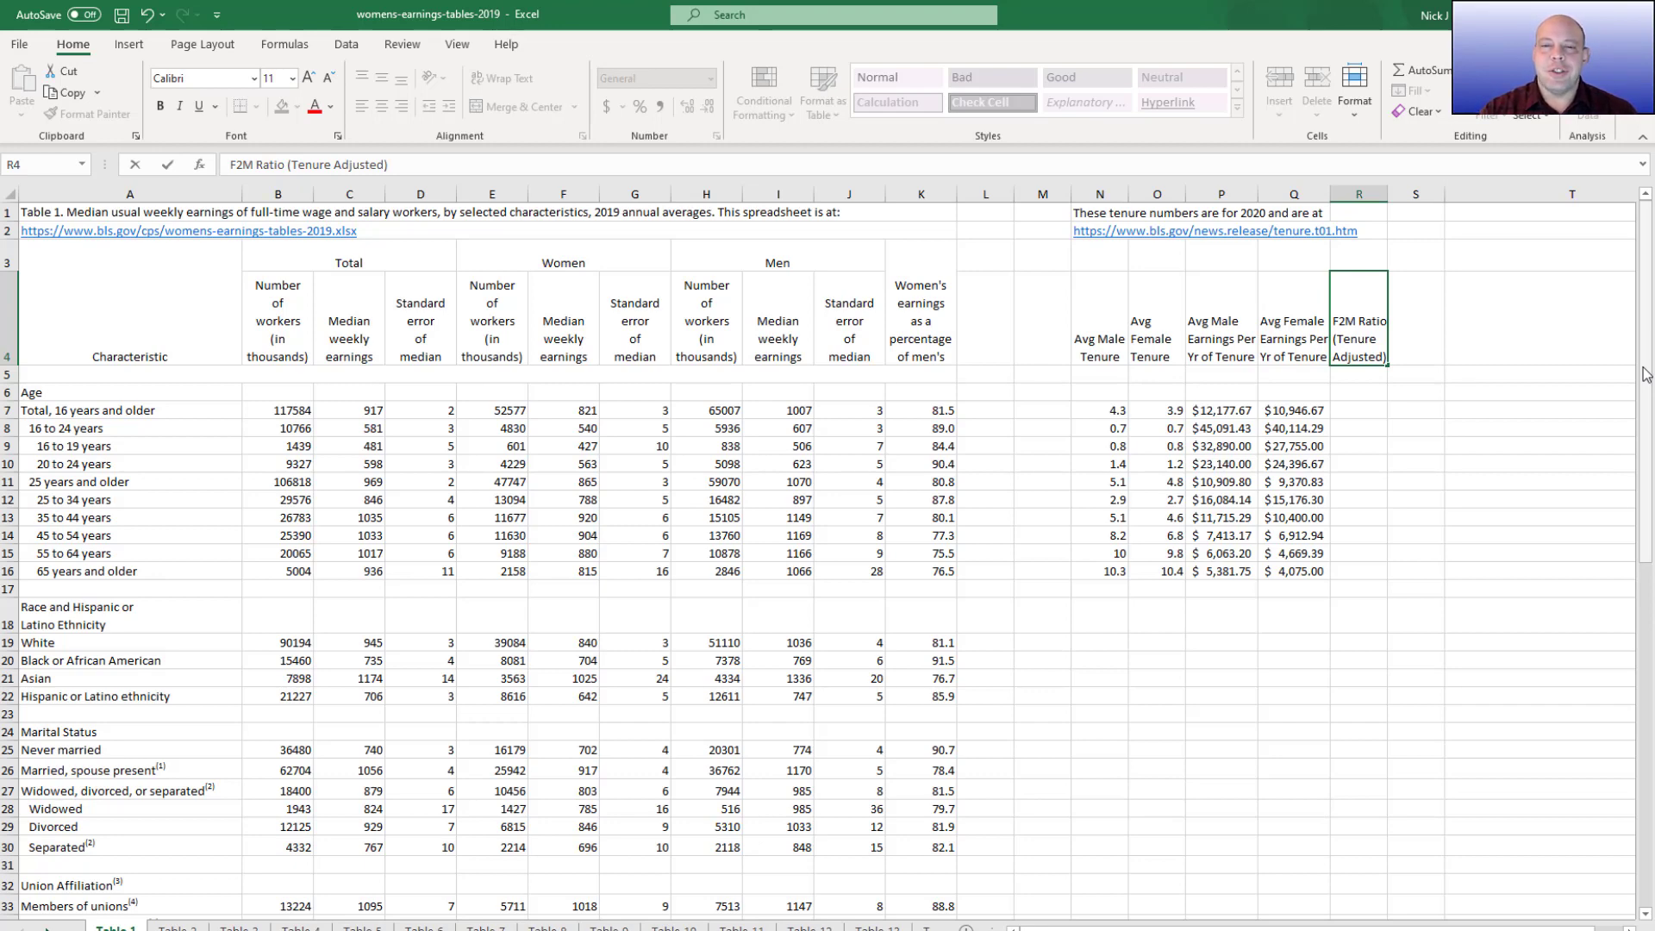
key("Return")
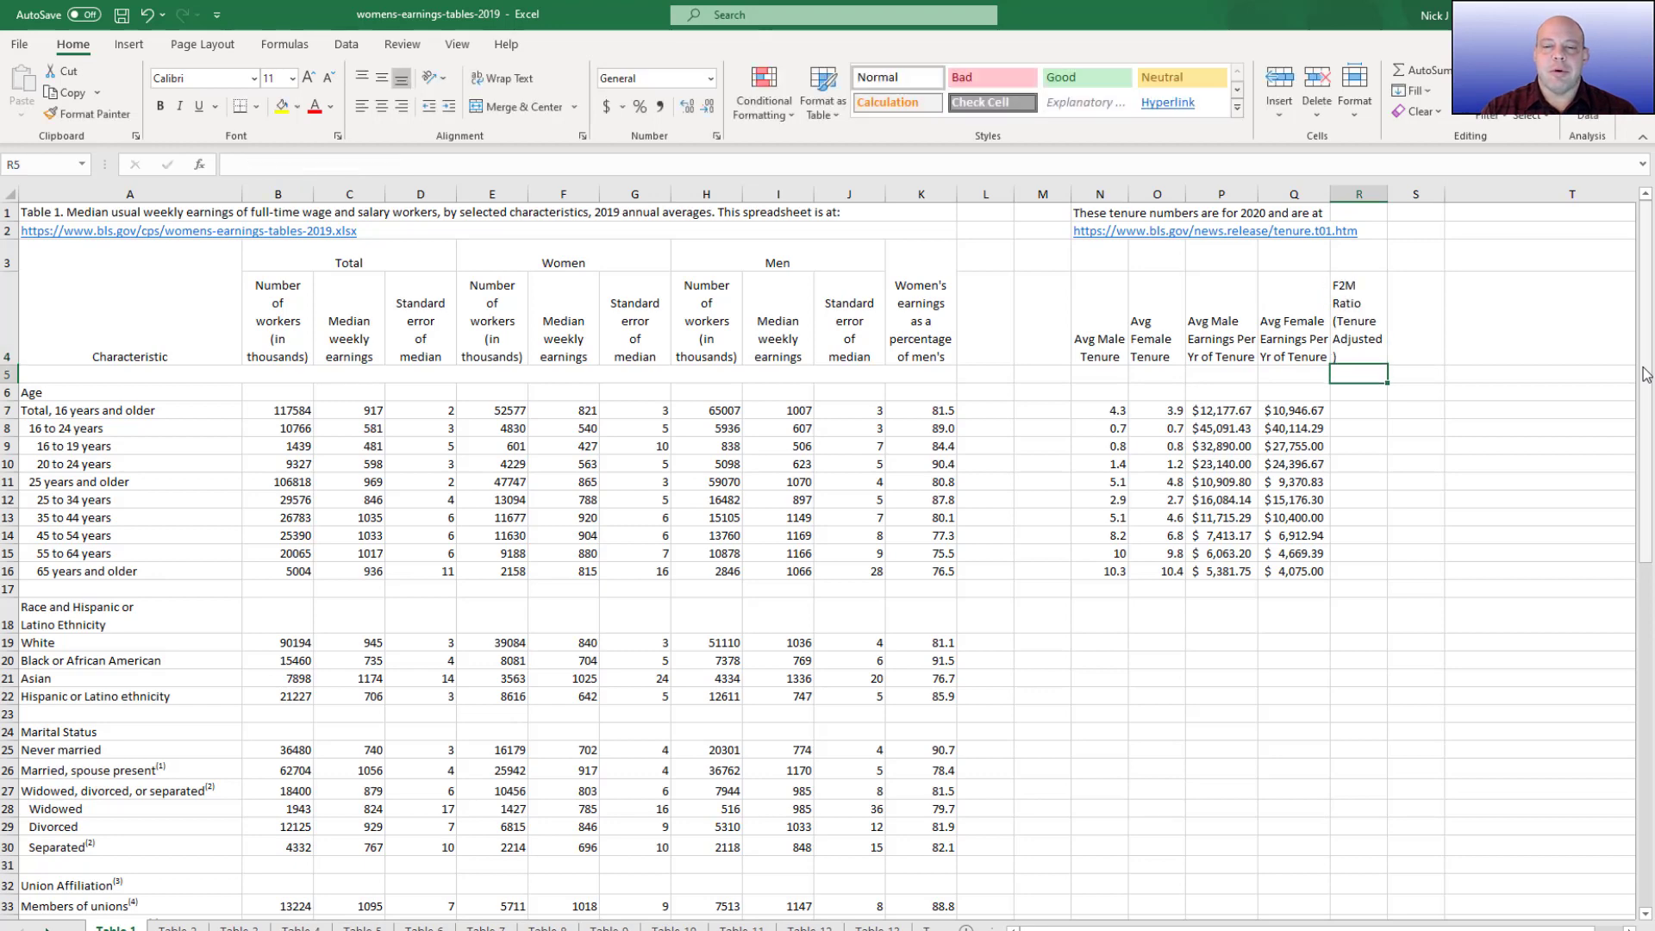
Enter the formula =Q7/P7 in cell R7 to calculate the tenure-adjusted female-to-male earnings ratio
key("Down")
key("Down")
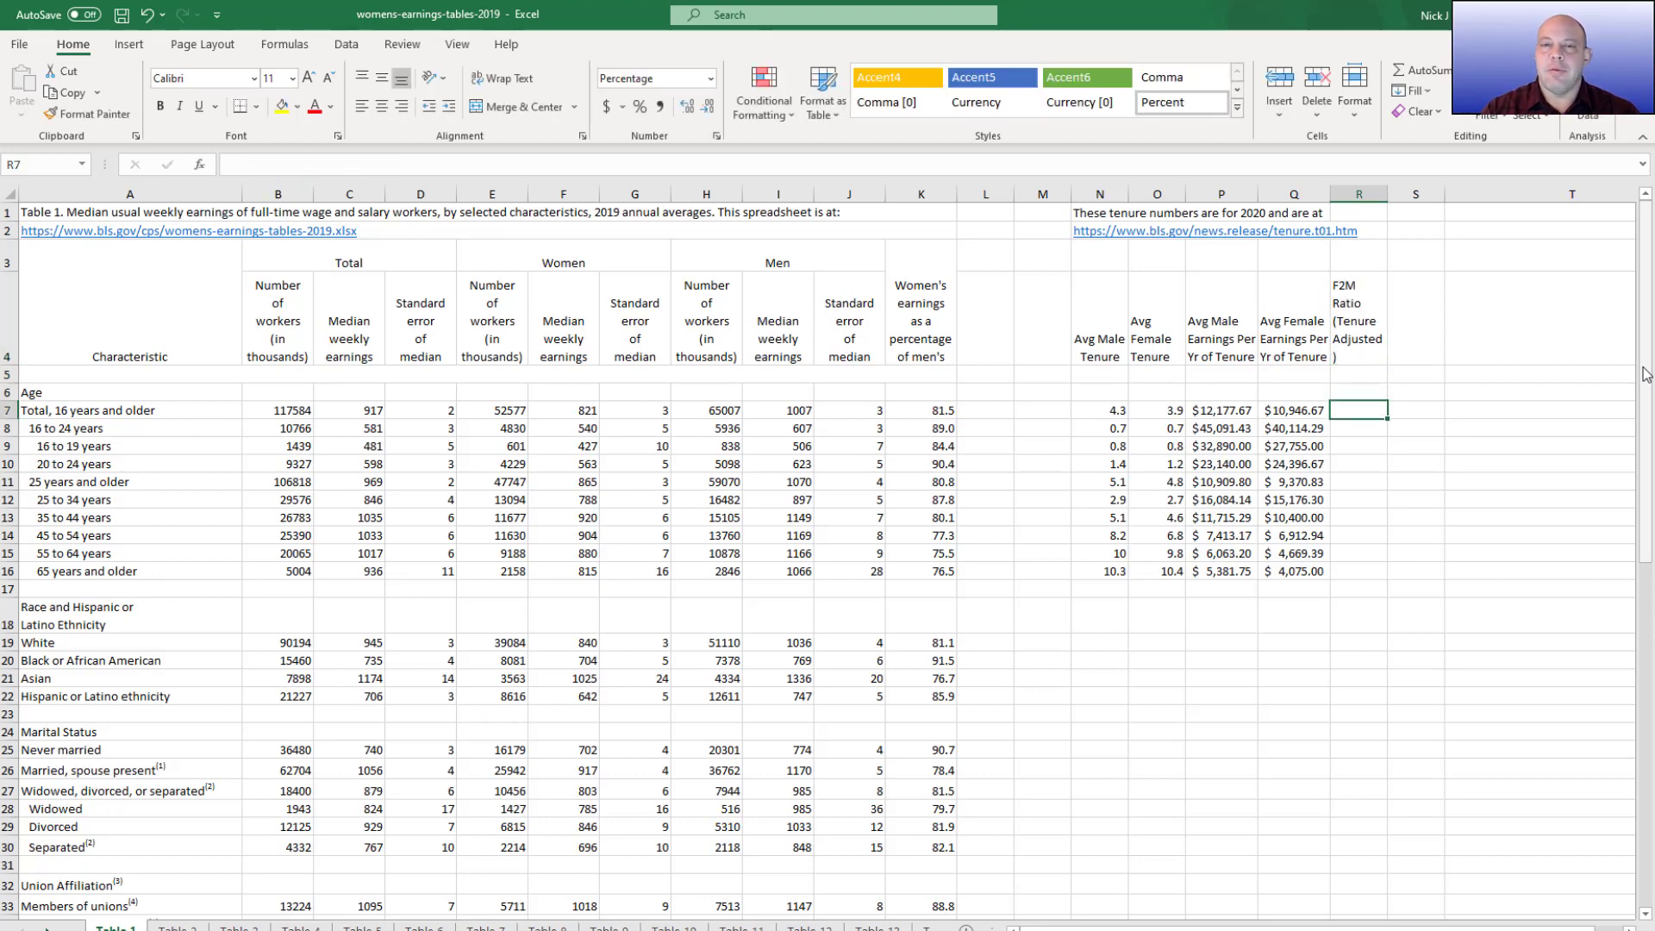
type("=")
key("Left")
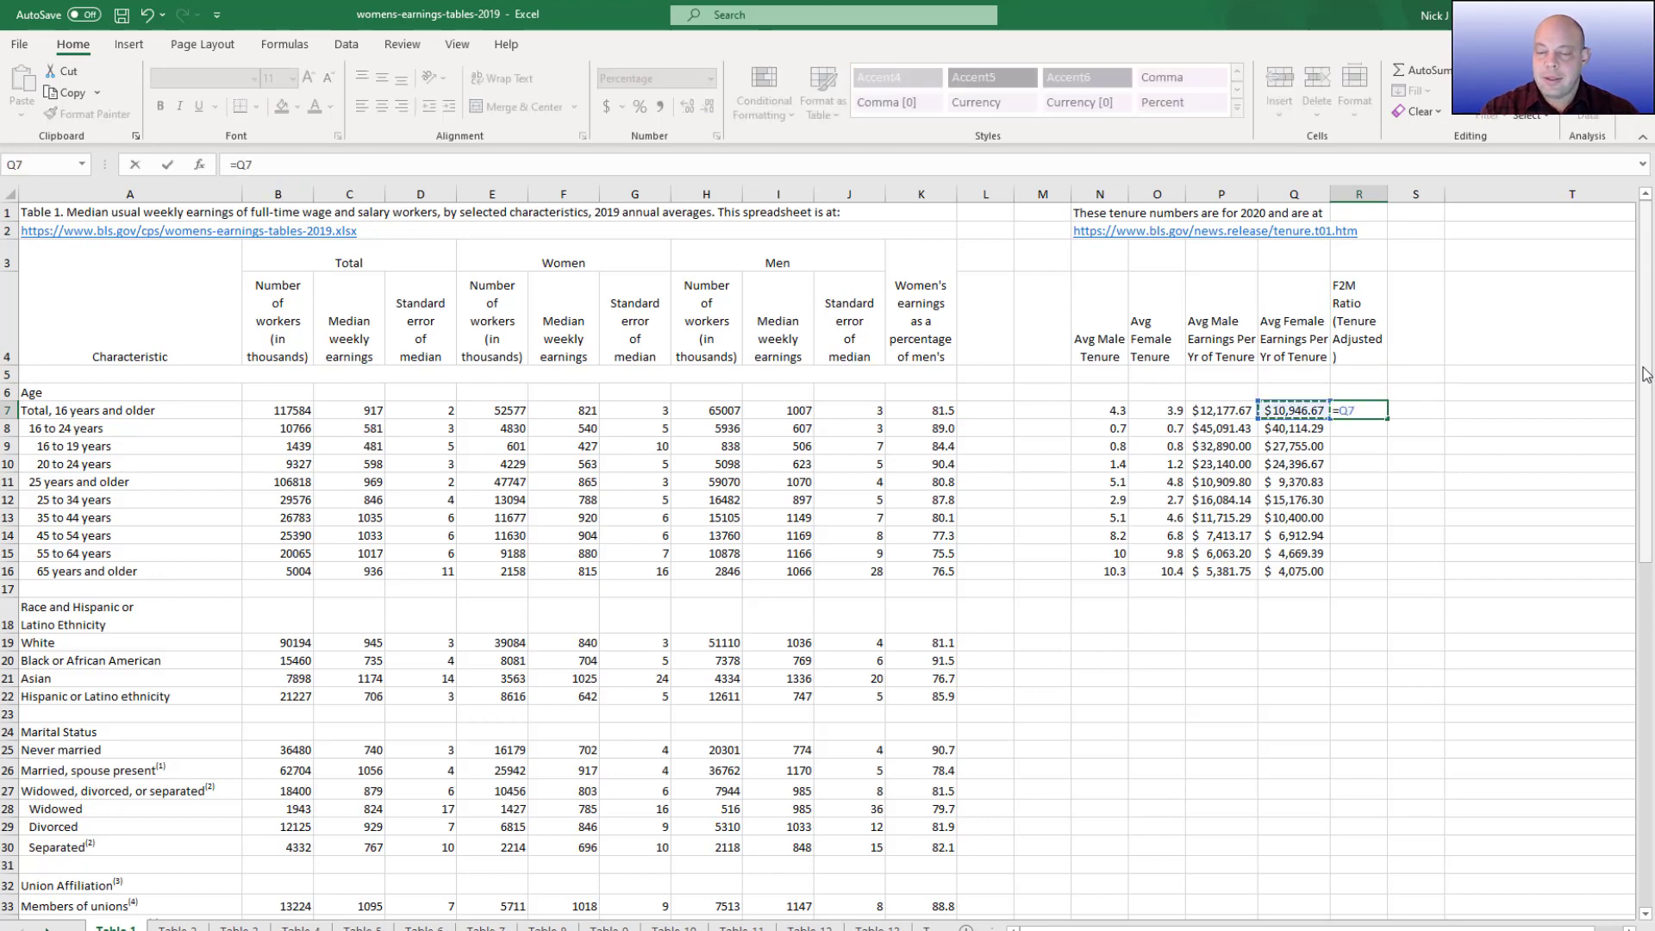
type("/")
key("Left")
key("Left")
key("ctrl+Return")
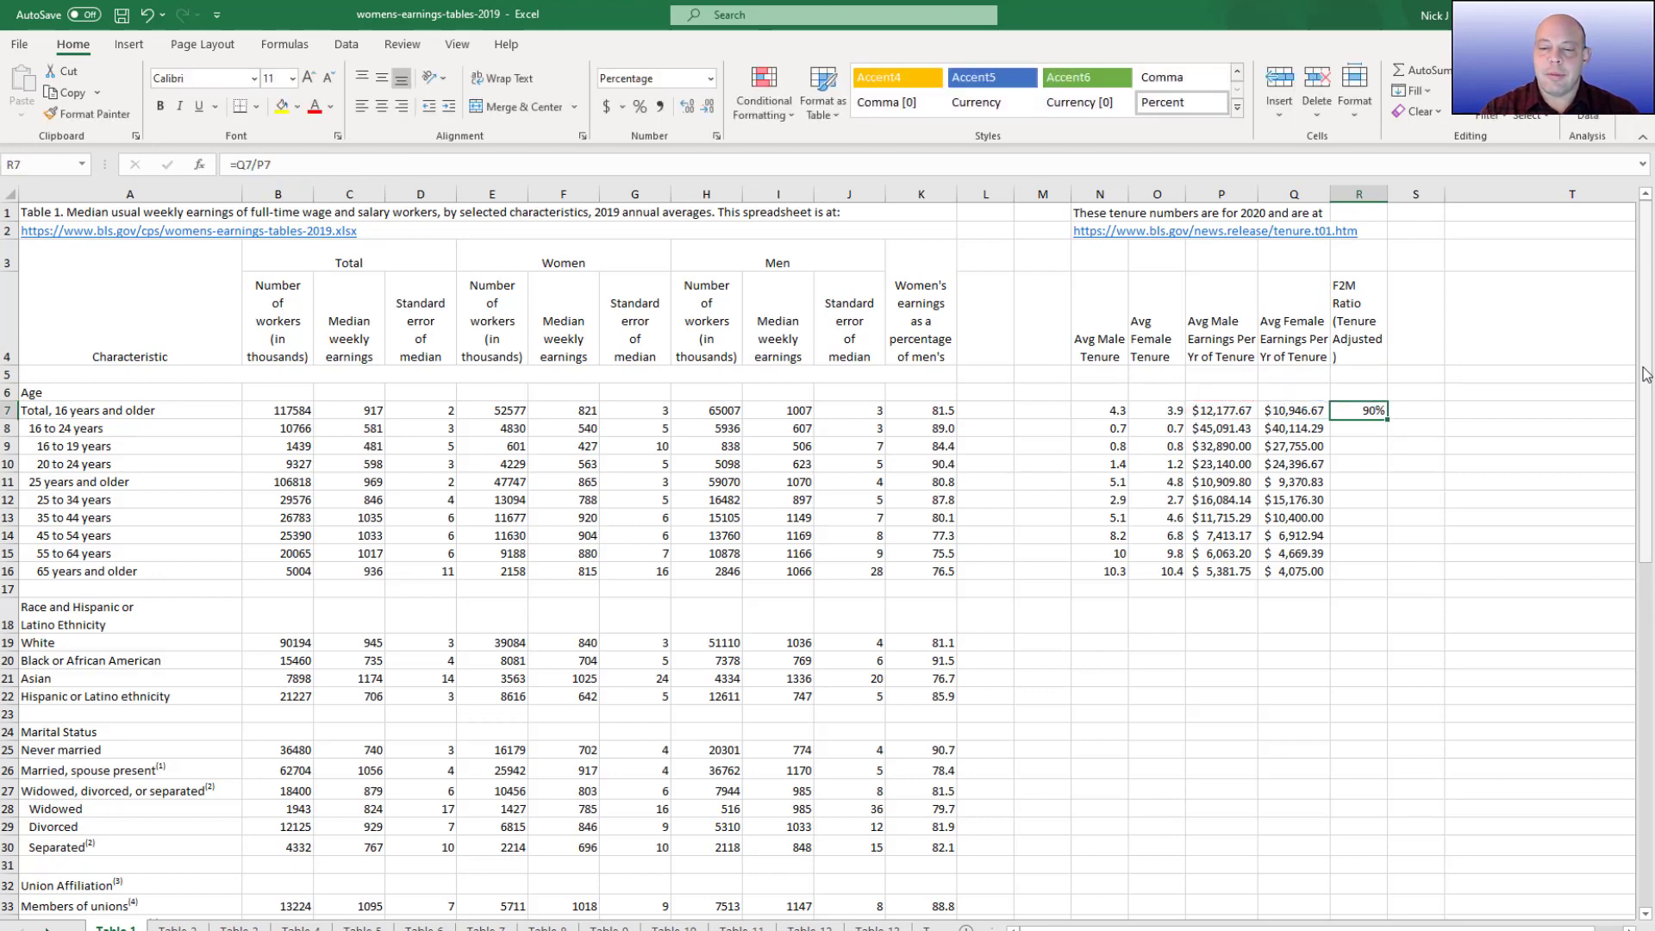
Copy the ratio formula from R7 down through R16 for all age groups
key("ctrl+c")
key("Left")
key("ctrl+Down")
key("Right")
key("ctrl+shift+Up")
key("ctrl+v")
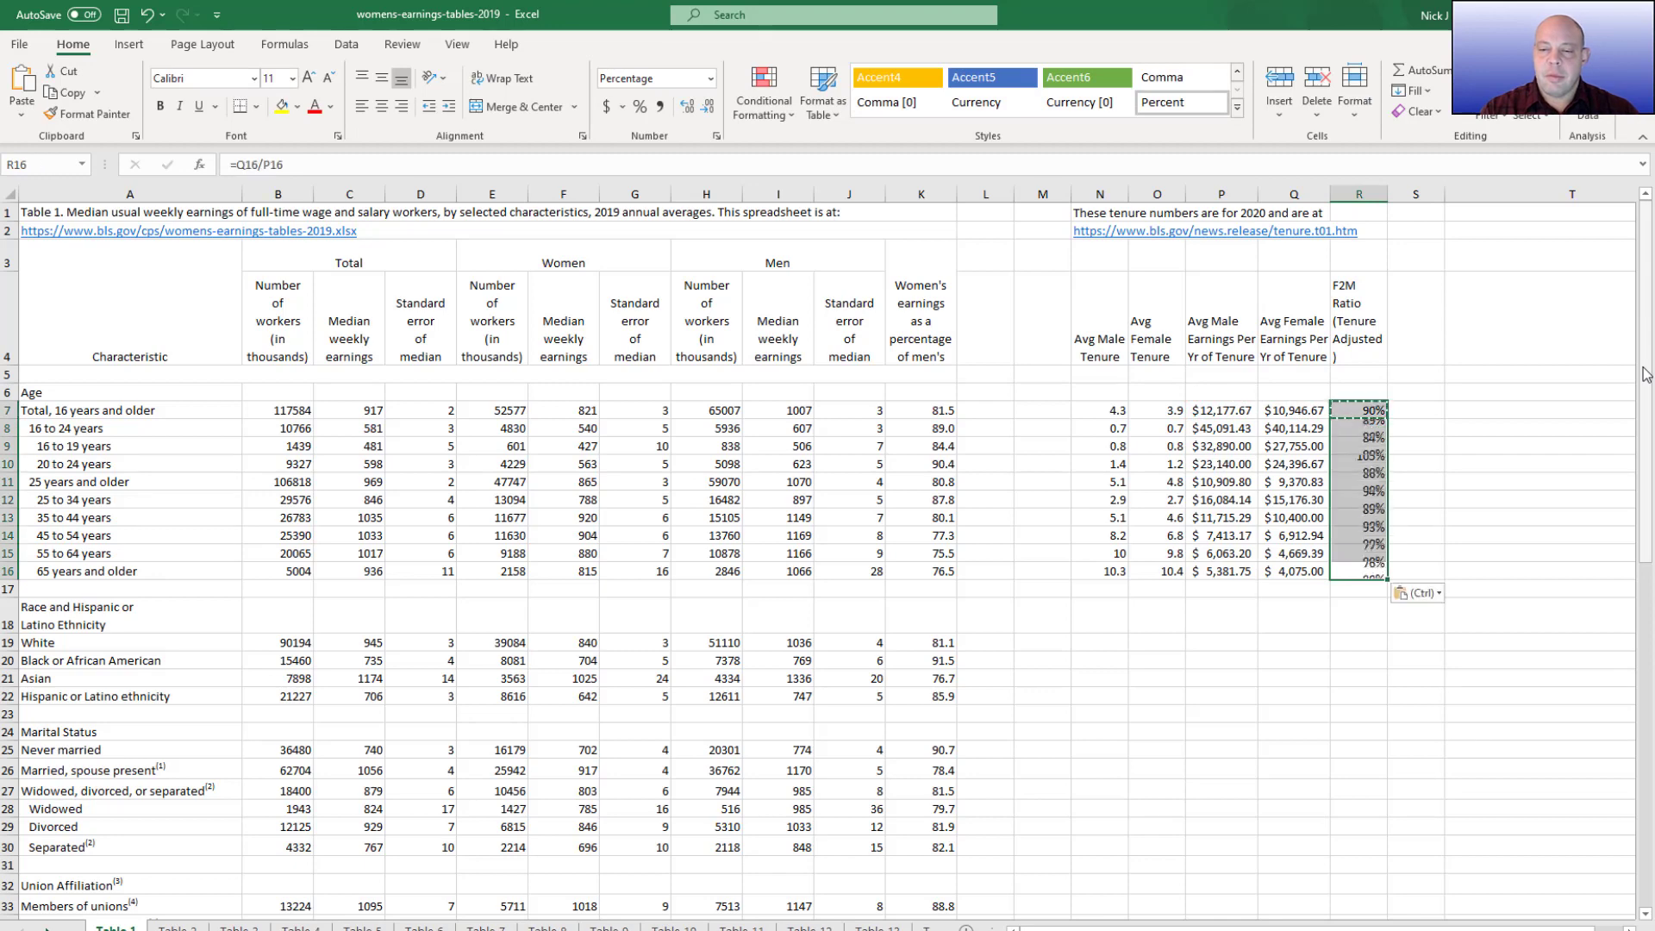
key("shift+Down")
key("shift+Down")
key("shift+Down")
key("shift+Down")
key("shift+Down")
key("shift+Down")
key("shift+Down")
key("shift+Down")
key("shift+Down")
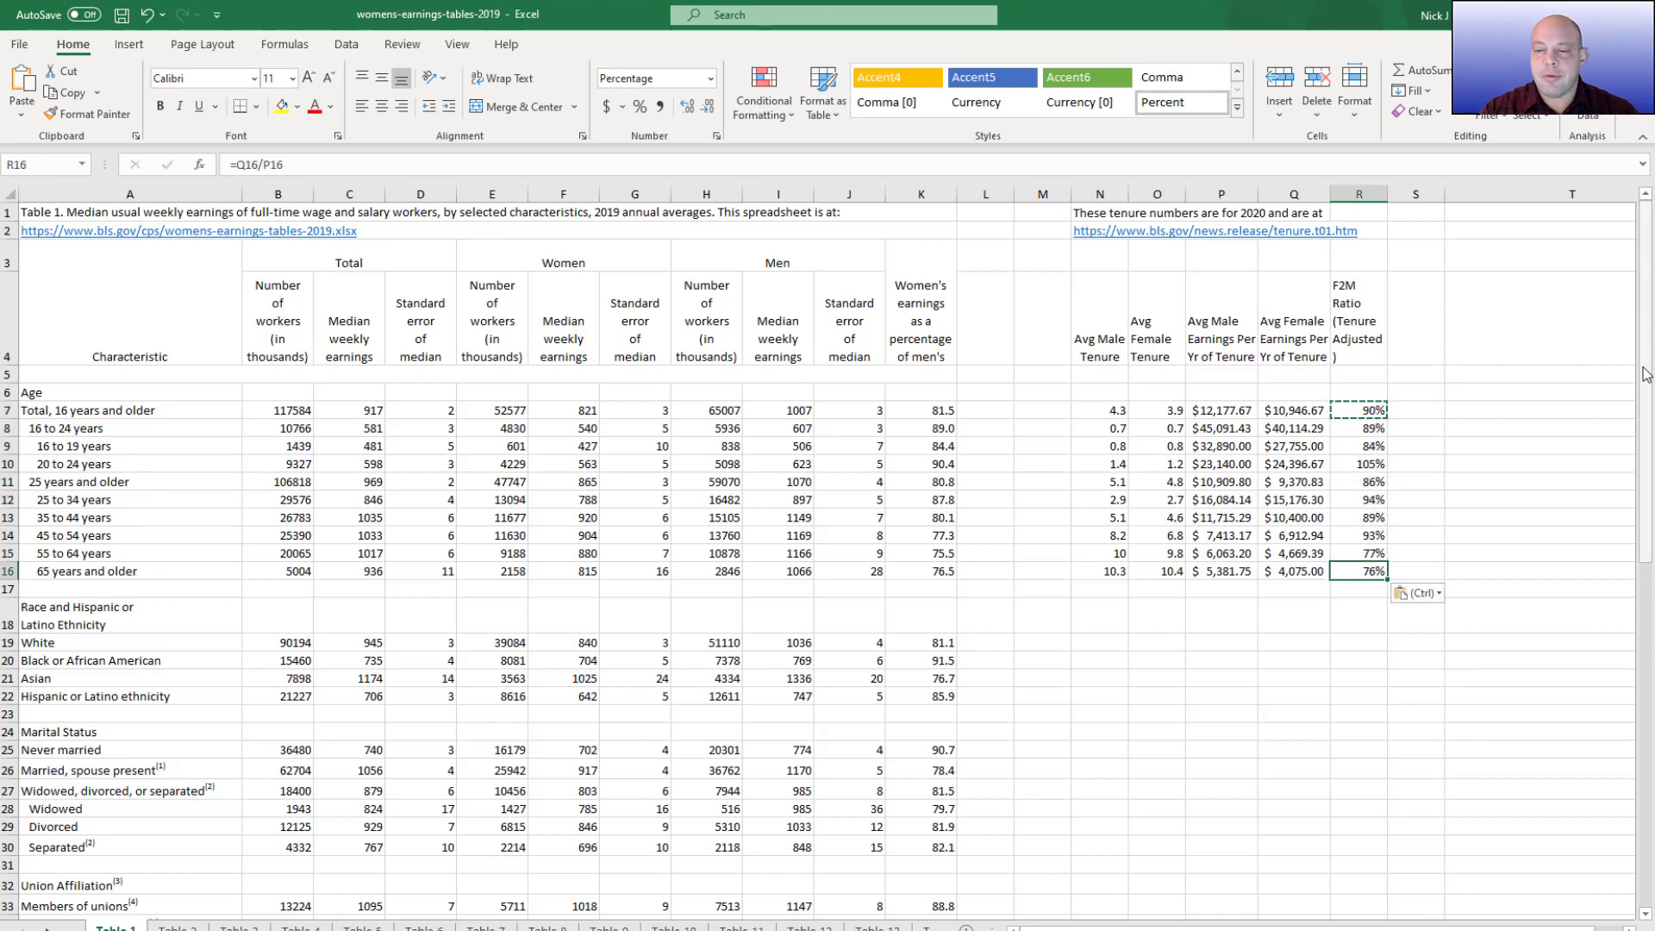
Examine the tenure-adjusted ratios in column R from the oldest age group up to the 20 to 24 years row
key("ctrl")
key("Up")
key("Up")
key("Escape")
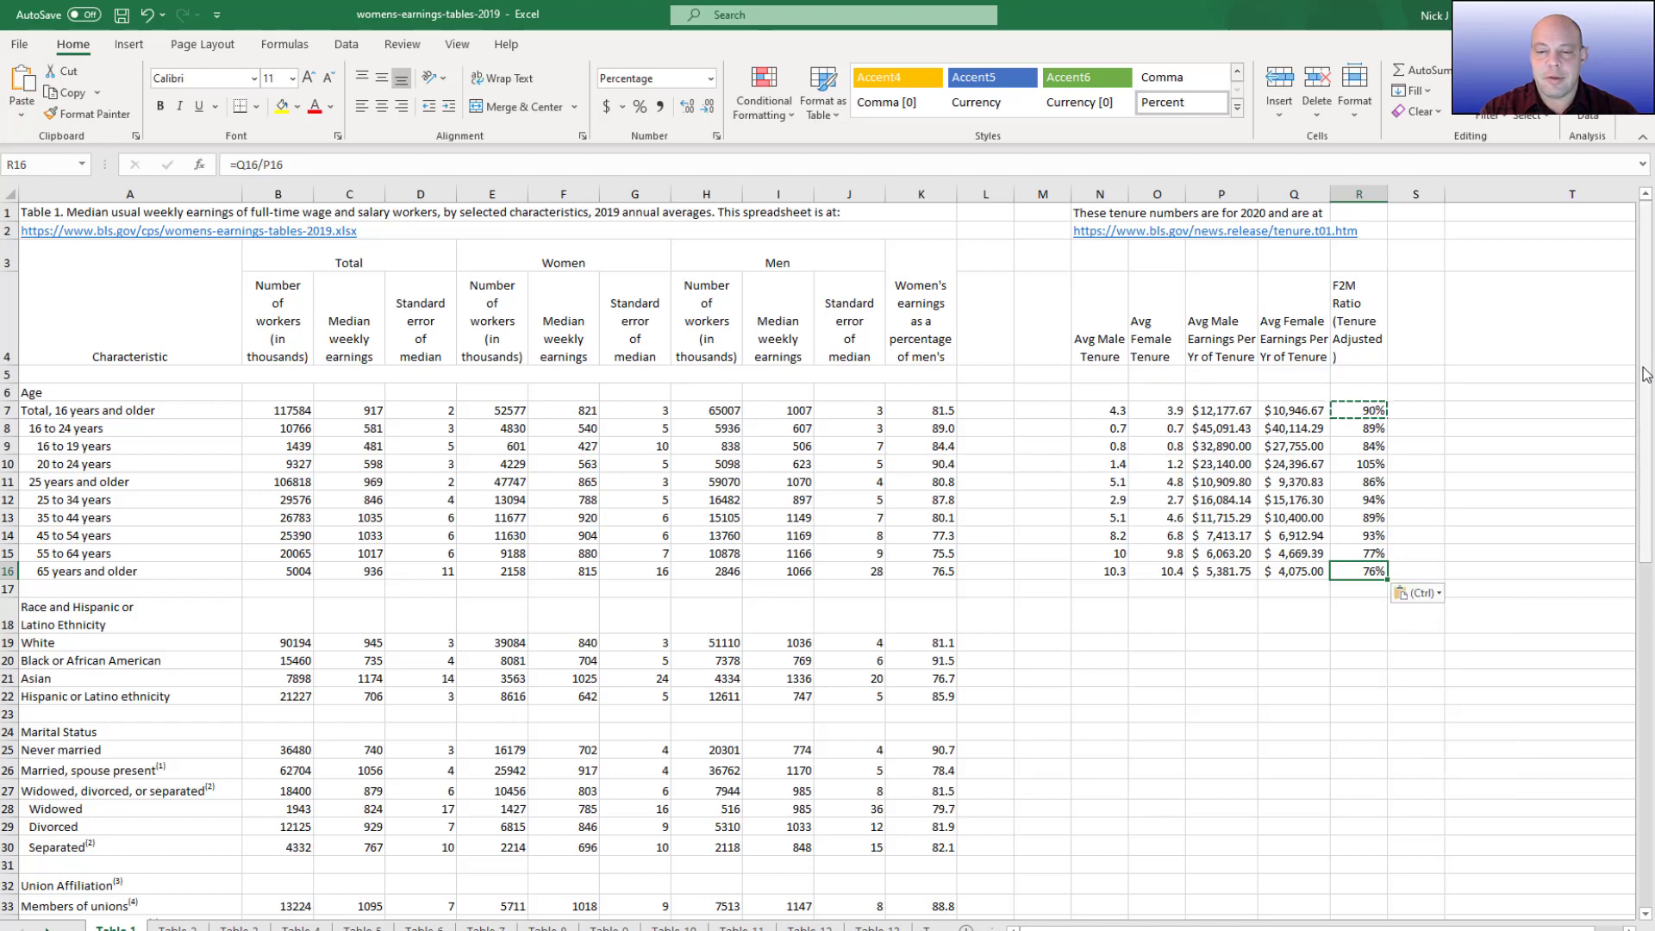
key("Up")
key("Up")
key("Up")
key("Up")
key("Up")
key("Up")
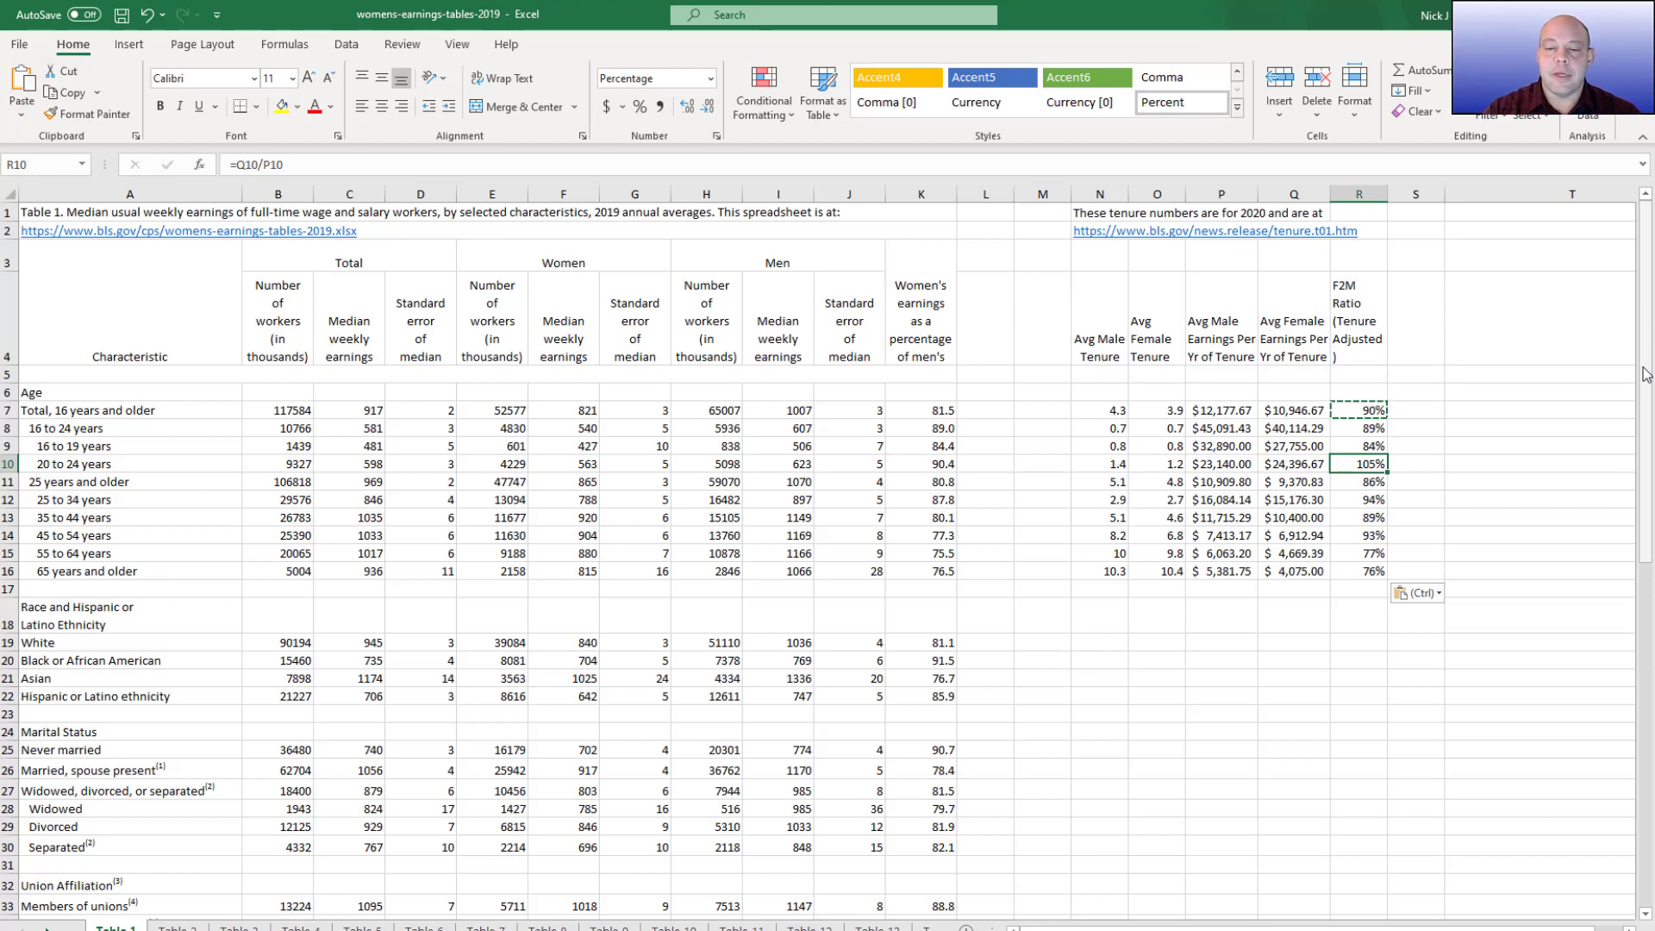
Add the header "Weighting" in cell M4 and widen column M so the word fits on one line
key("Left")
key("Left")
key("Left")
key("Left")
key("Up")
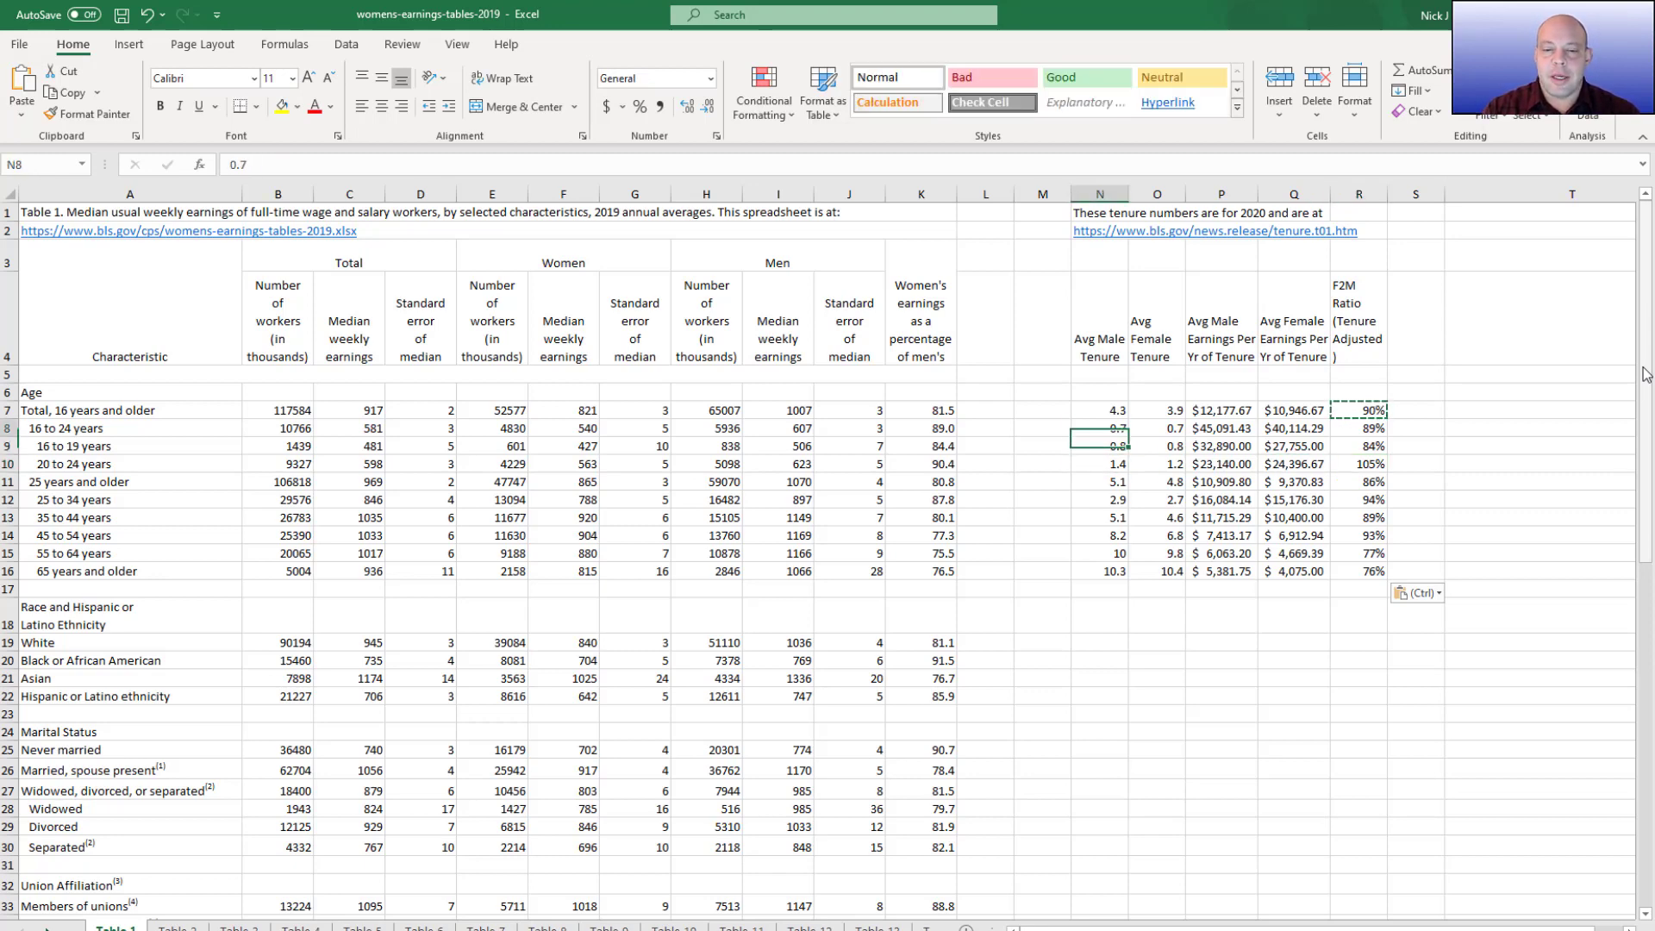
key("Up")
key("Up")
key("Left")
key("Up")
key("Up")
key("Up")
type("We")
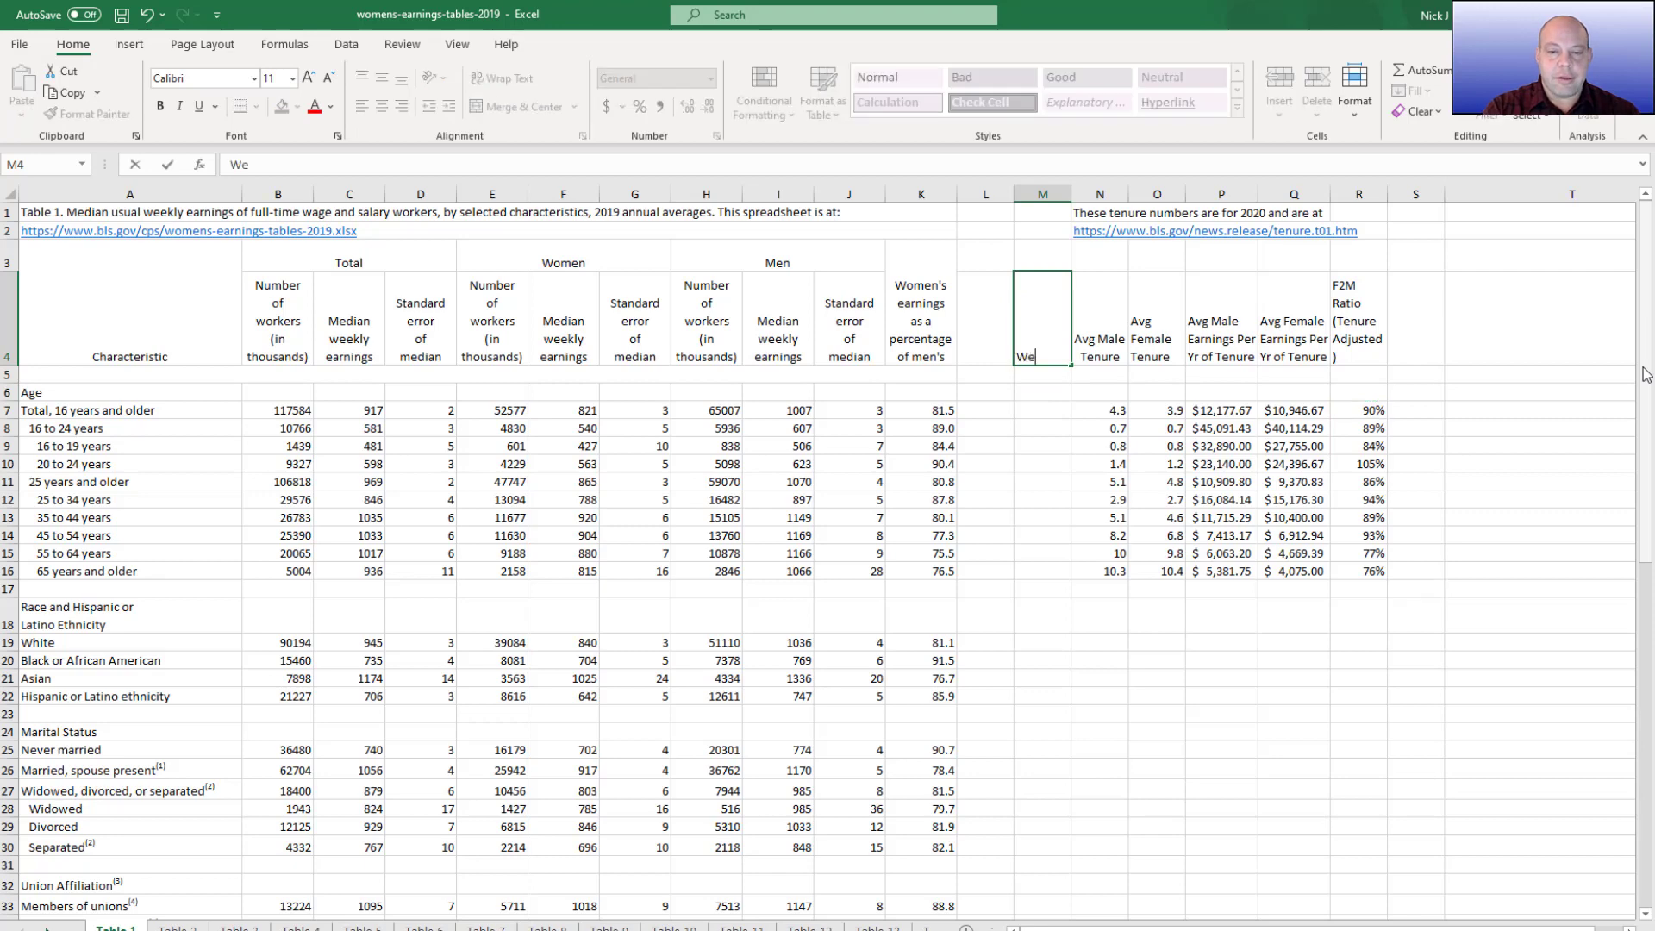
type("ighting")
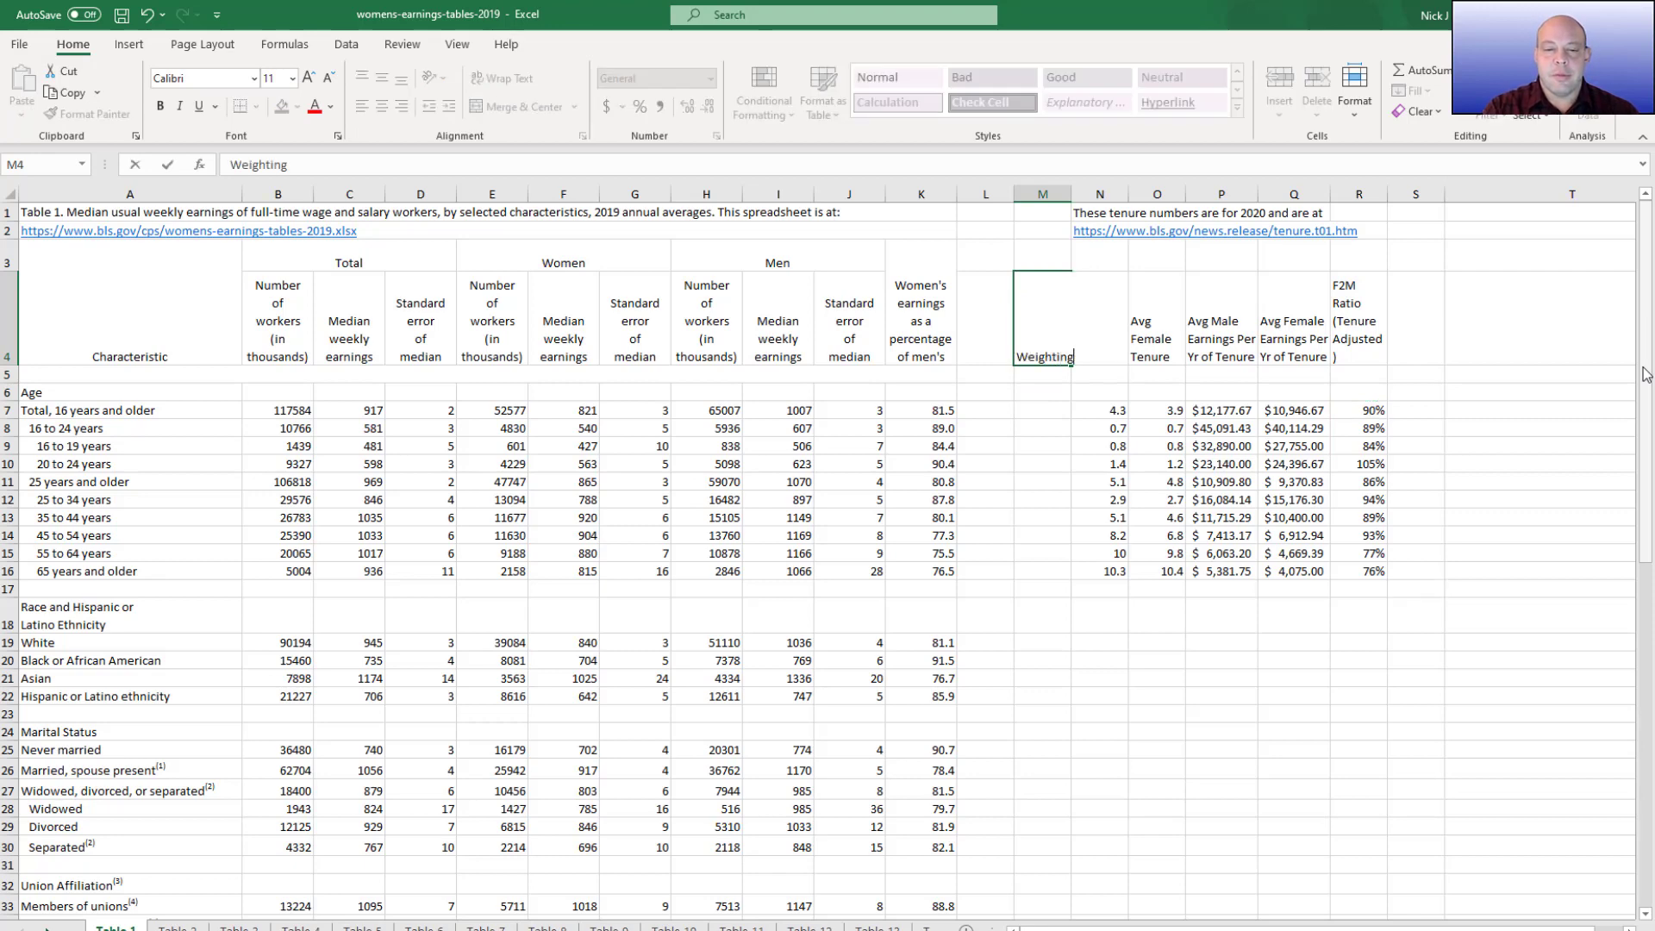
key("Return")
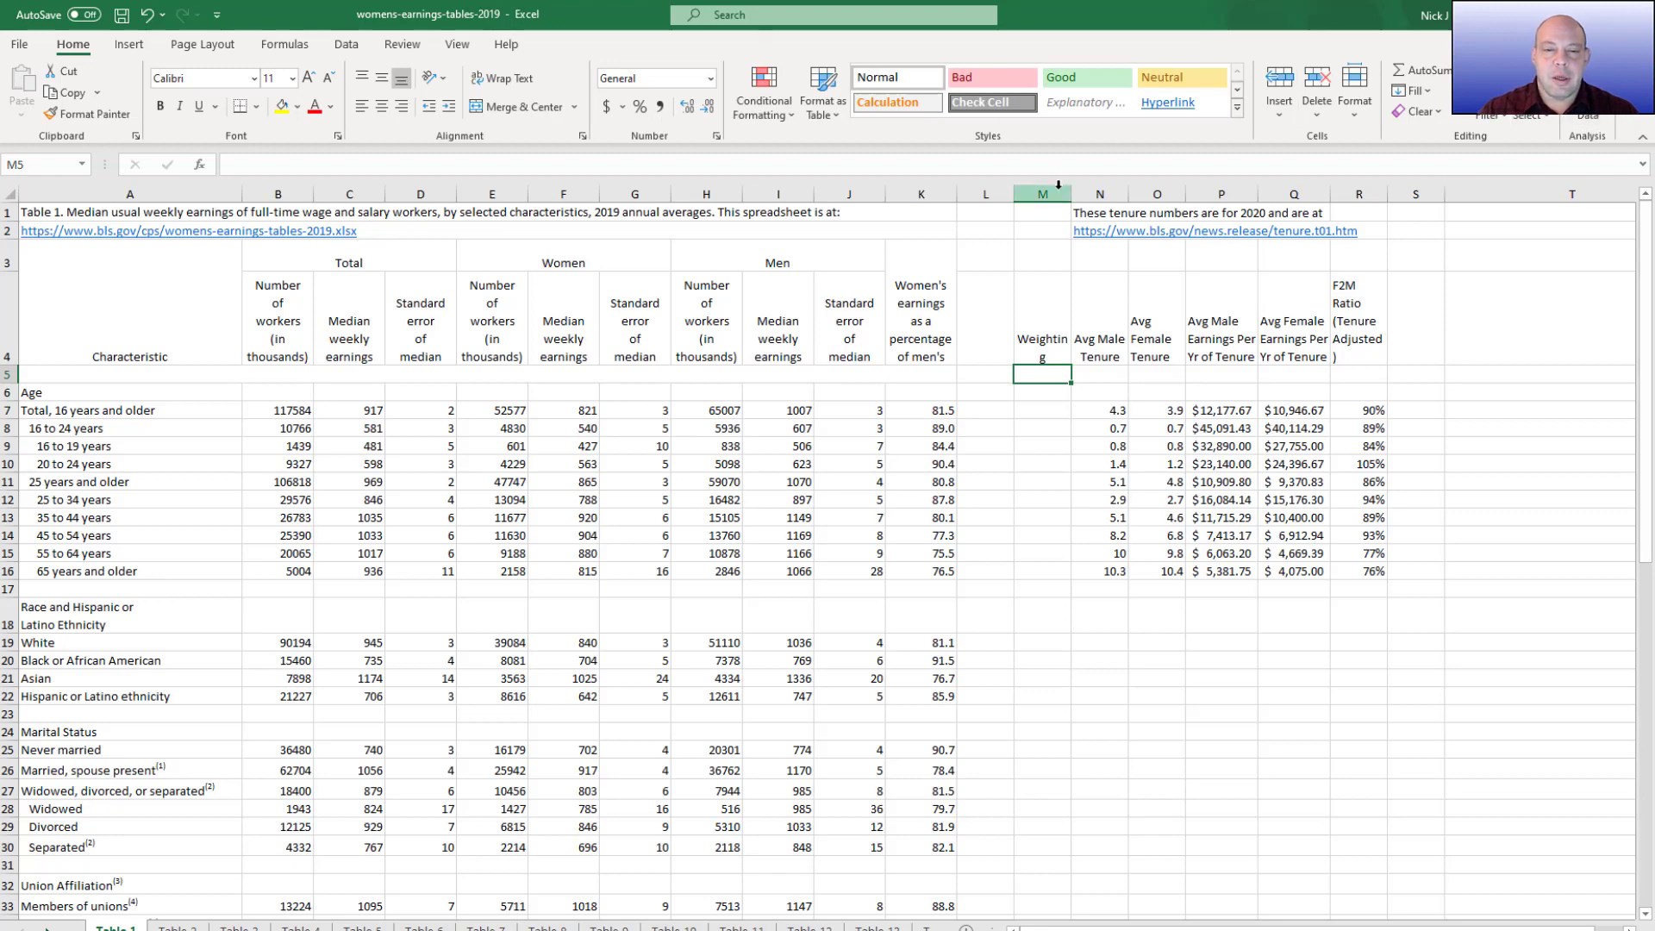
left_click_drag(1066, 190, 1083, 190)
Examine the worker counts across row 7 for the total 16 years and older group
left_click(1060, 429)
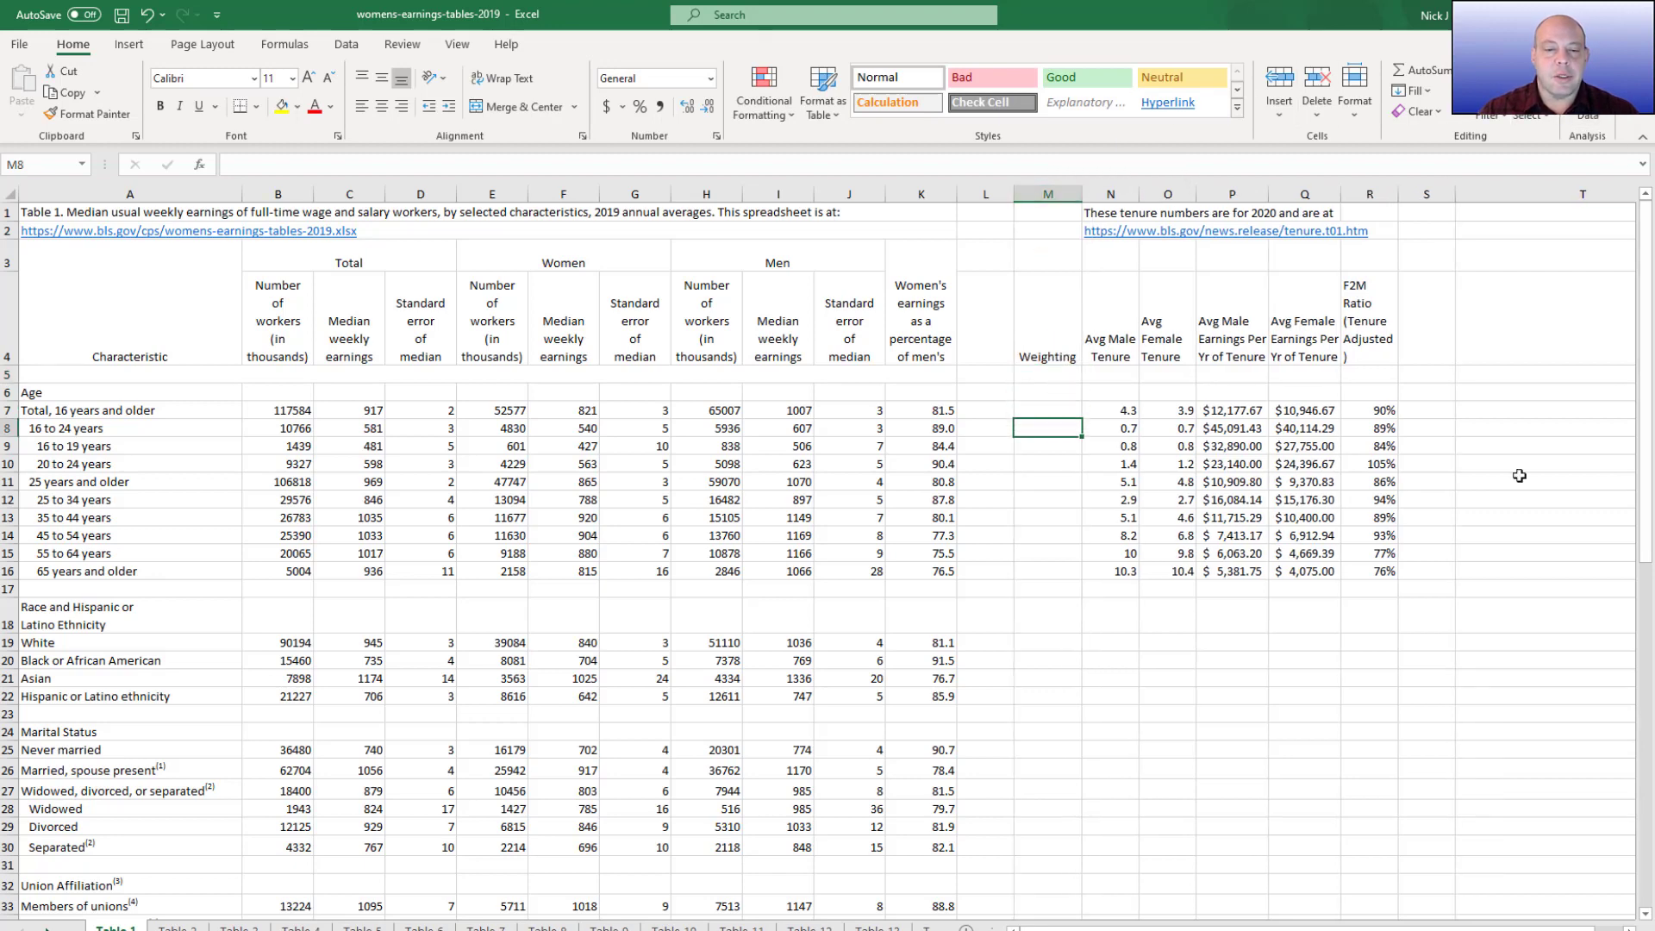
key("Up")
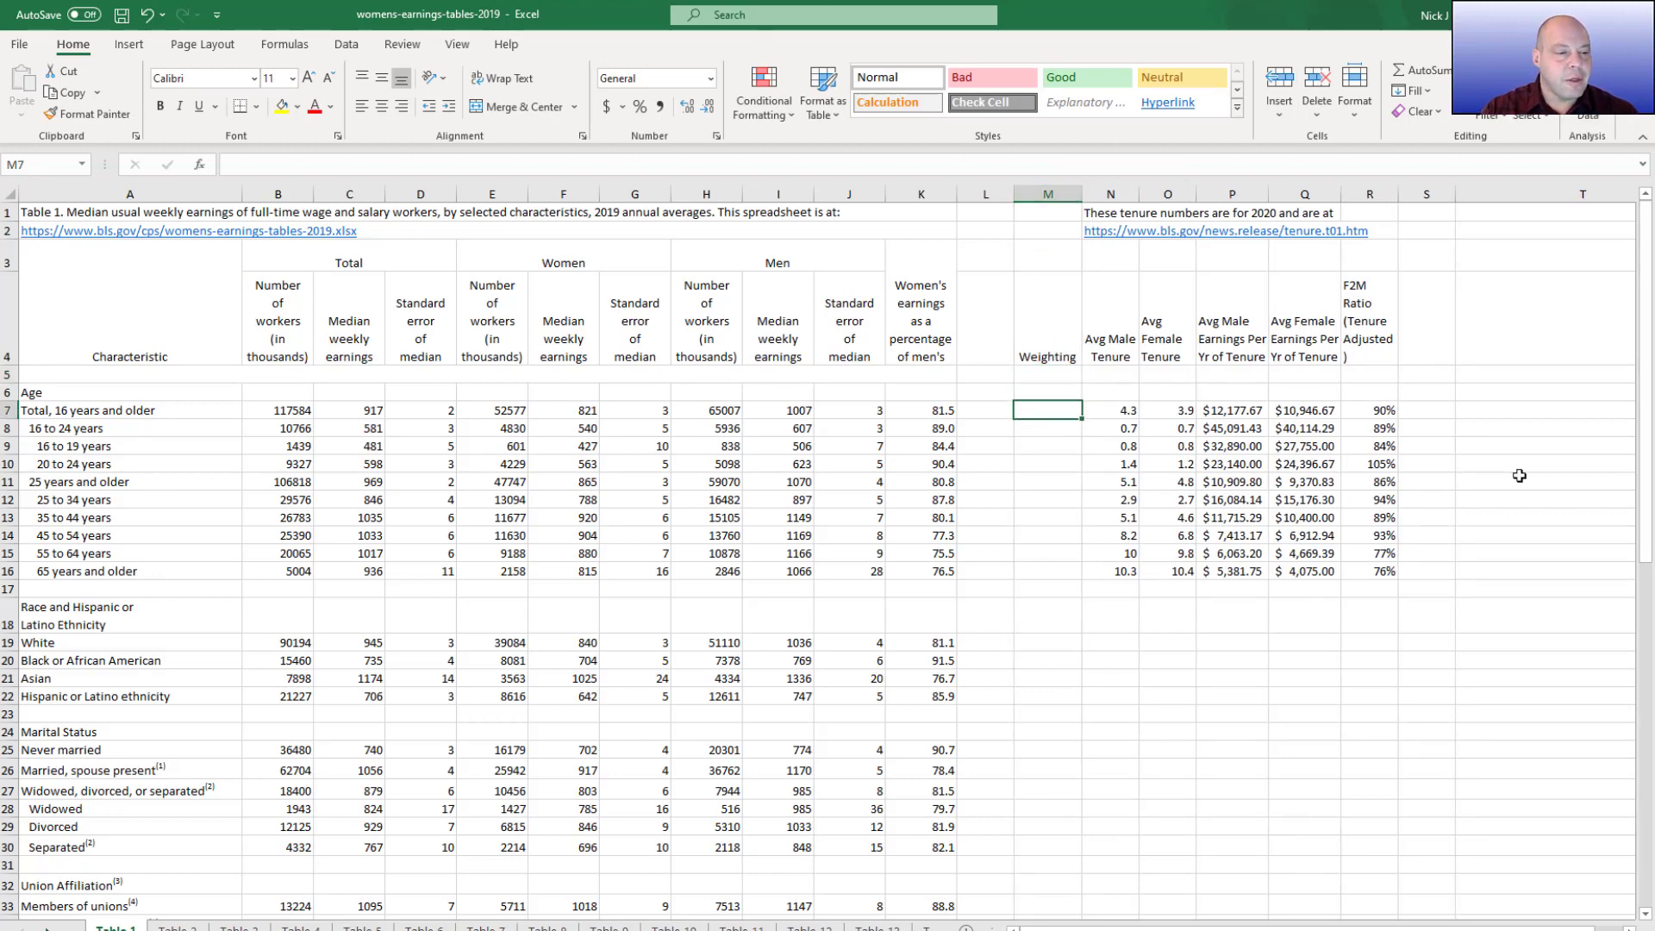
key("Left")
key("Left")
key("Left")
key("Left")
key("Left")
key("Left")
key("Left")
key("Left")
key("Left")
key("Left")
key("Left")
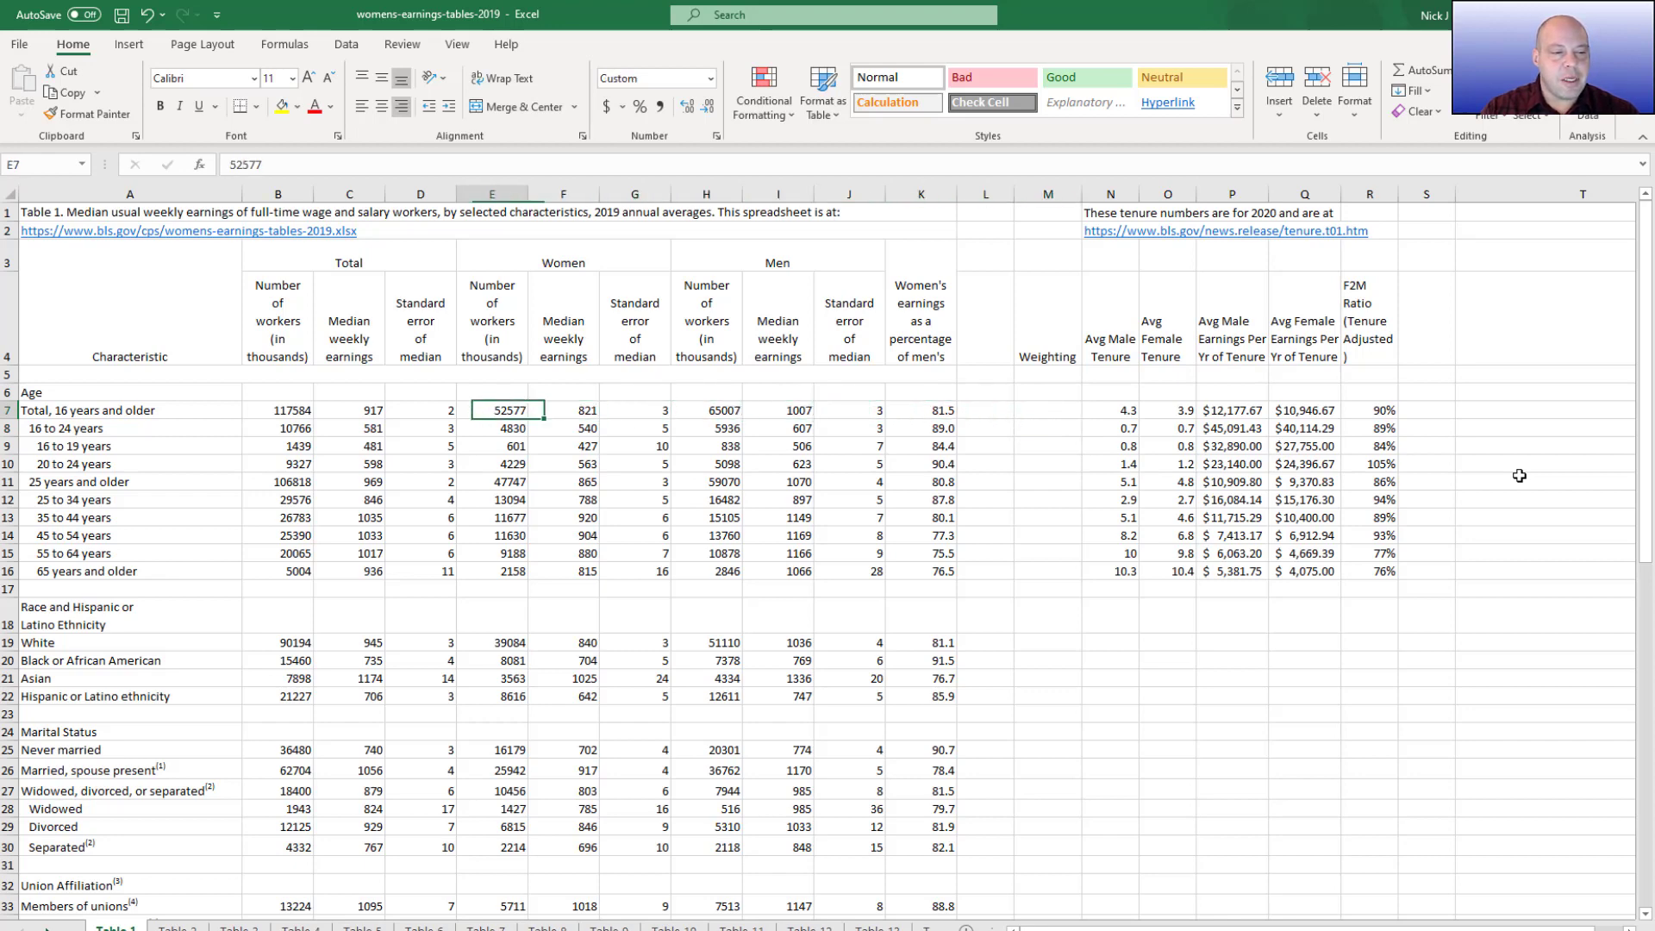
key("Right")
key("Right")
key("Right")
key("Right")
key("Right")
key("Right")
key("Right")
key("Right")
key("Right")
key("Right")
key("Right")
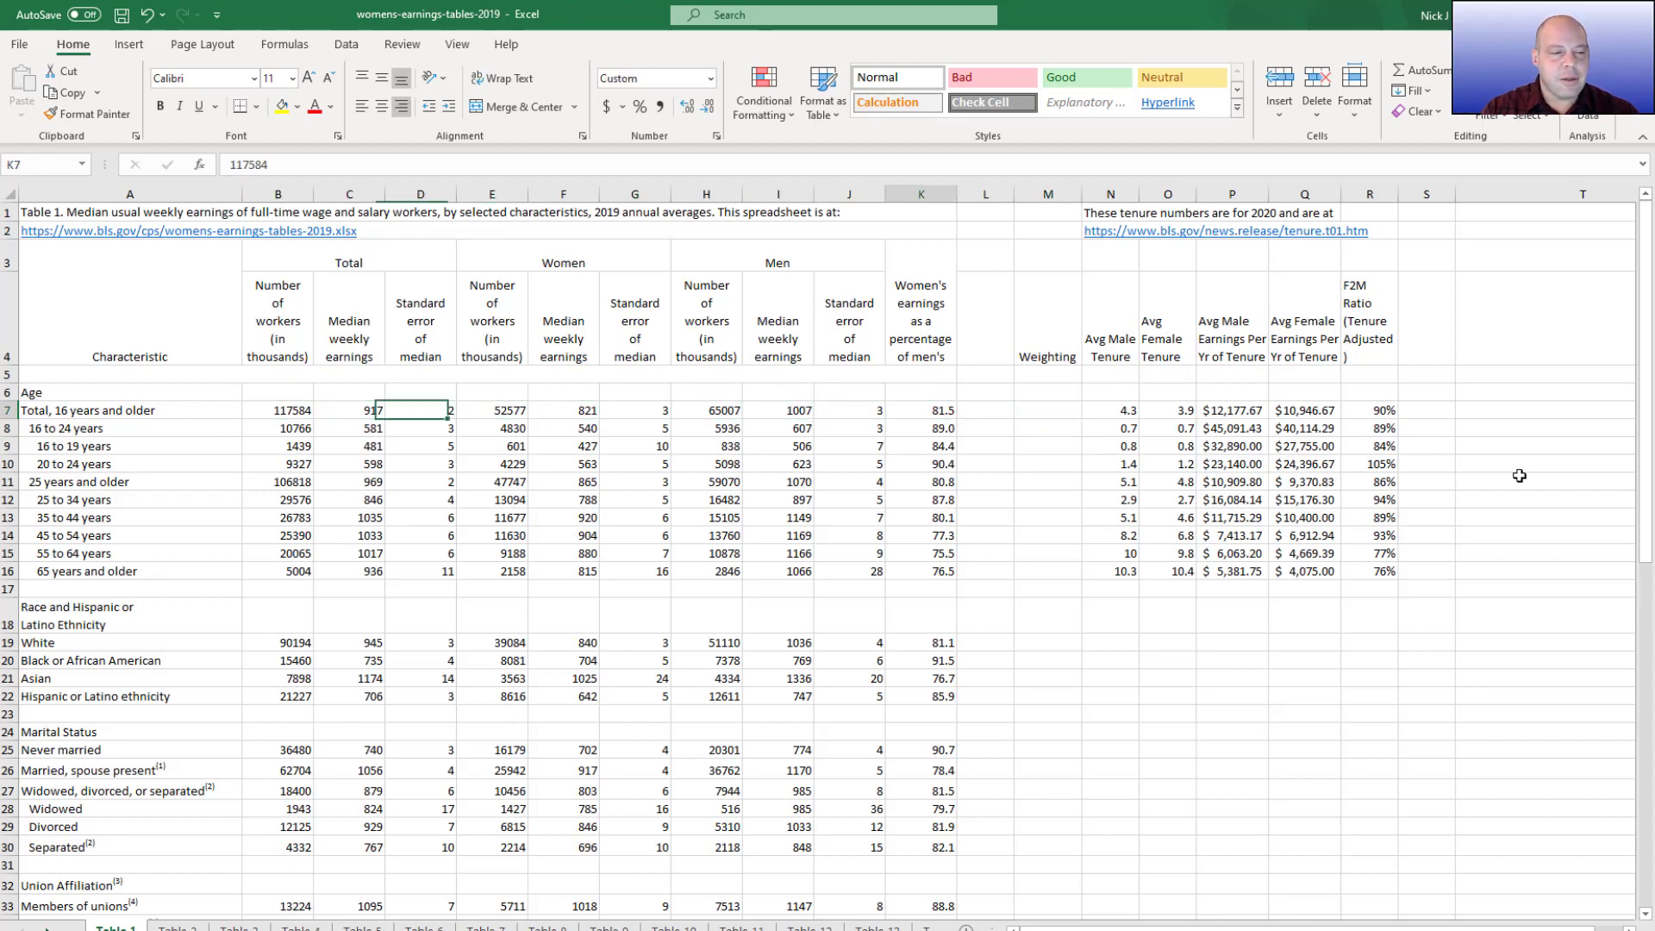
Enter the formula =B9/$B$7 in cell M9 as the 16 to 19 years weighting and format it as a percentage
key("Down")
key("Down")
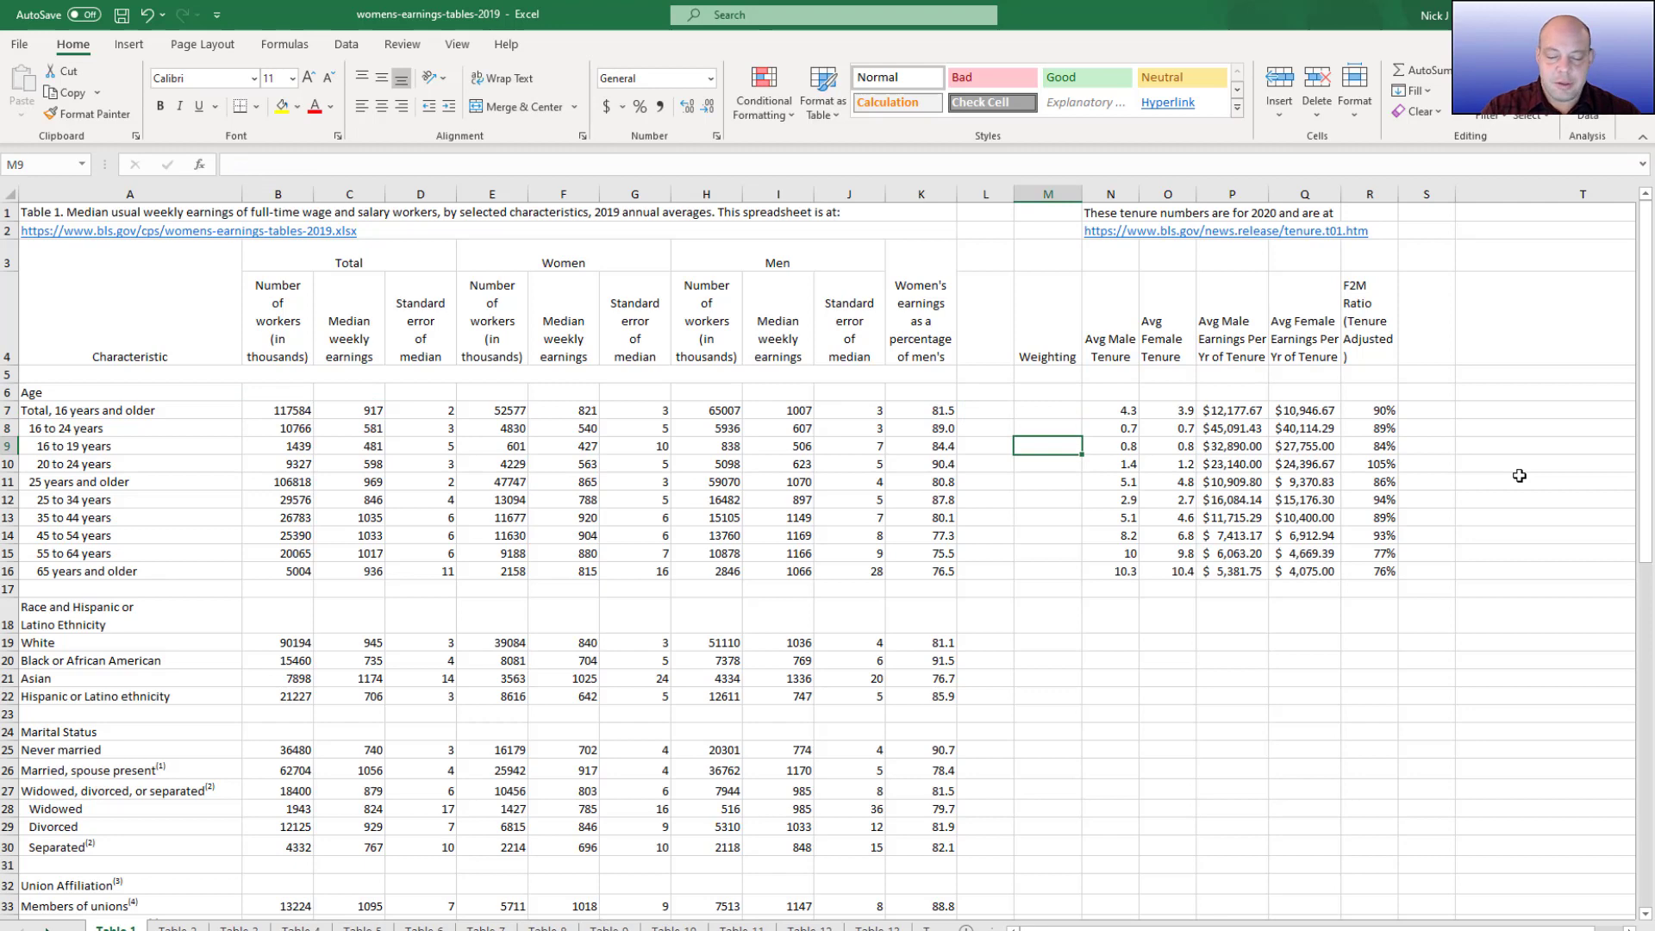
type("=")
key("Left")
key("Left")
key("Left")
key("Left")
key("Left")
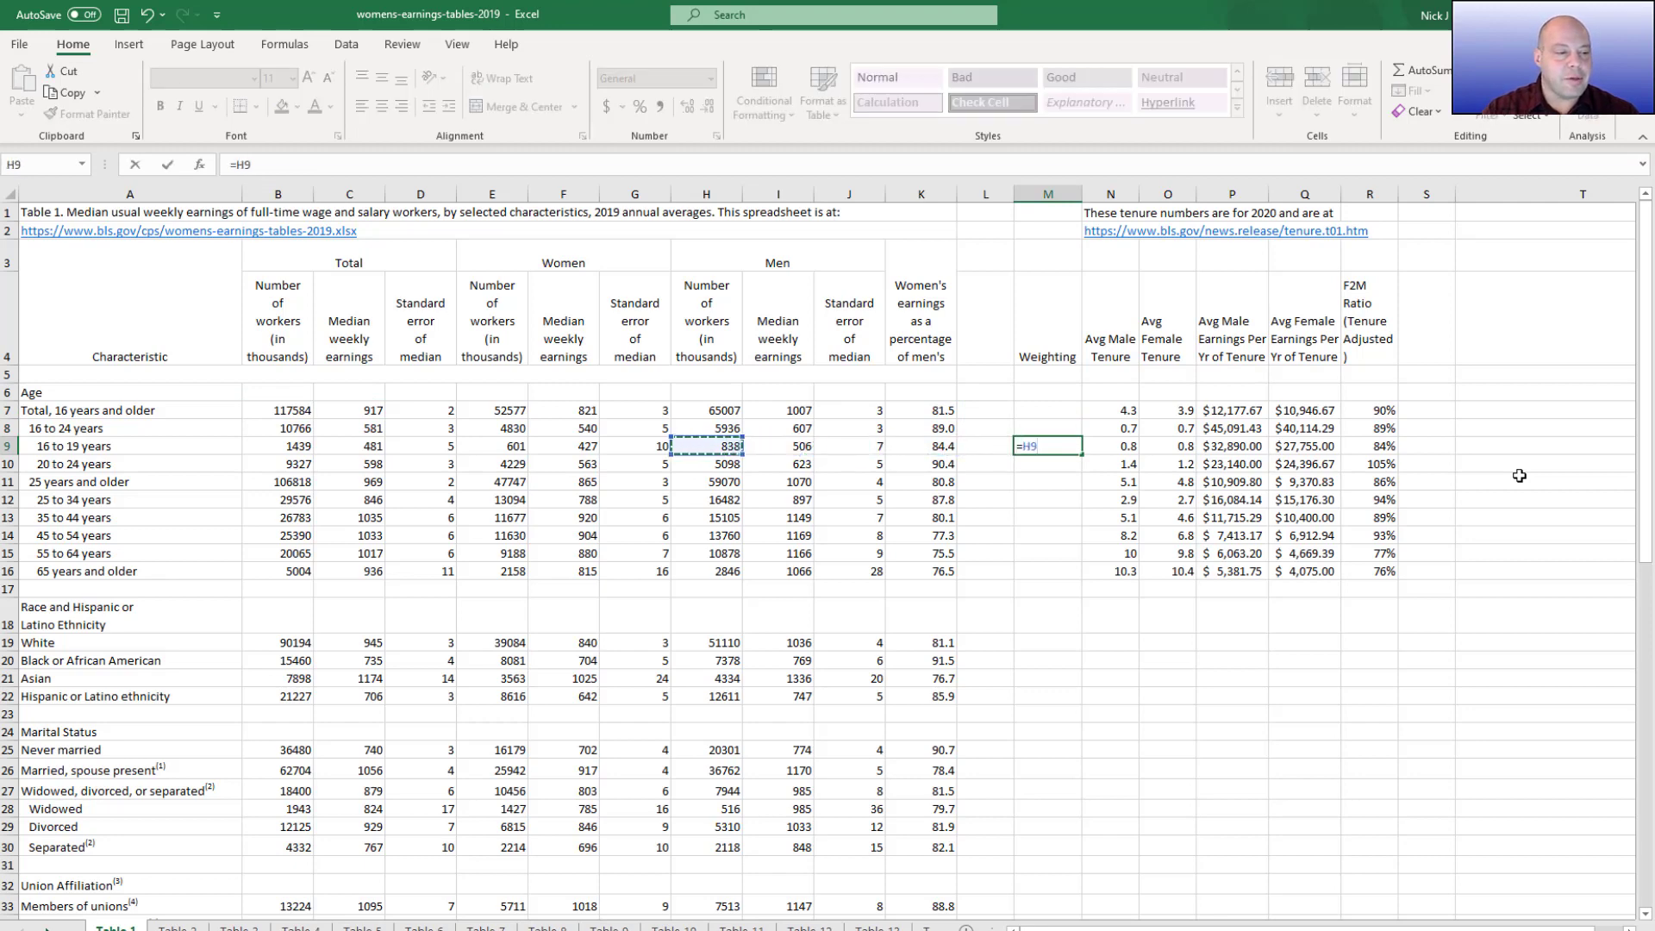
key("Left")
key("Left")
key("Left")
key("Left")
key("Left")
key("Left")
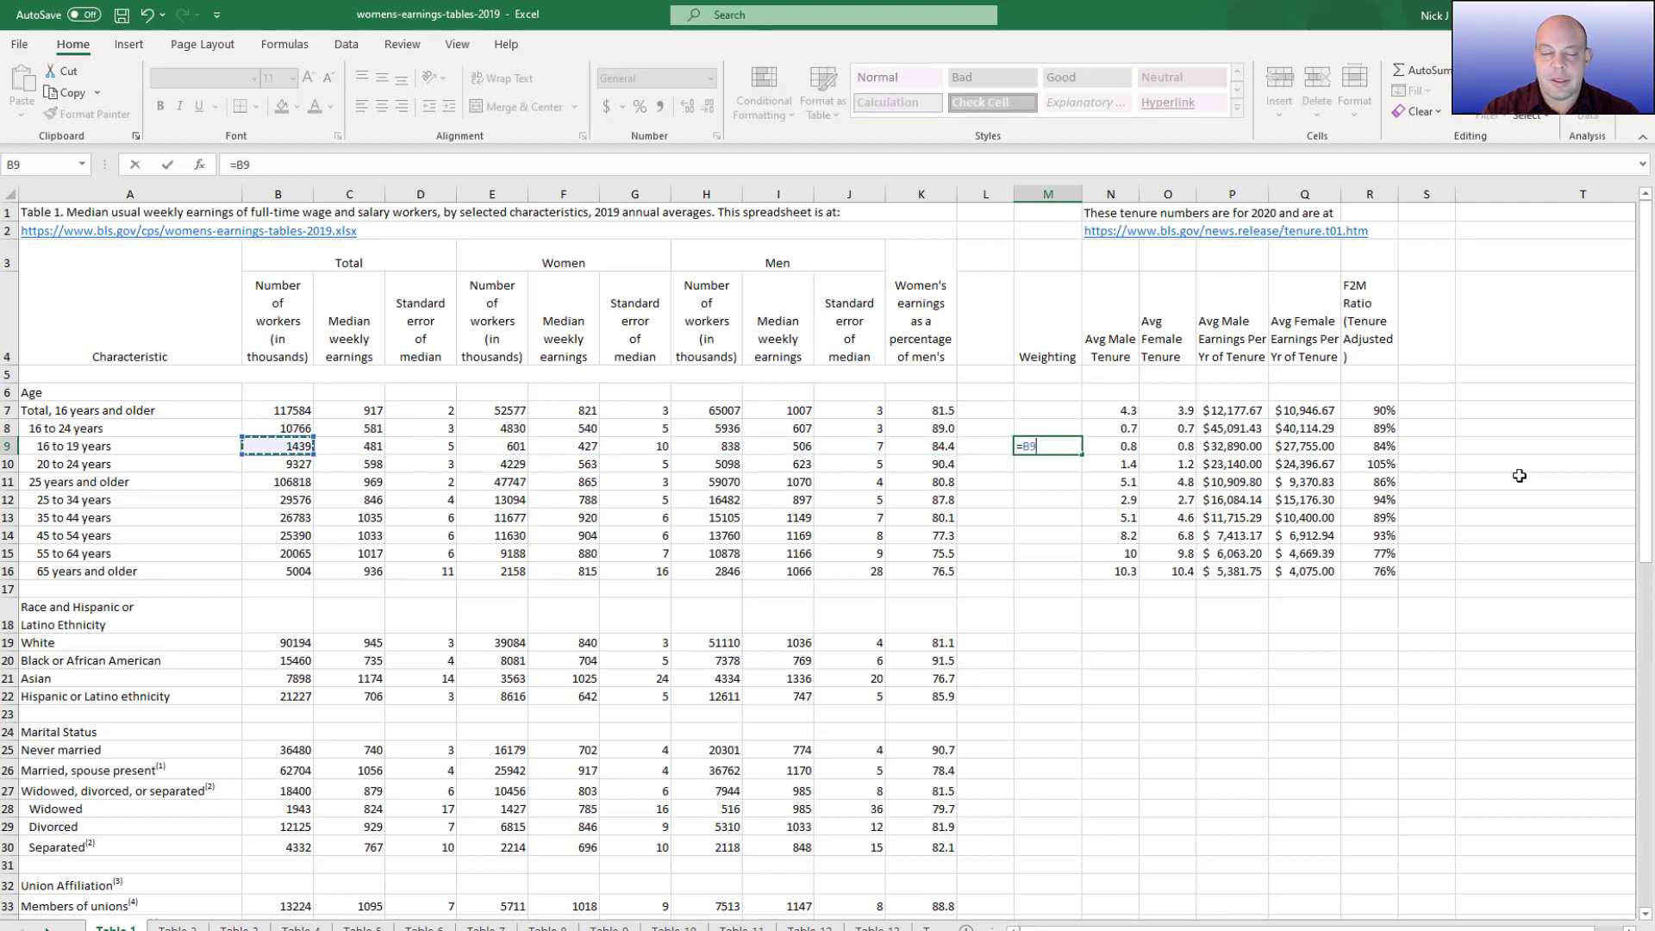
type("/")
key("Left")
key("Left")
key("Left")
key("Left")
key("Left")
key("Left")
key("Left")
key("Left")
key("Left")
key("Left")
key("Left")
key("Left")
key("Up")
key("Up")
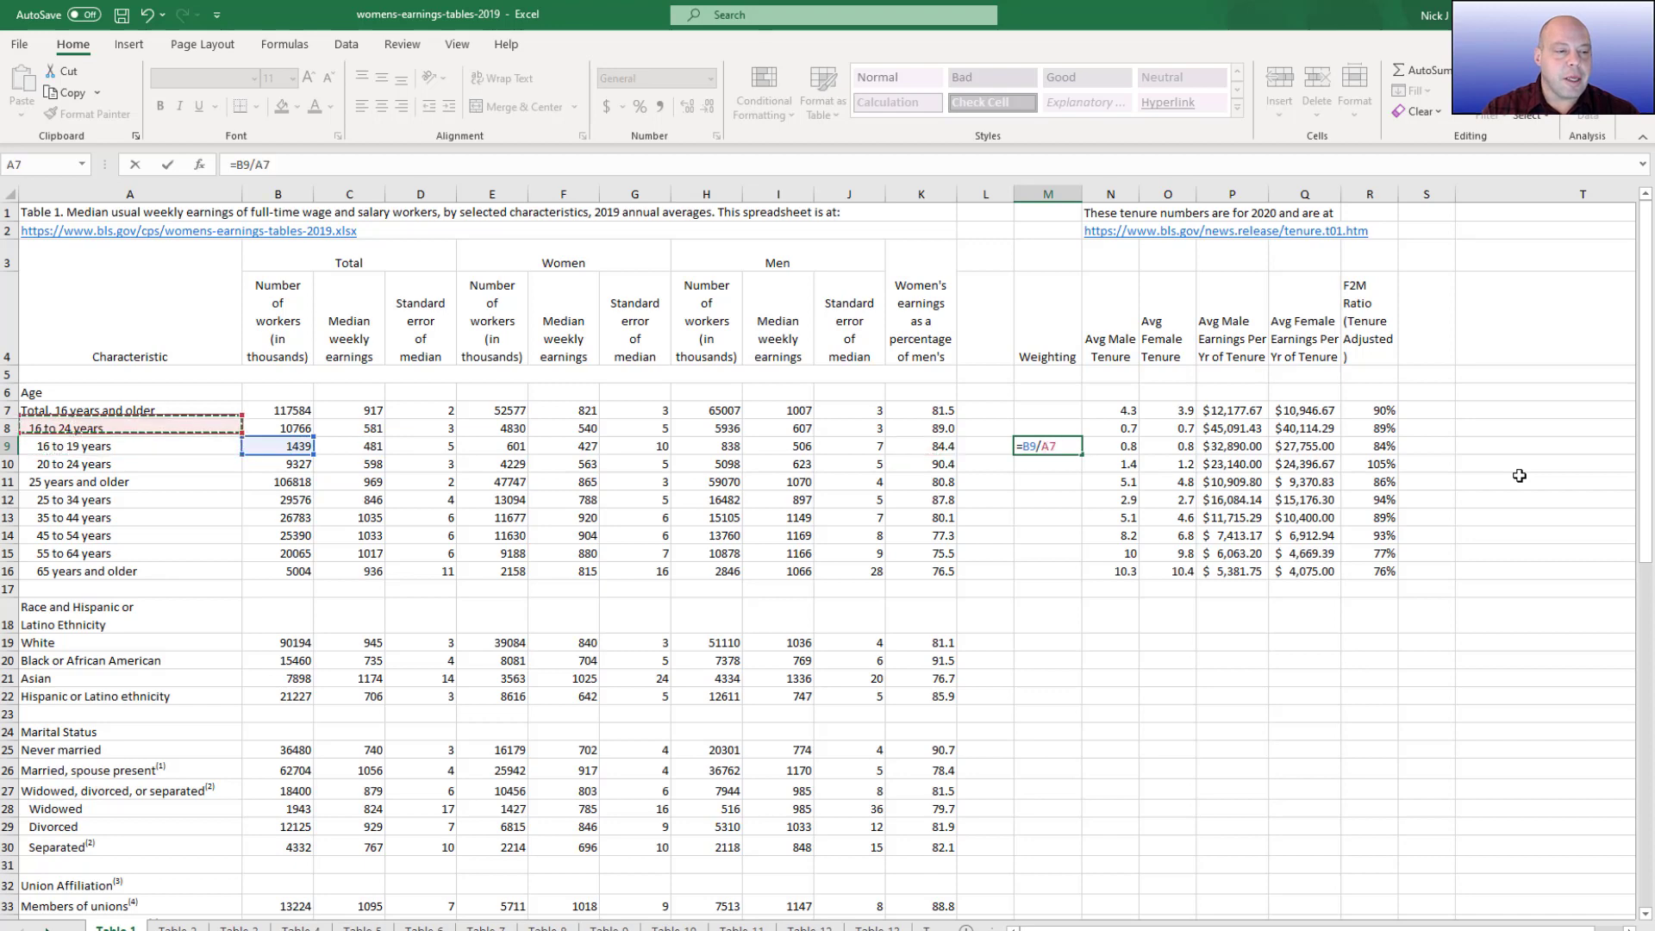
key("Right")
key("F4")
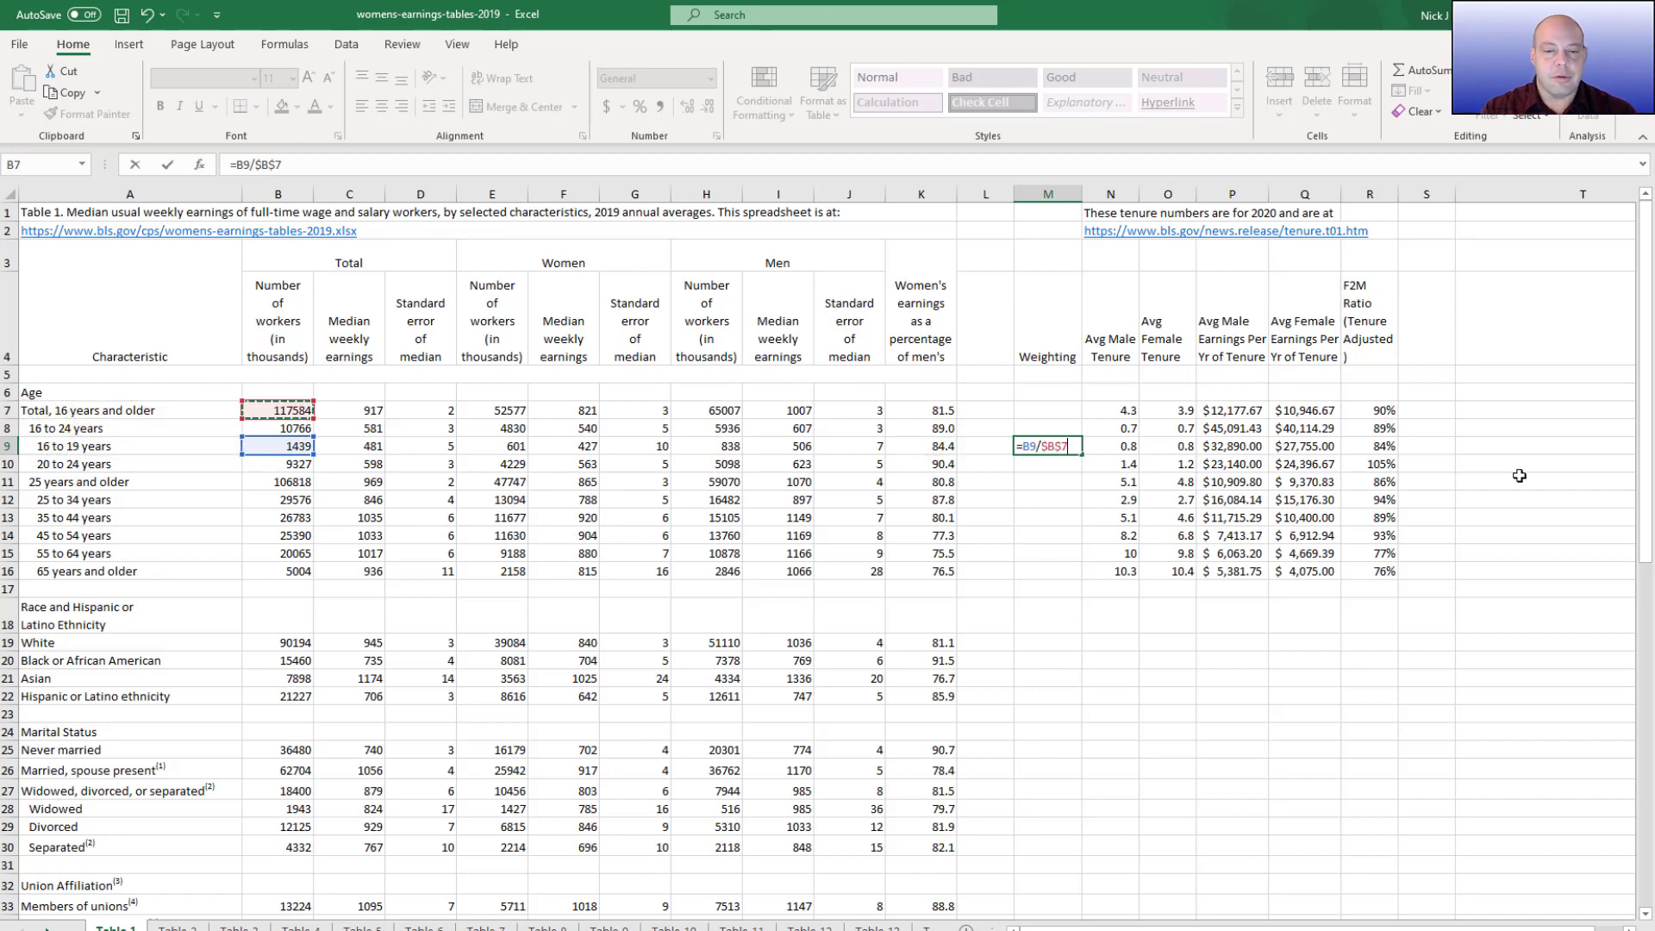
key("ctrl+Return")
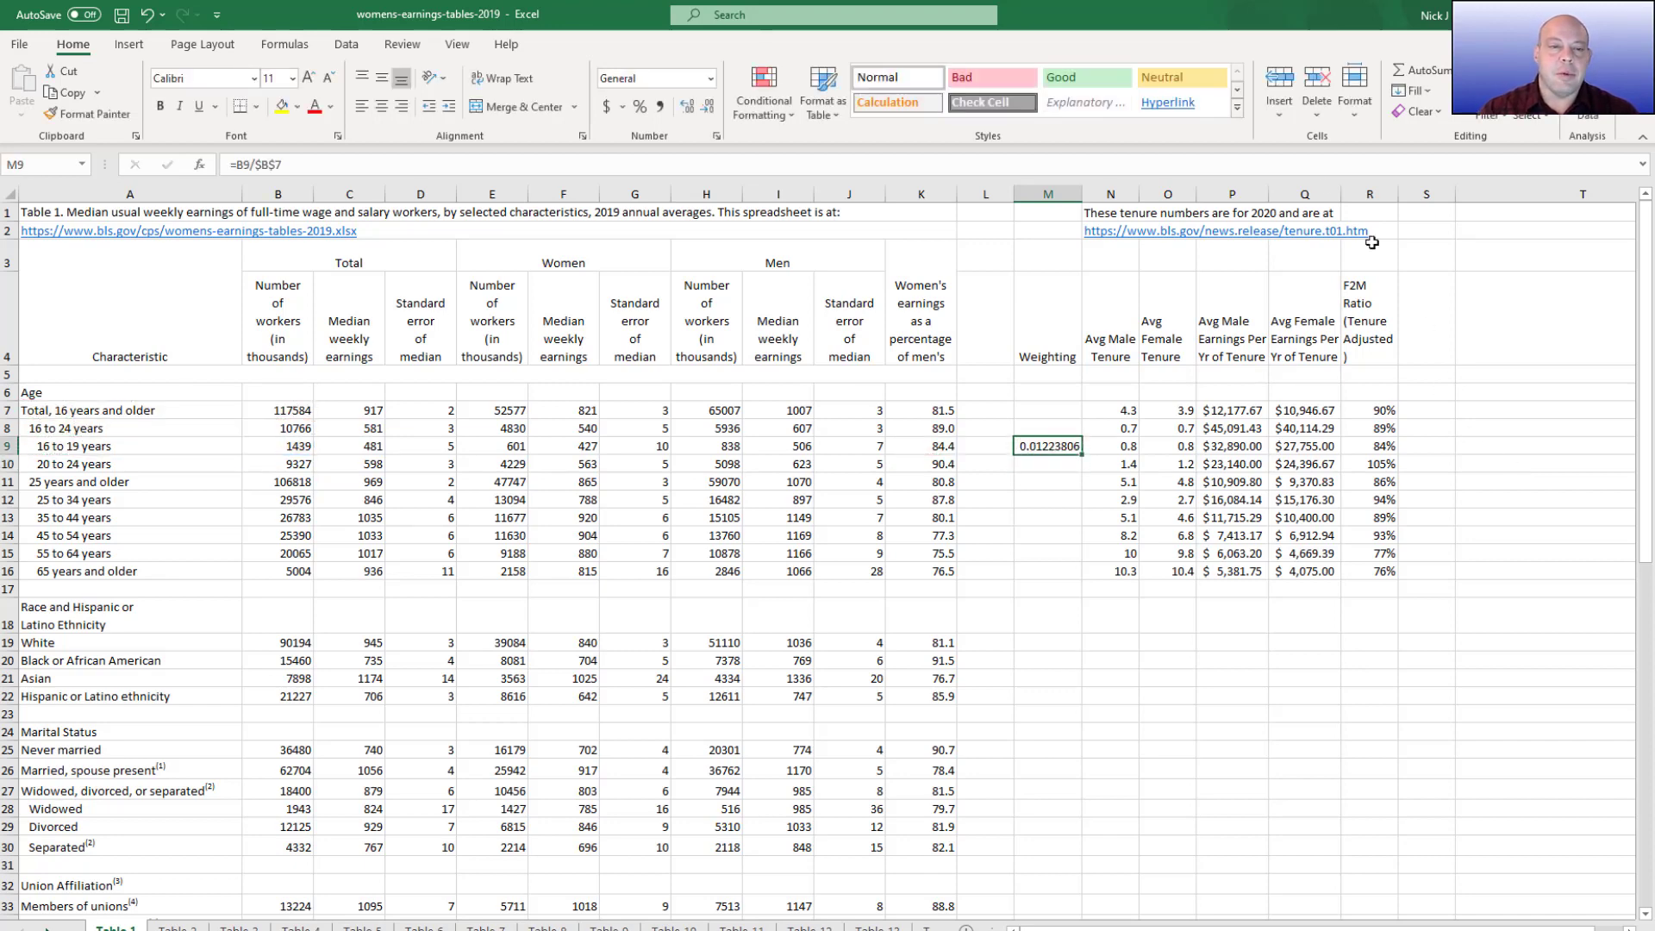
left_click(639, 108)
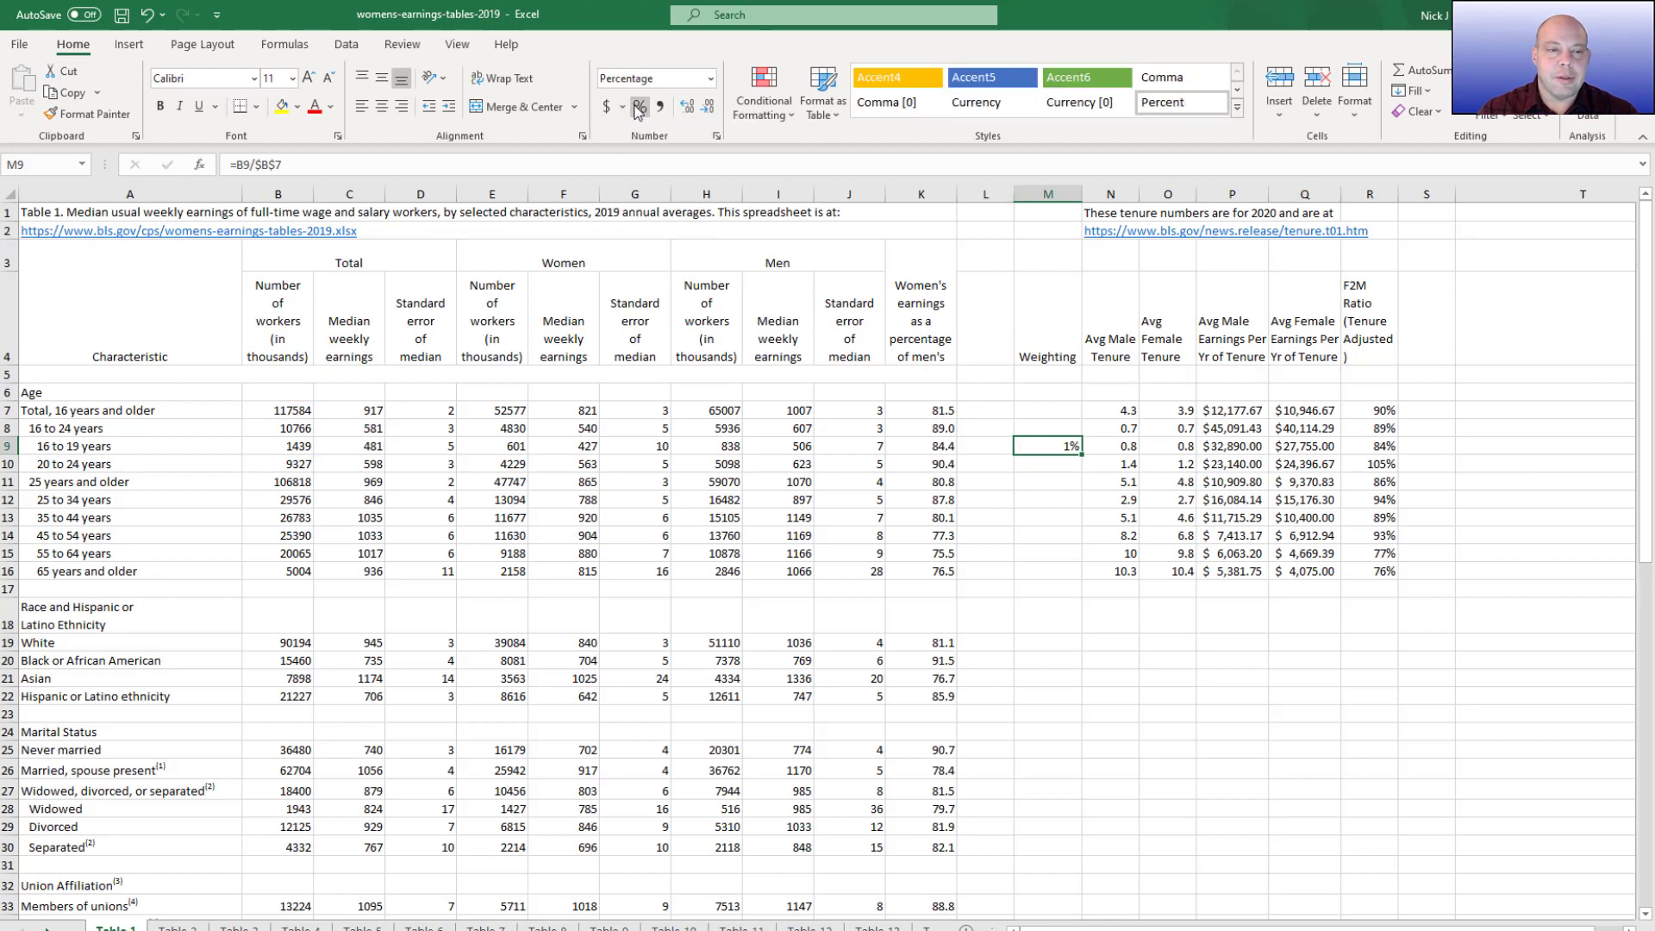
Copy the weighting formula from M9 into M10 and M12 through M16, leaving out the 25 years and older subtotal row
key("ctrl+c")
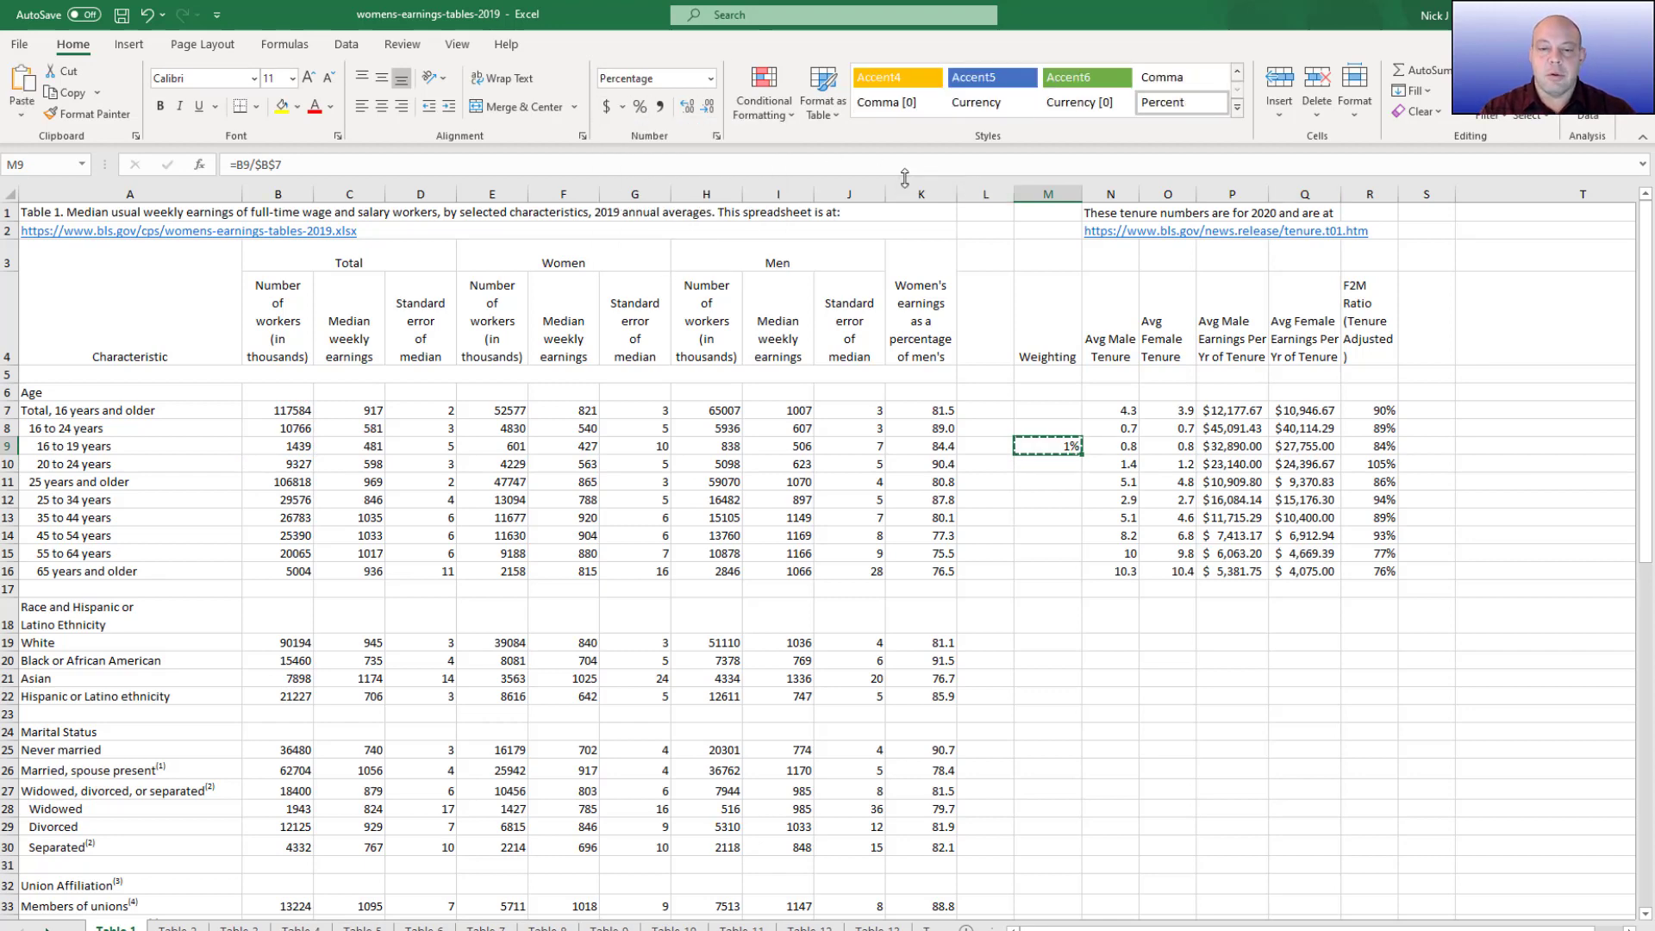
key("Down")
key("ctrl+v")
key("Down")
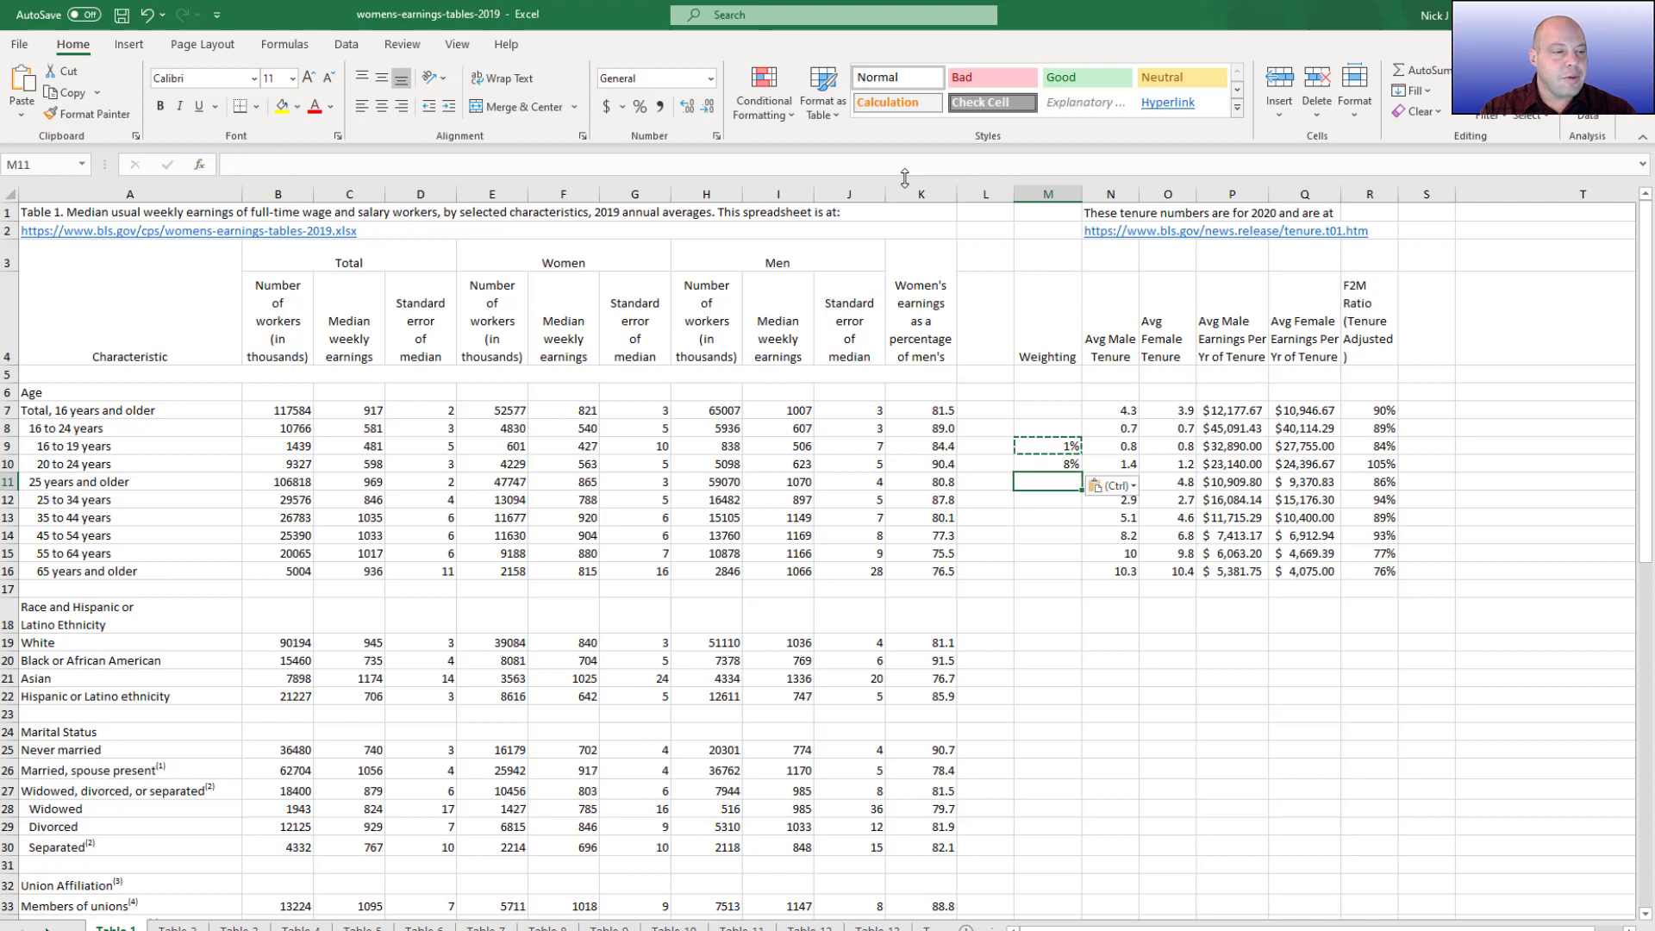
key("Down")
key("shift+Down")
key("shift+Down")
key("shift+Down")
key("shift+Down")
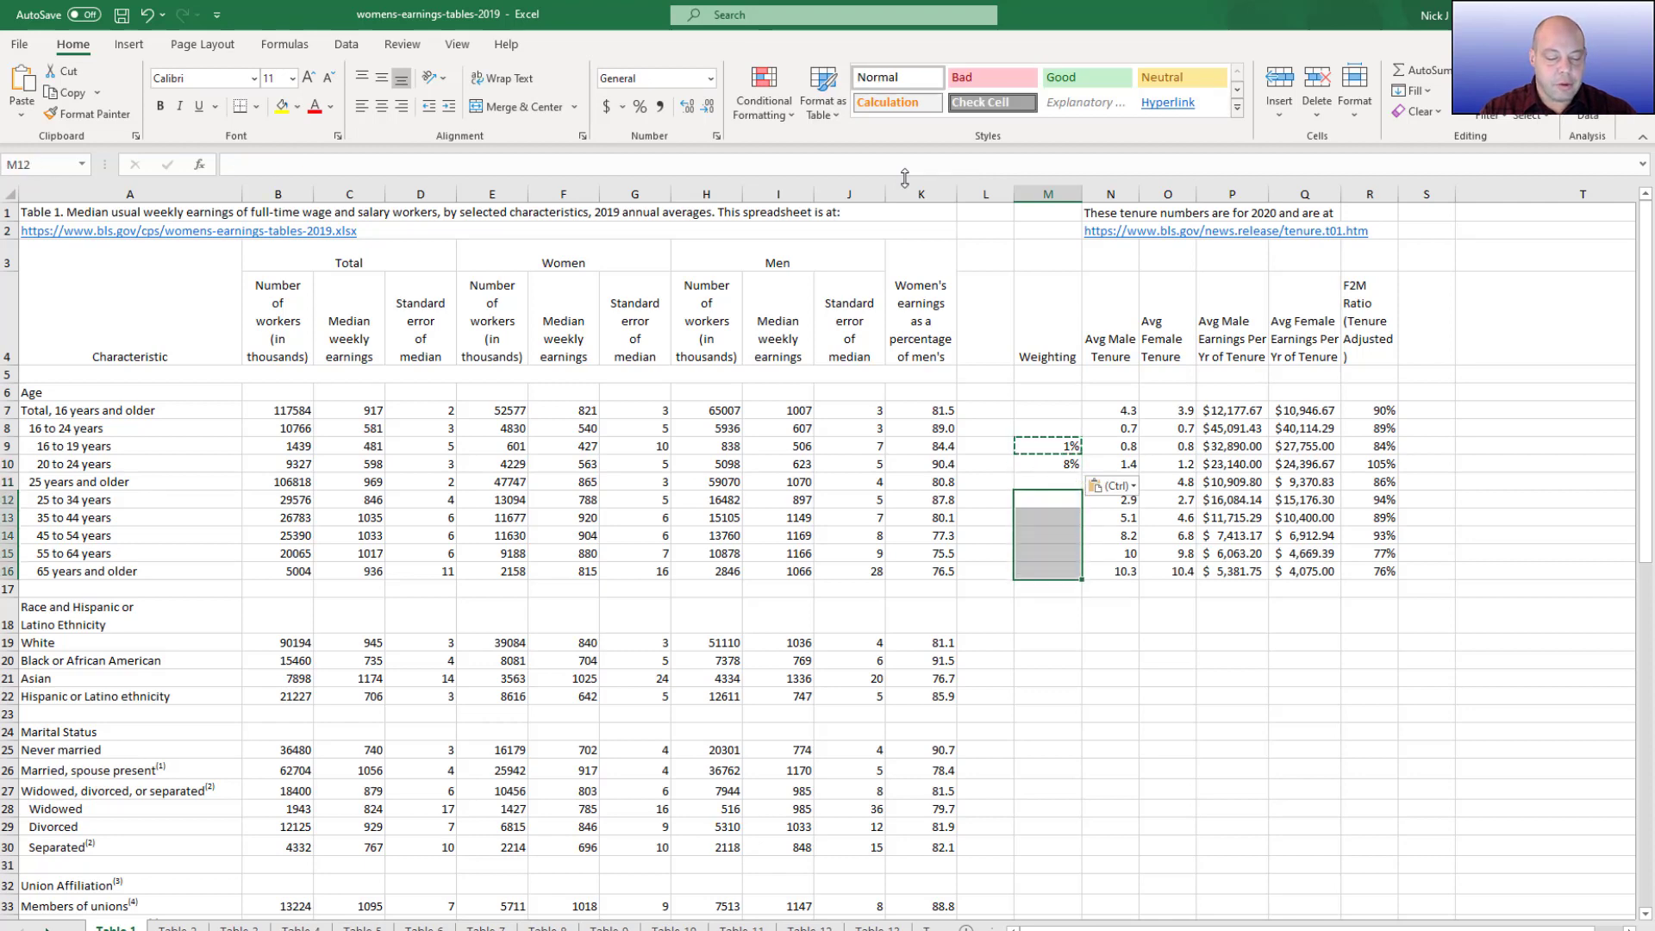
key("ctrl+v")
Label cell Q17, below the female earnings column, as "Total"
key("Right")
key("ctrl+Down")
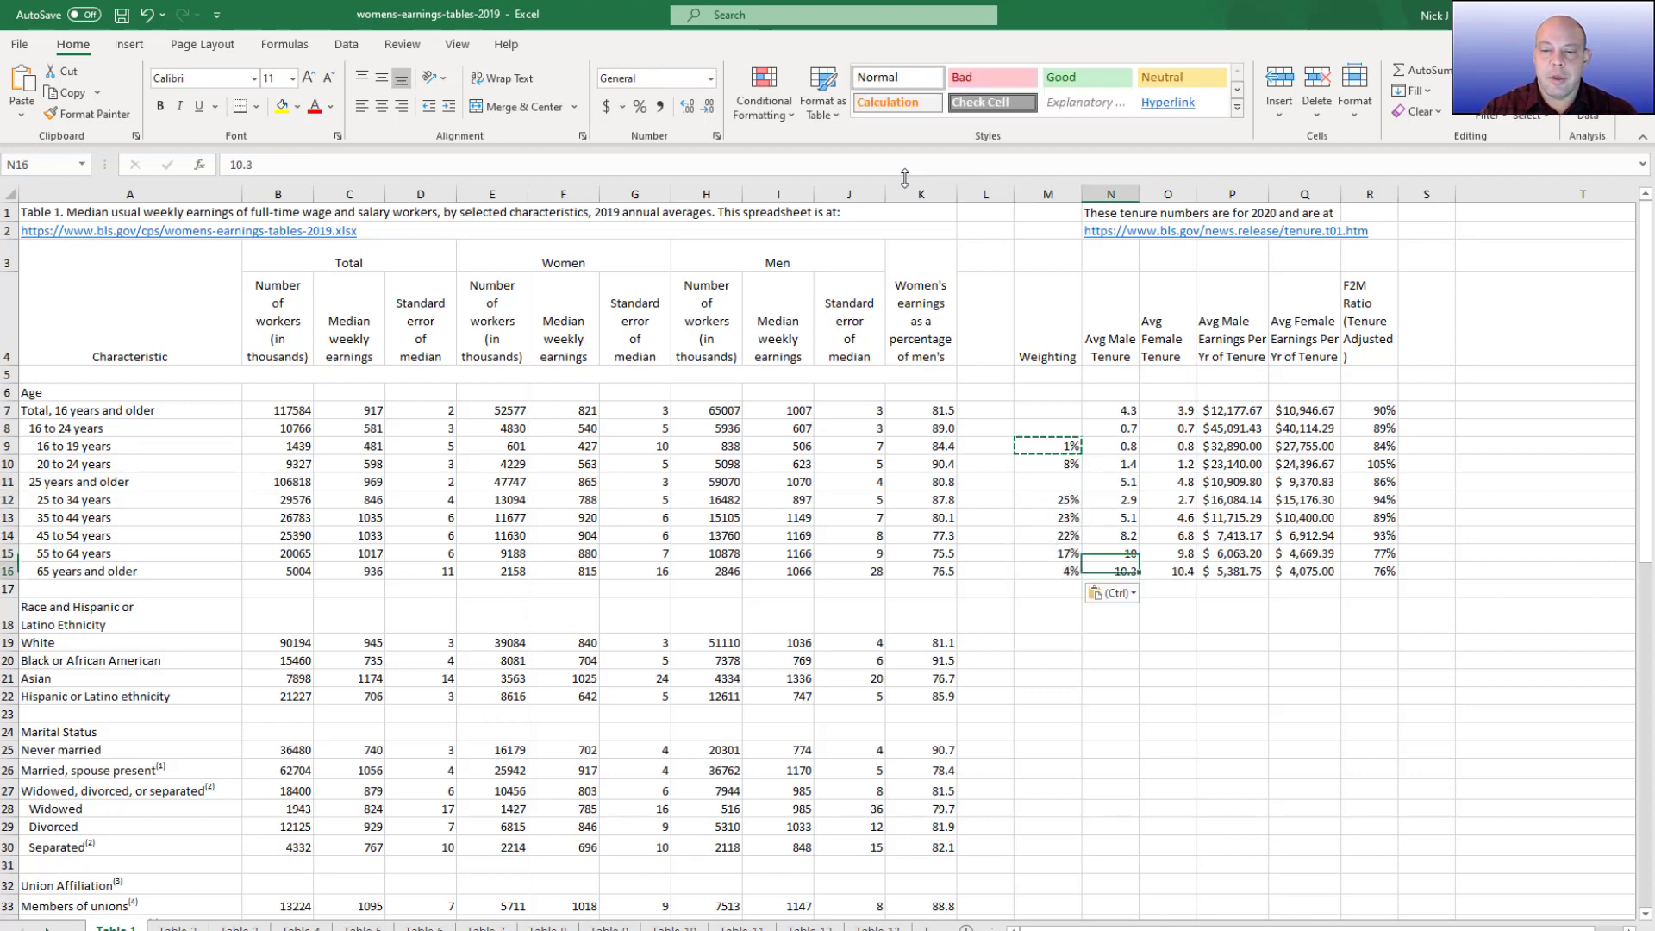
key("Right")
key("Right")
key("Right")
key("Down")
key("Escape")
type("To")
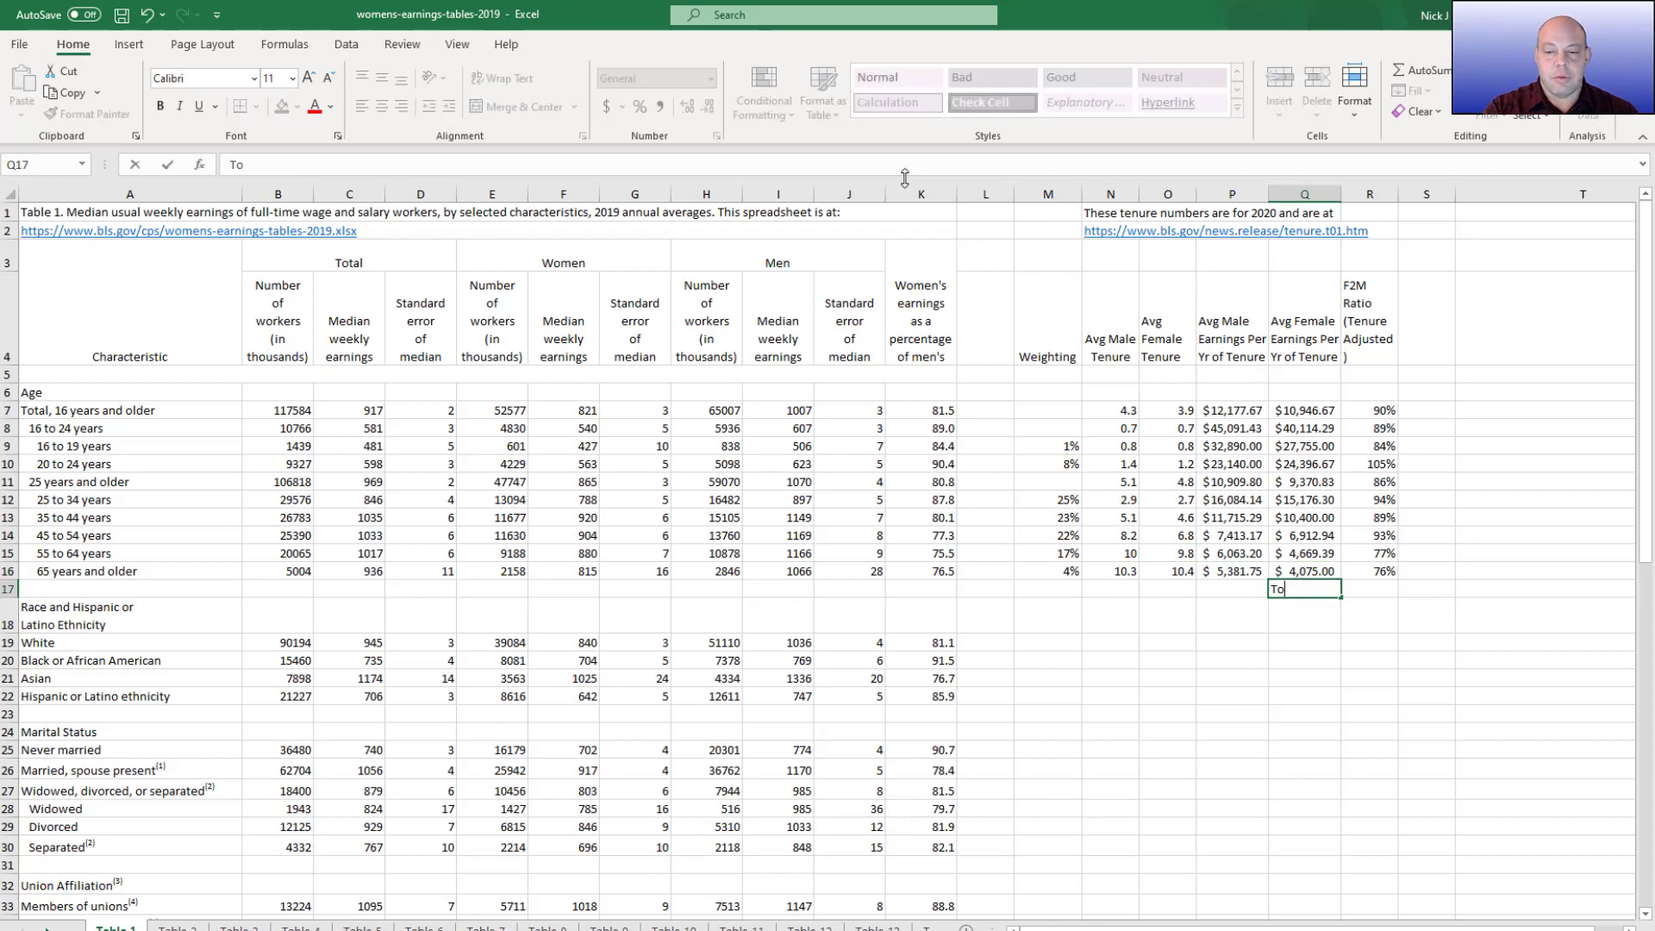
type("tal")
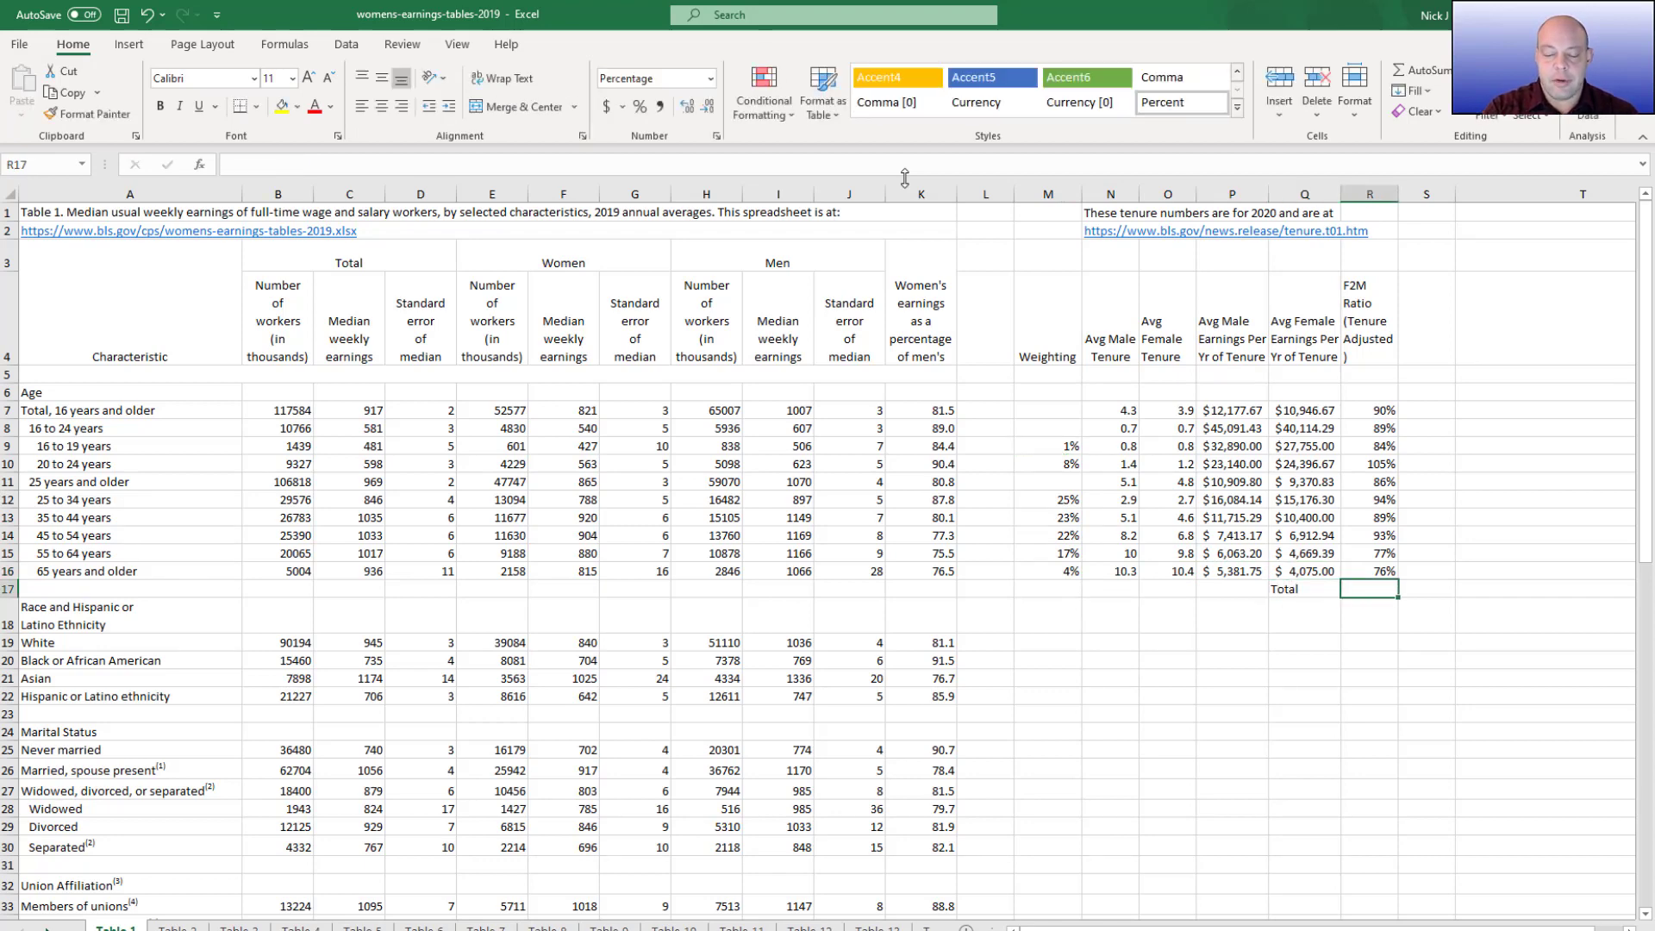
Enter the formula =SUMPRODUCT(R7:R16,M7:M16) in R17 as the weighted total of the tenure-adjusted ratios
type("=sumprod")
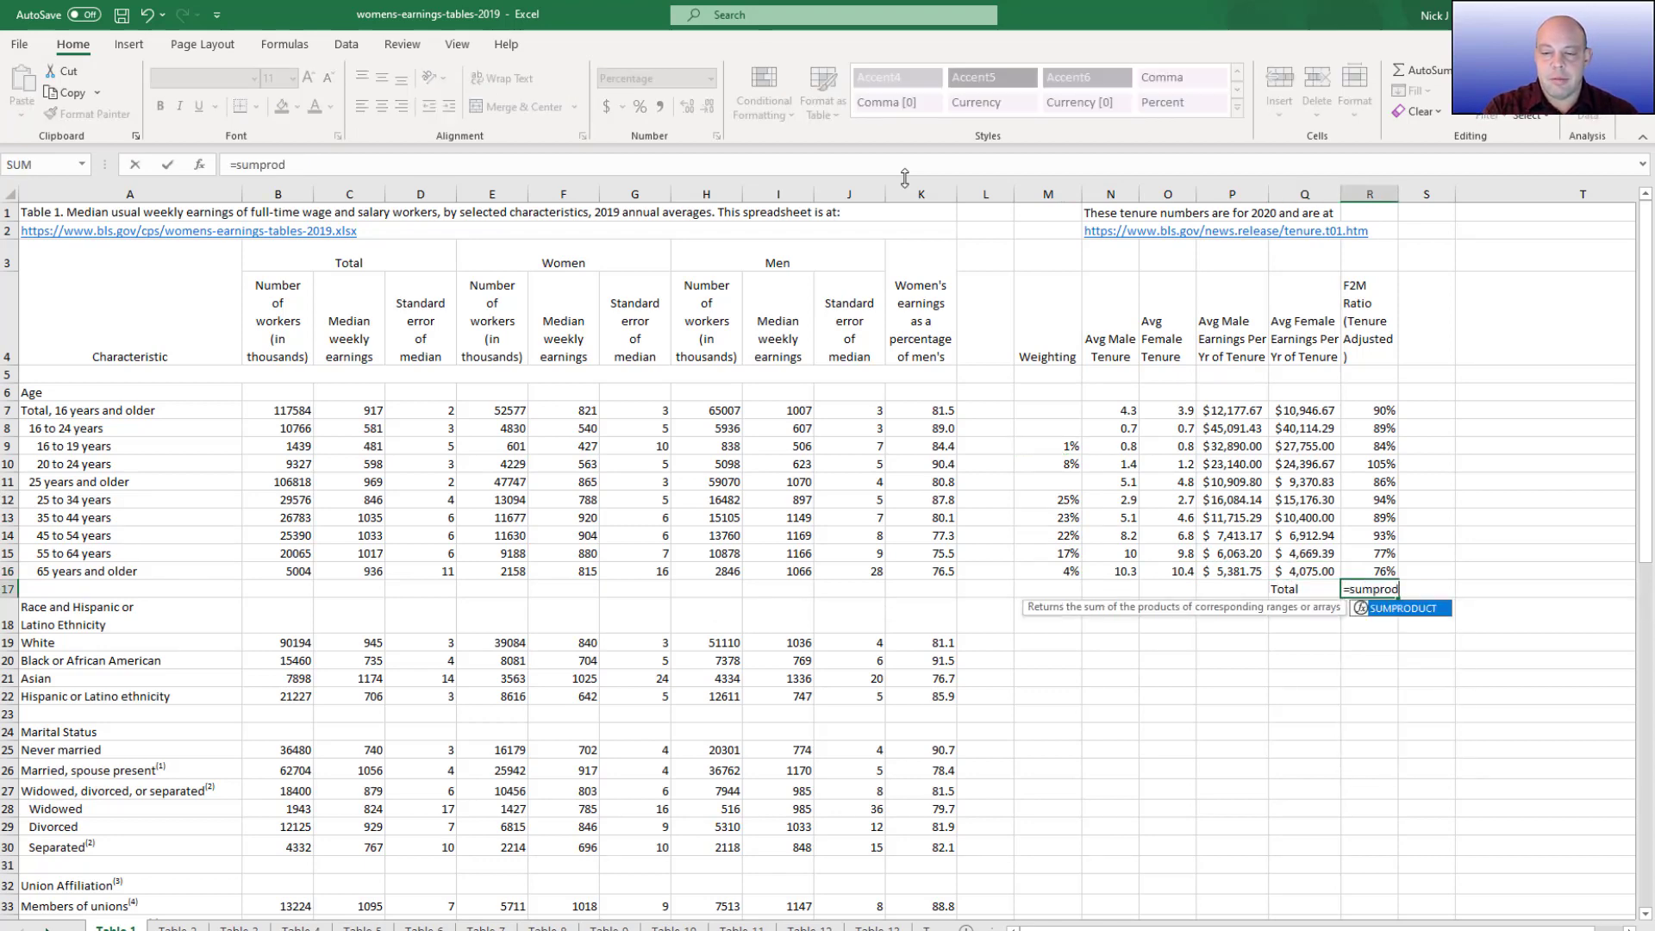
type("uct")
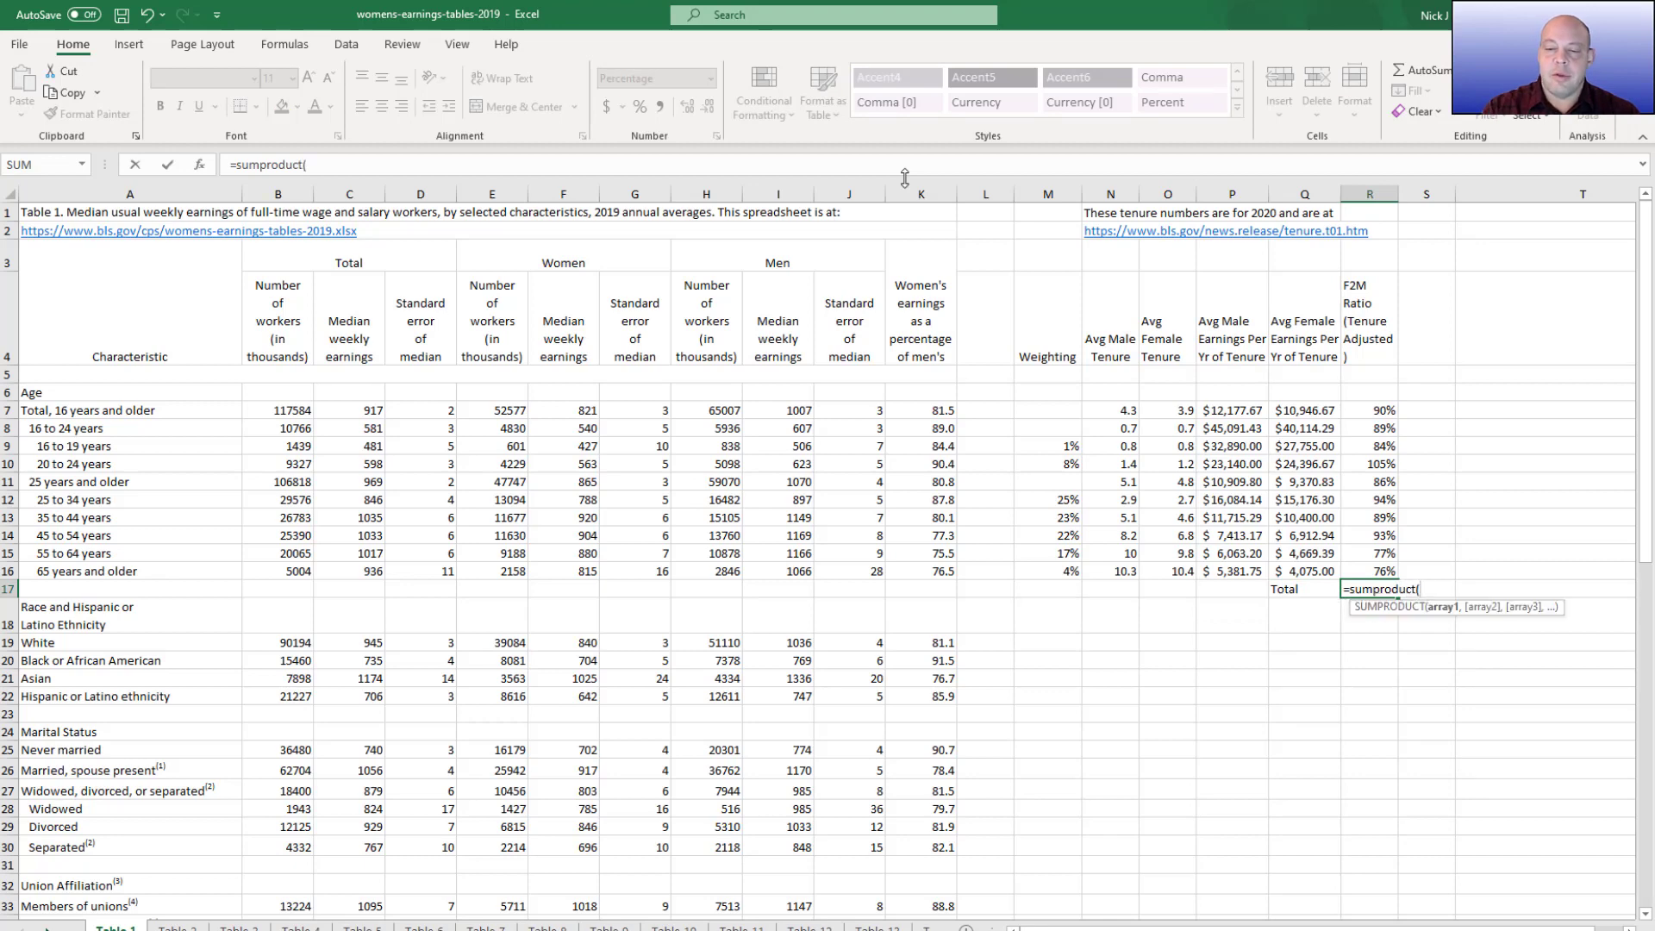
key("Up")
key("ctrl+shift+Up")
type(",")
key("Left")
key("Left")
key("Left")
key("Left")
key("Left")
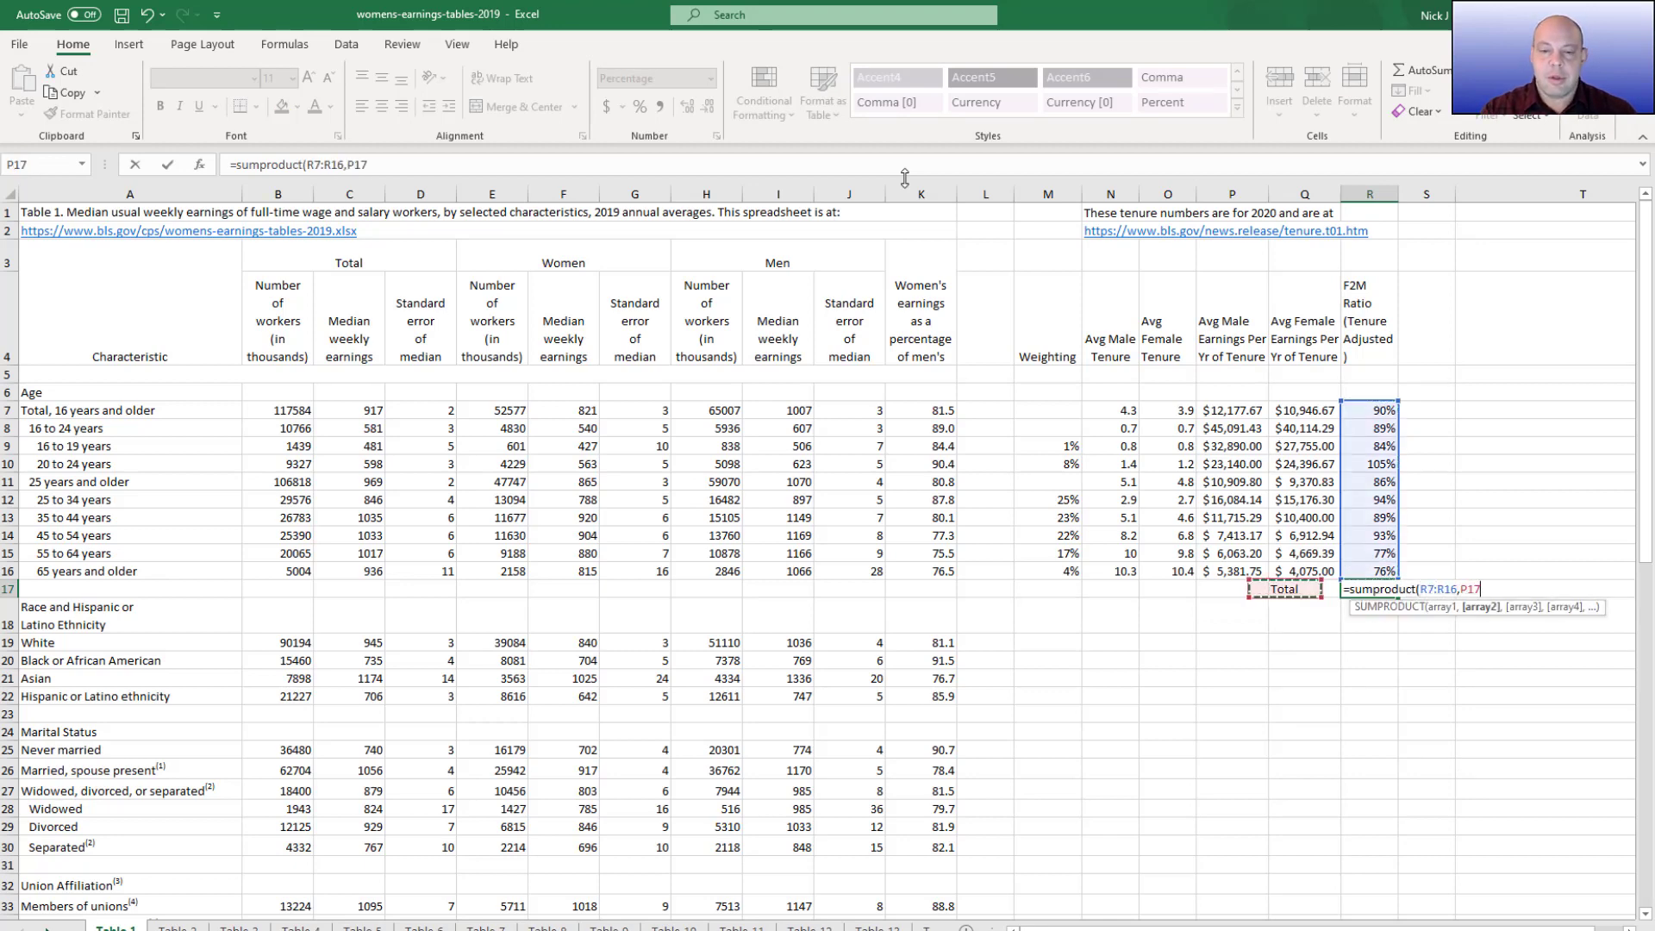
key("Up")
key("shift+Up")
key("shift+Up")
key("shift+Up")
key("shift+Up")
key("shift+Up")
key("shift+Up")
key("shift+Up")
key("shift+Up")
key("shift+Up")
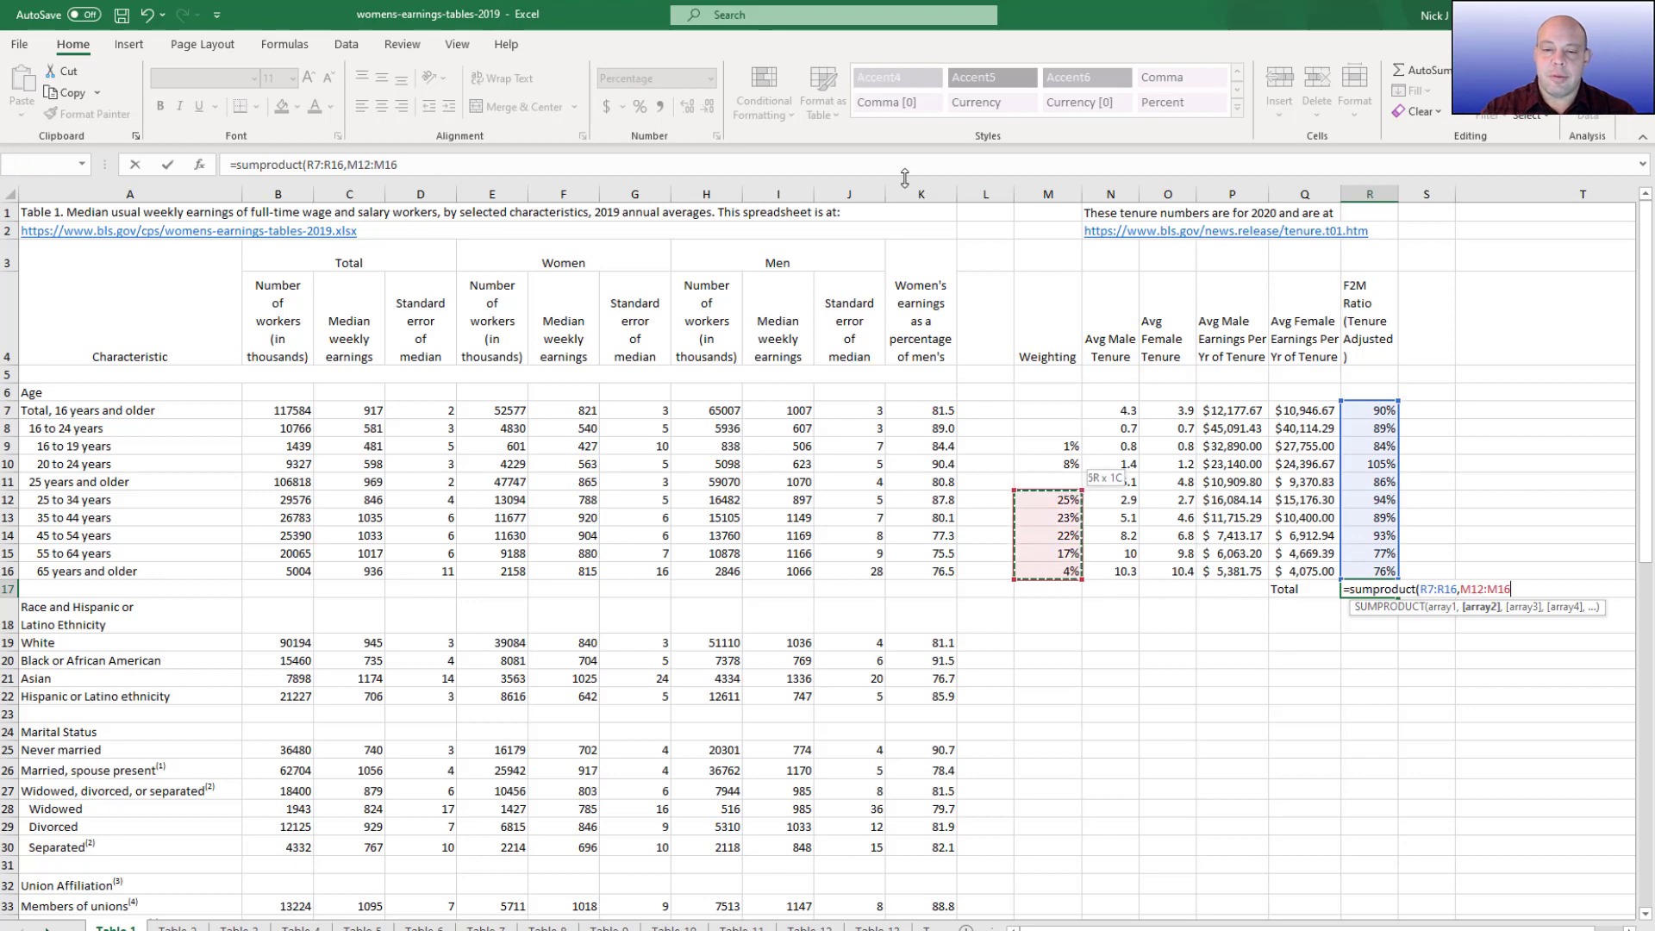
key("ctrl+Return")
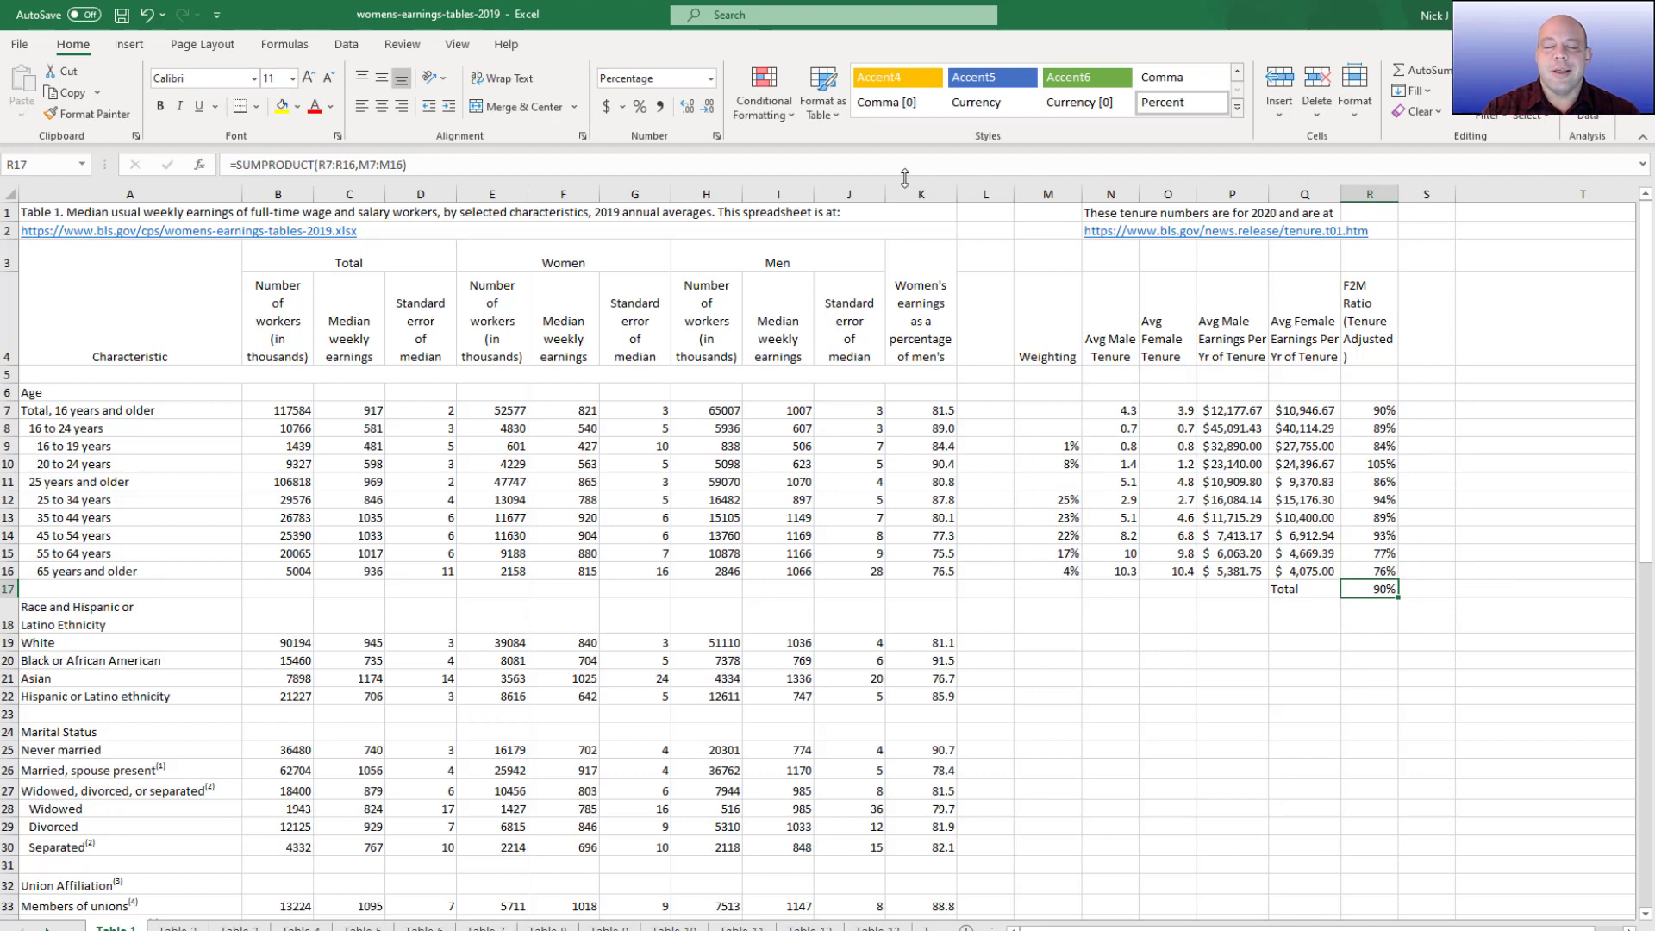
Copy the 16 to 19 years and 20 to 24 years labels from A9:A10 into T9:T10
scroll(904, 177, "right", 2)
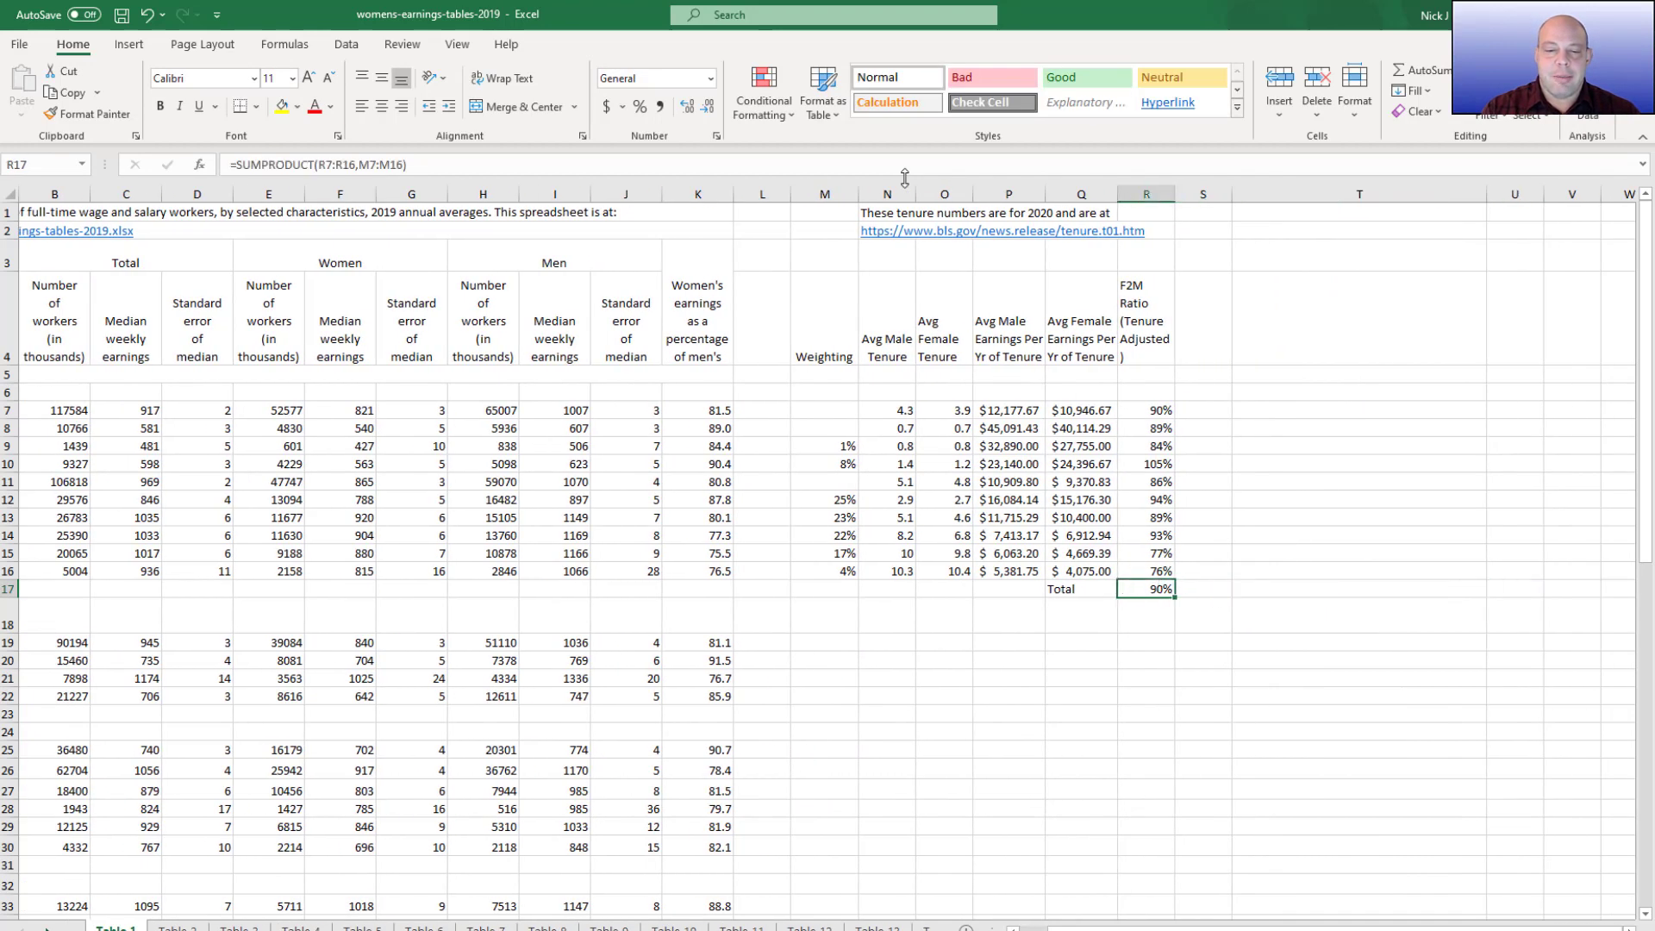
key("Up")
key("Up")
key("Up")
key("Up")
key("Up")
key("Up")
key("Up")
key("Left")
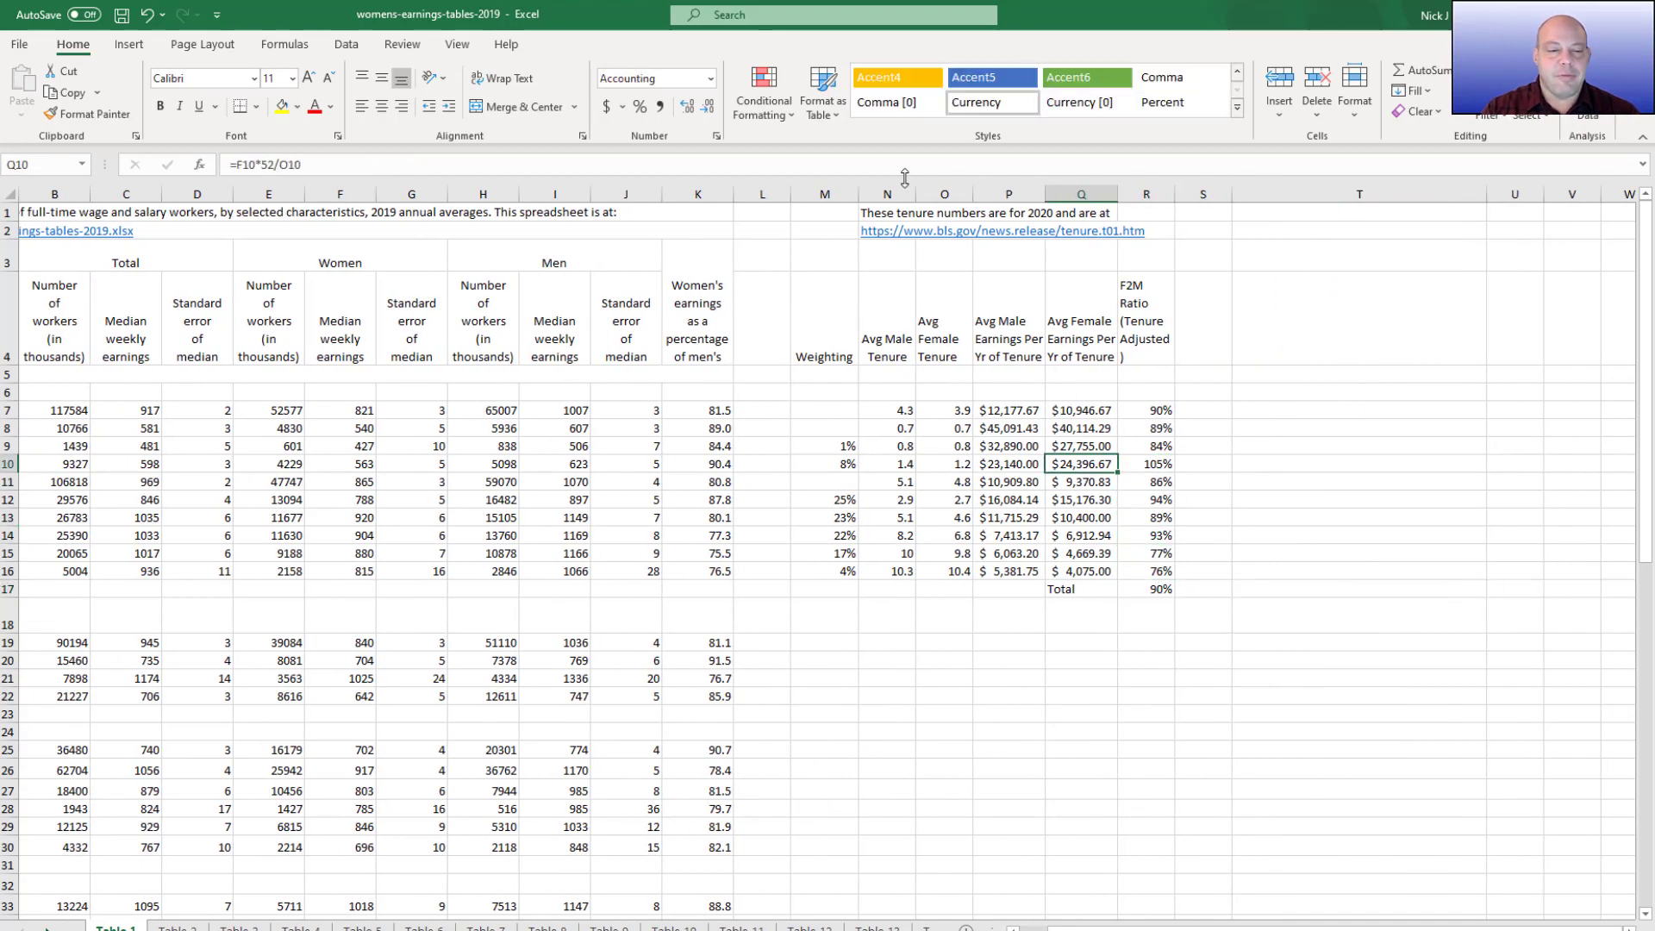
key("ctrl+Left")
key("ctrl+Left")
key("ctrl+Left")
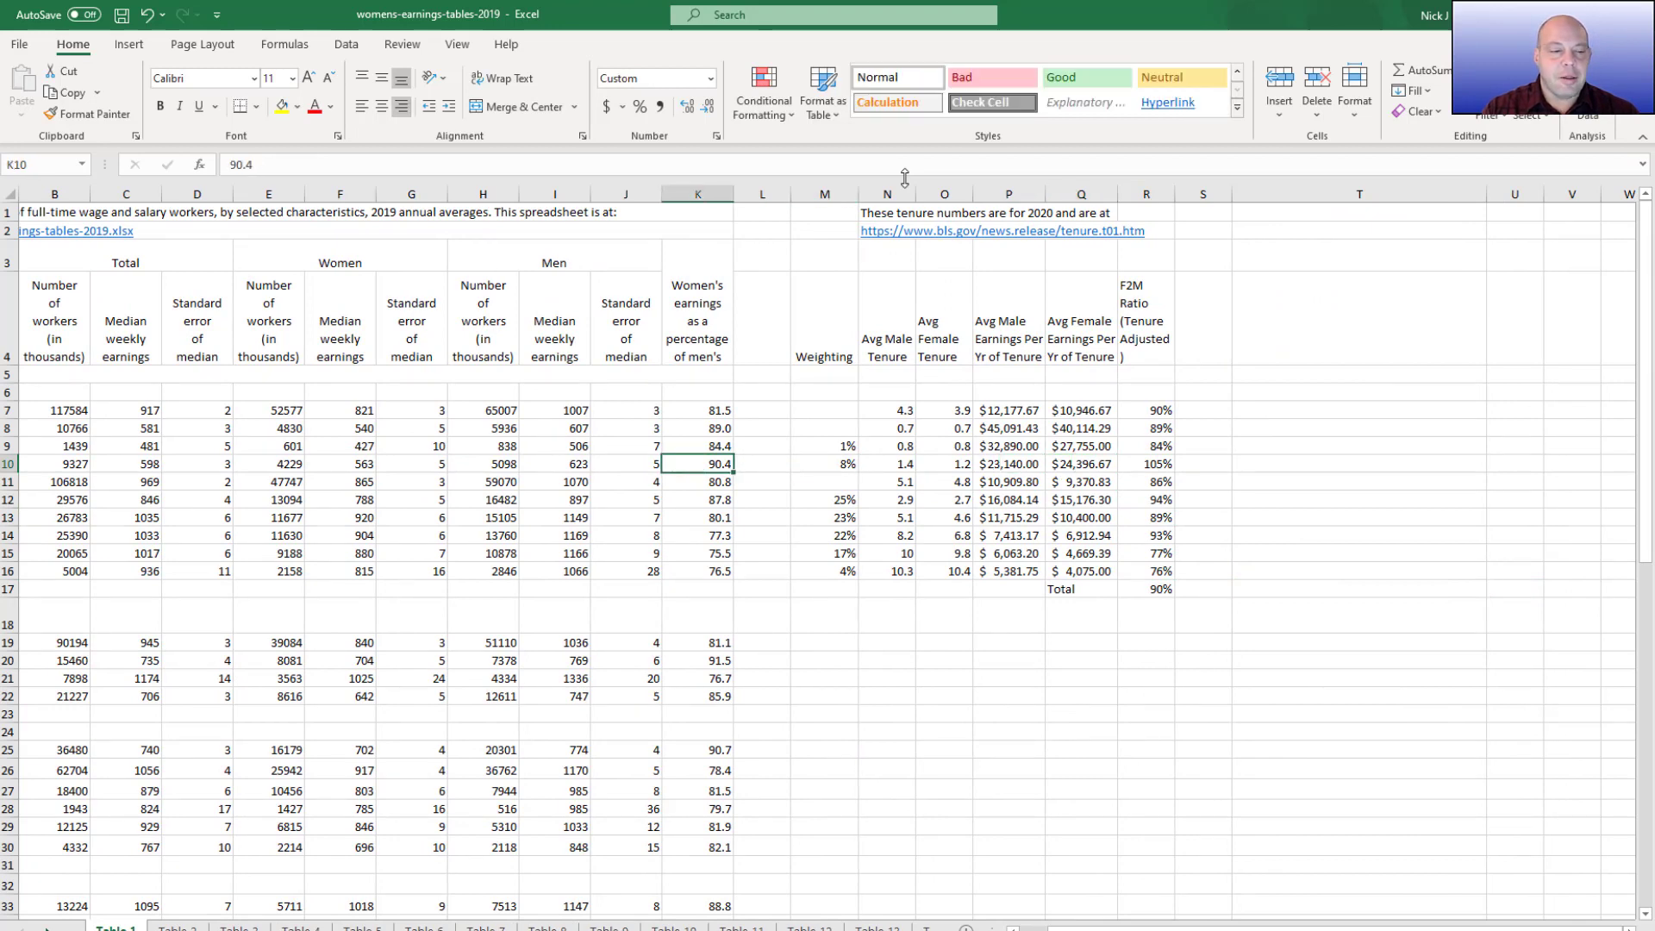
key("shift+Up")
key("ctrl+c")
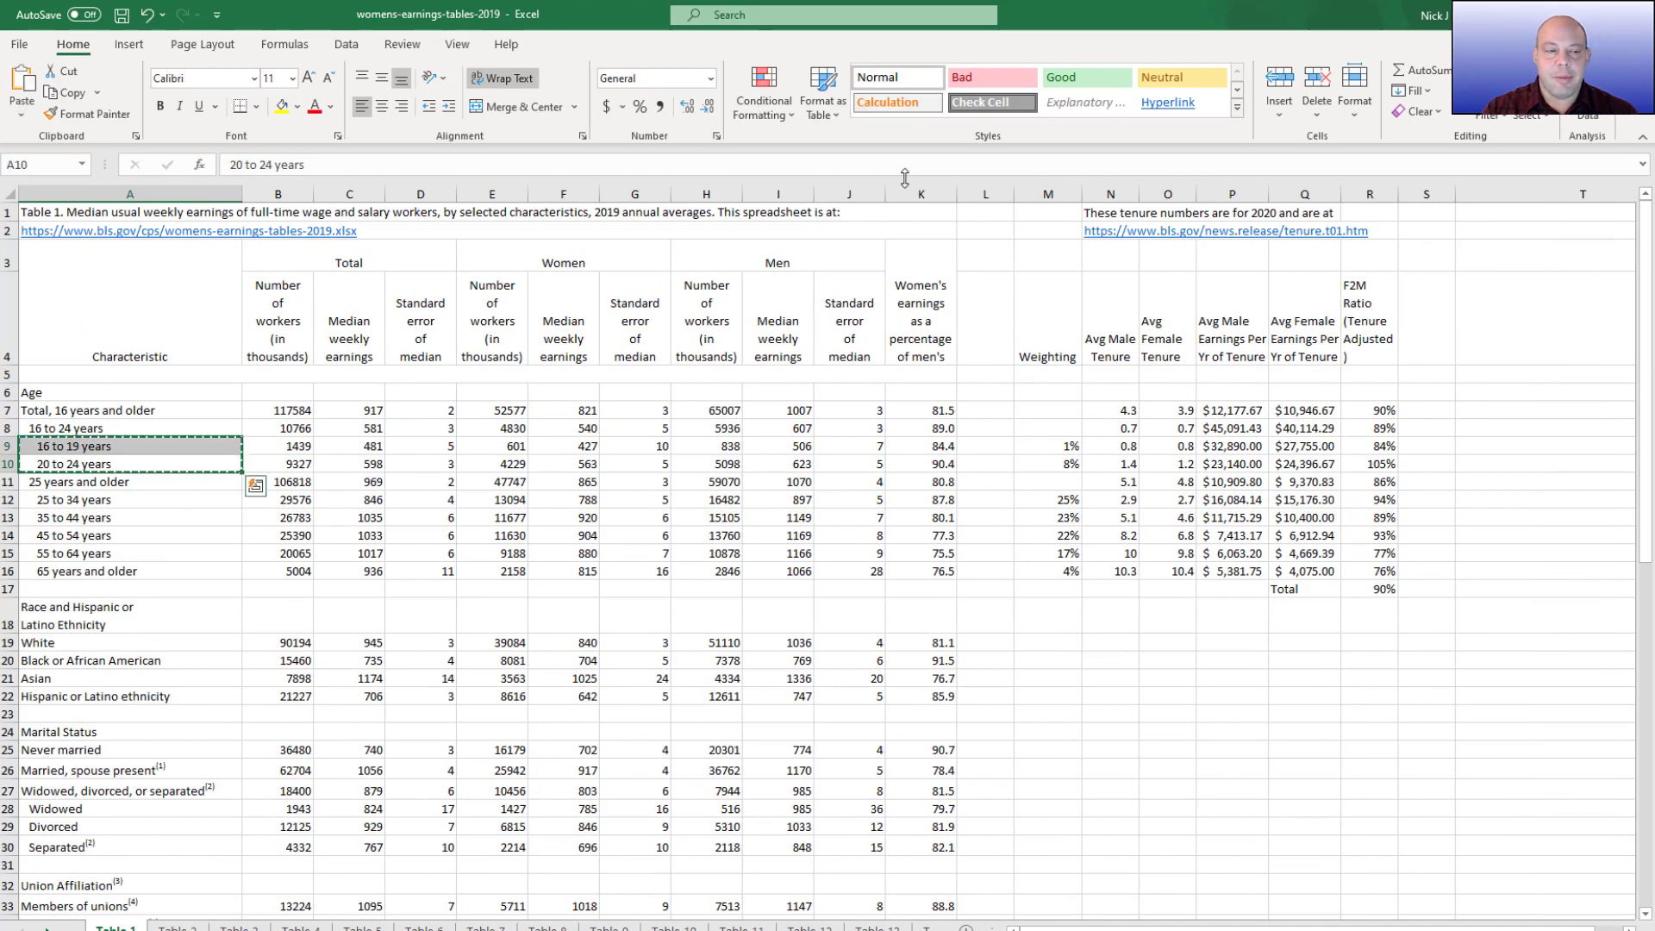
key("Up")
key("ctrl+Right")
key("ctrl+Right")
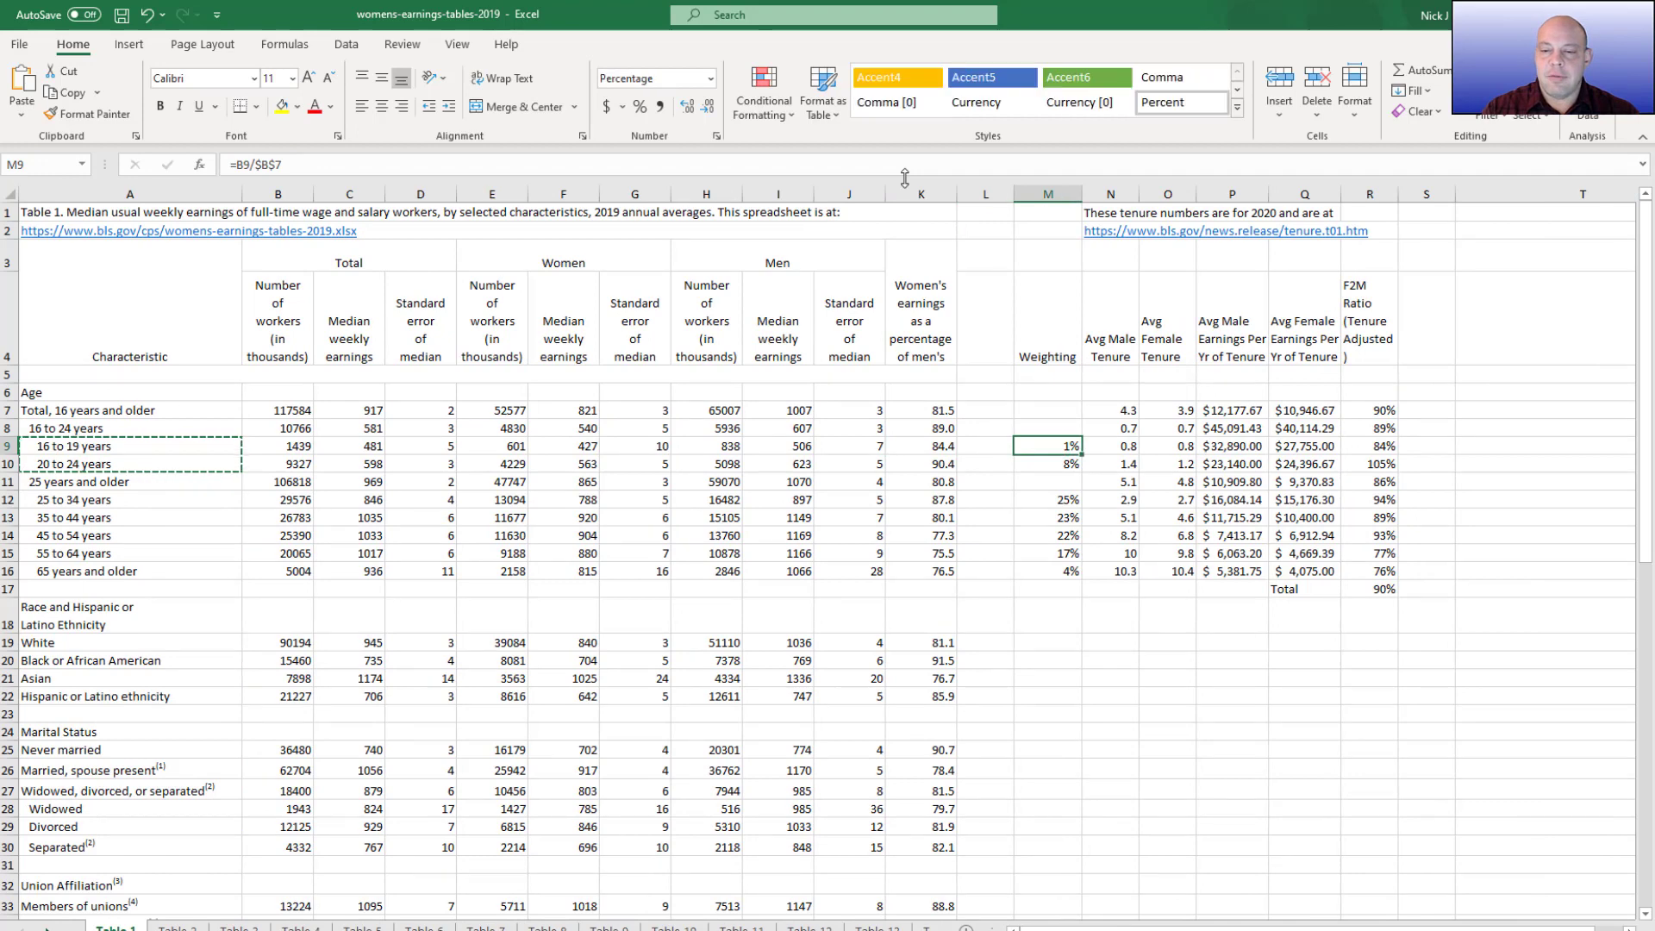
key("ctrl+Right")
key("ctrl+v")
Copy the age labels from 25 to 34 years through 65 years and older in A12:A16 into T12:T16
key("ctrl+Left")
key("ctrl+Left")
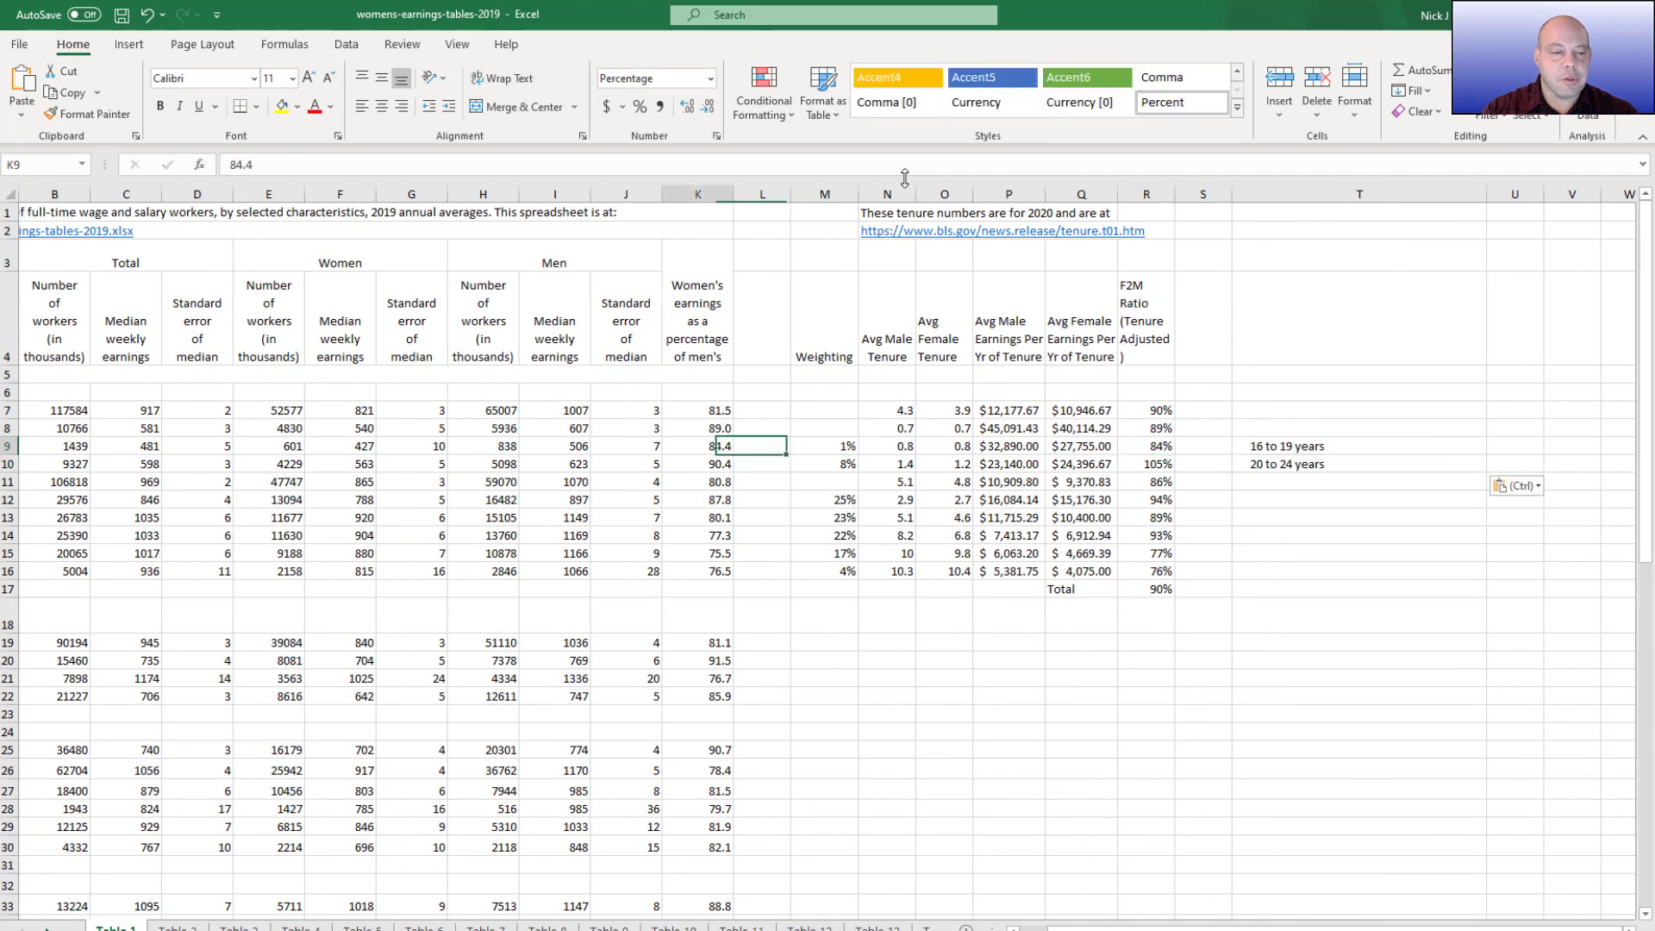
key("ctrl+Left")
key("Down")
key("Down")
key("Down")
key("ctrl+shift+Down")
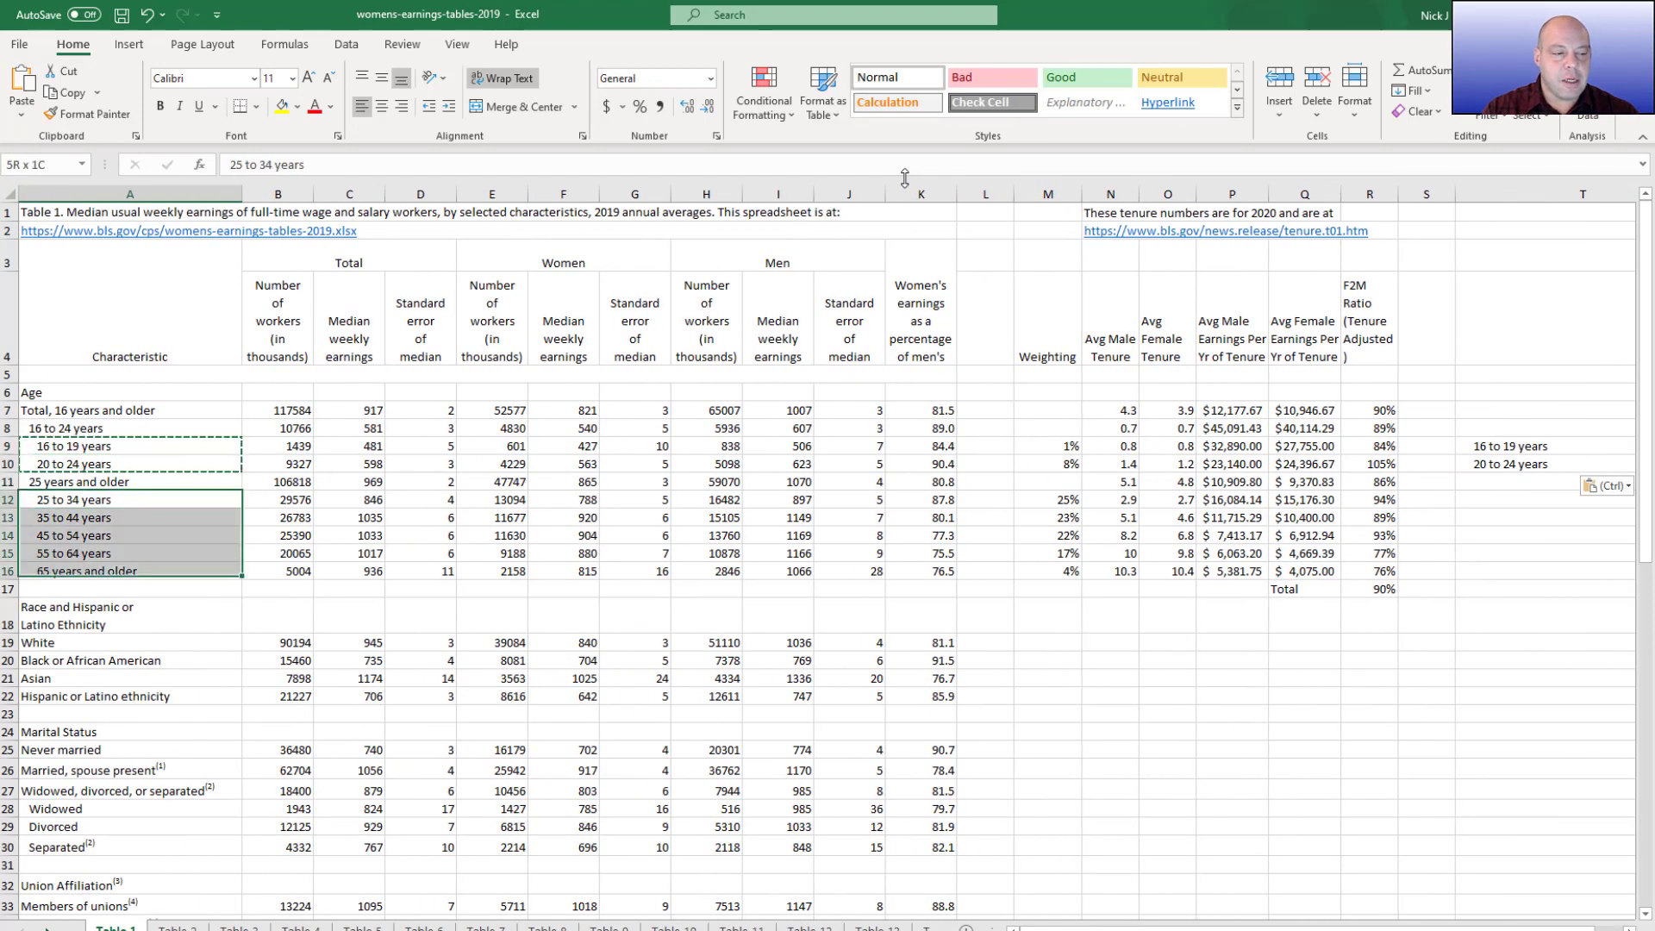
key("ctrl+c")
key("ctrl+Right")
key("ctrl+Right")
key("ctrl+Right")
key("Right")
key("Right")
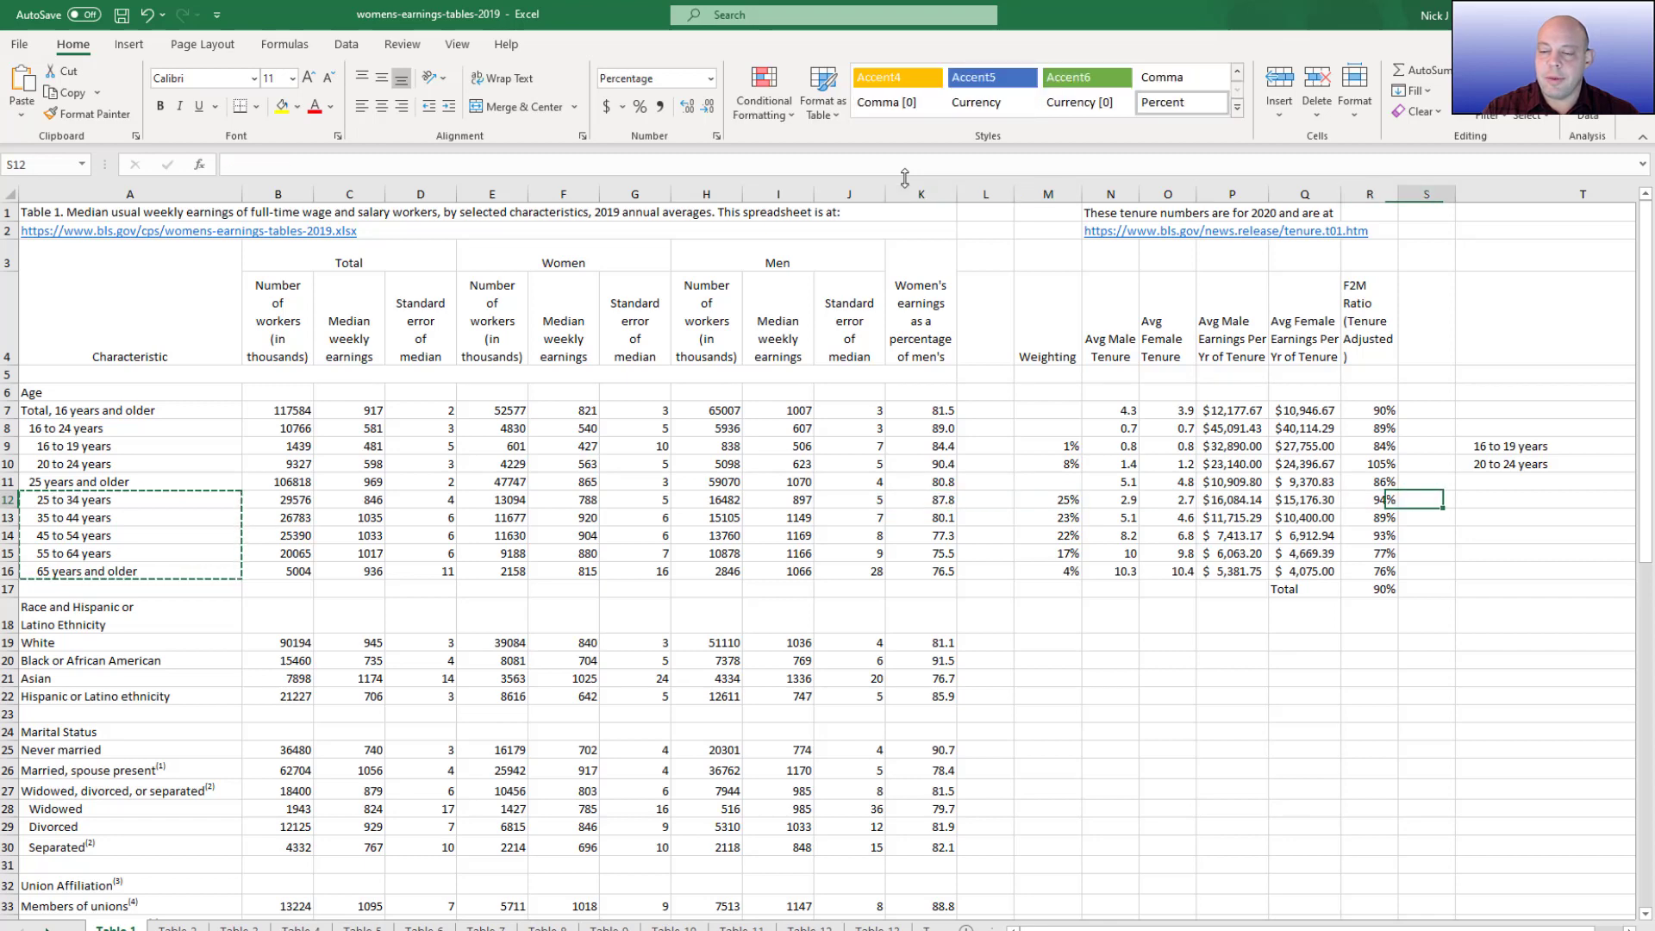
key("ctrl+v")
key("Right")
key("Right")
key("Right")
key("Right")
key("Right")
key("Left")
key("Left")
key("Left")
key("Left")
key("Left")
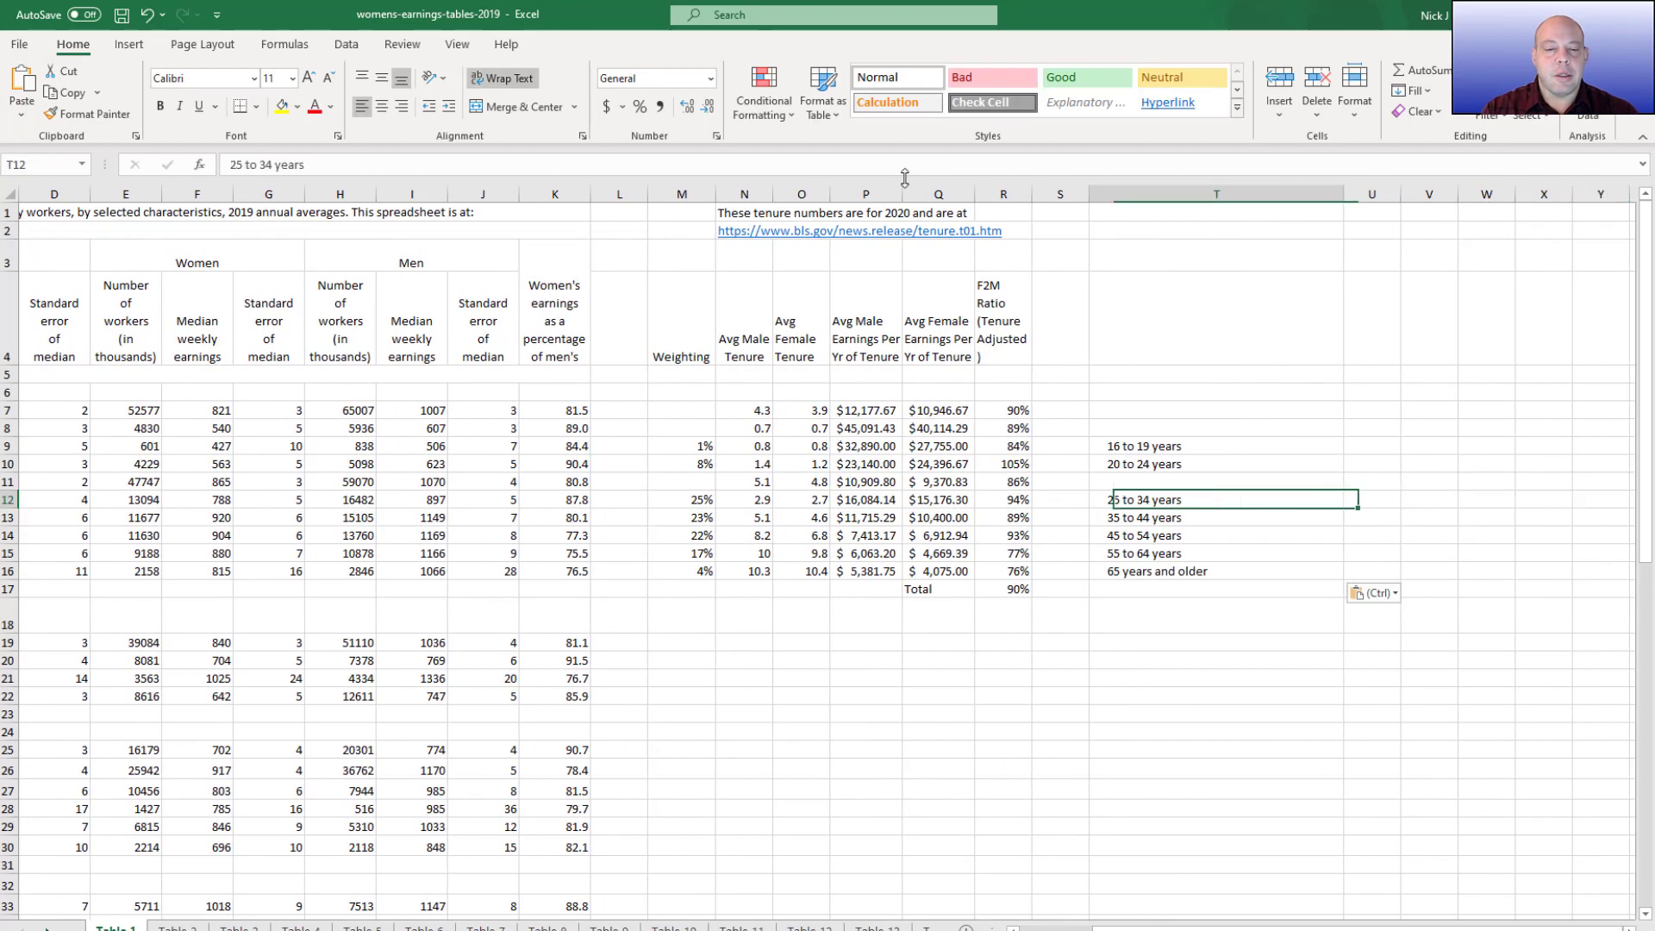
Copy the tenure-adjusted ratios in R7:R16 and paste them as values only into U7:U16
left_click_drag(1006, 417, 1007, 570)
key("ctrl+c")
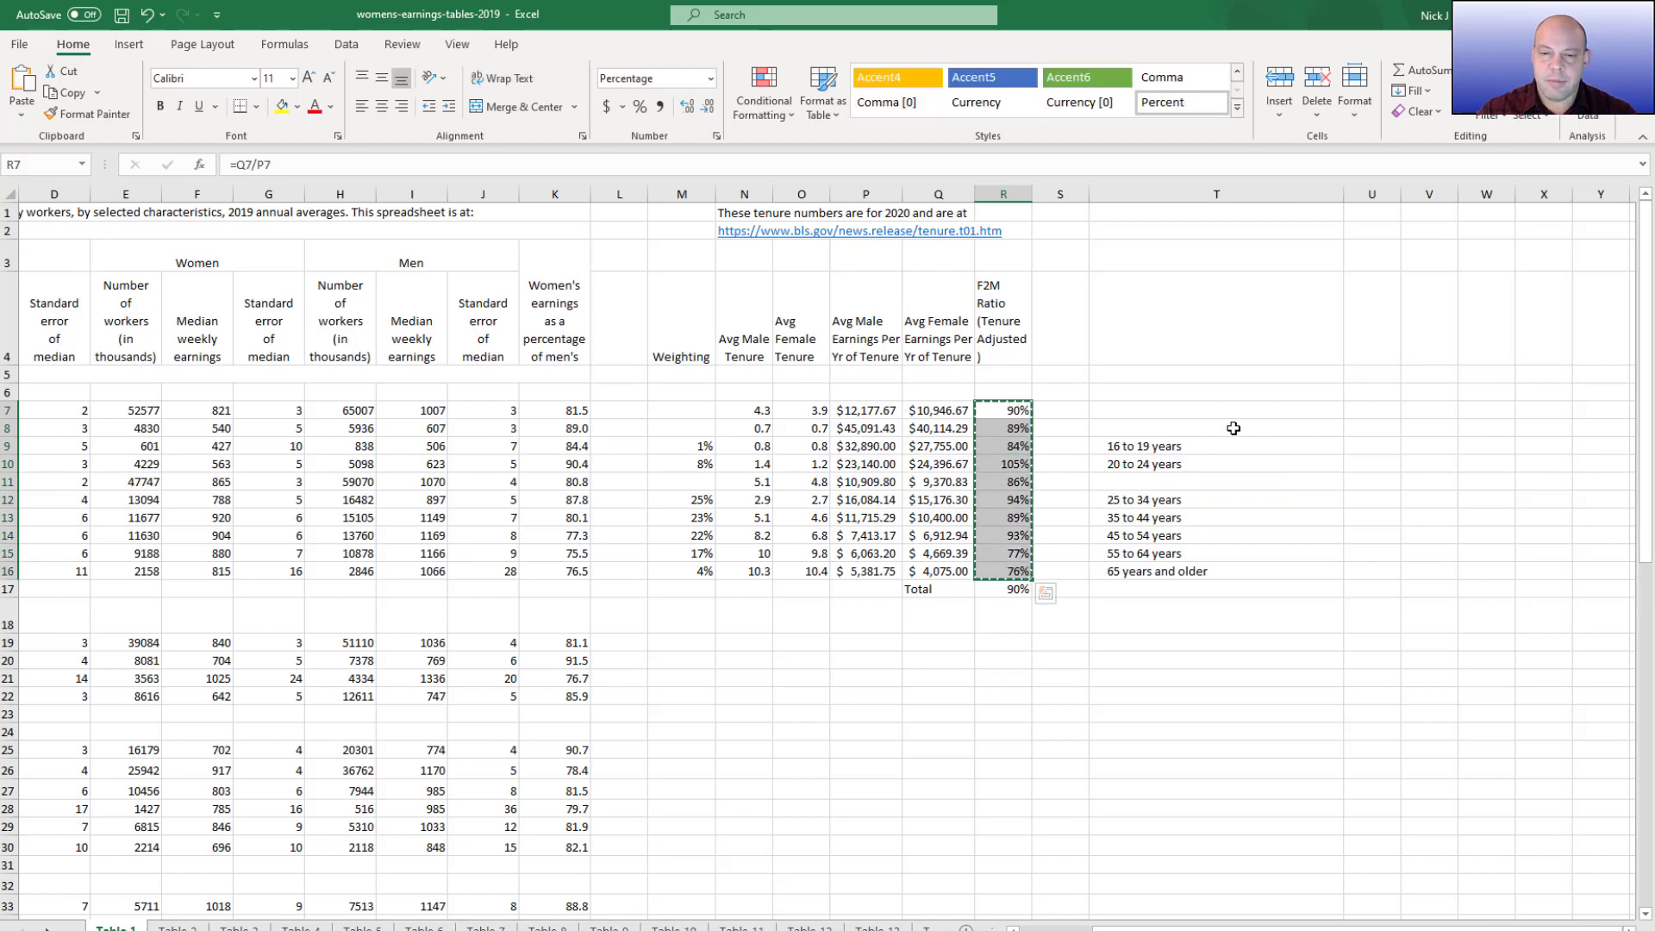
right_click(1385, 413)
key("s")
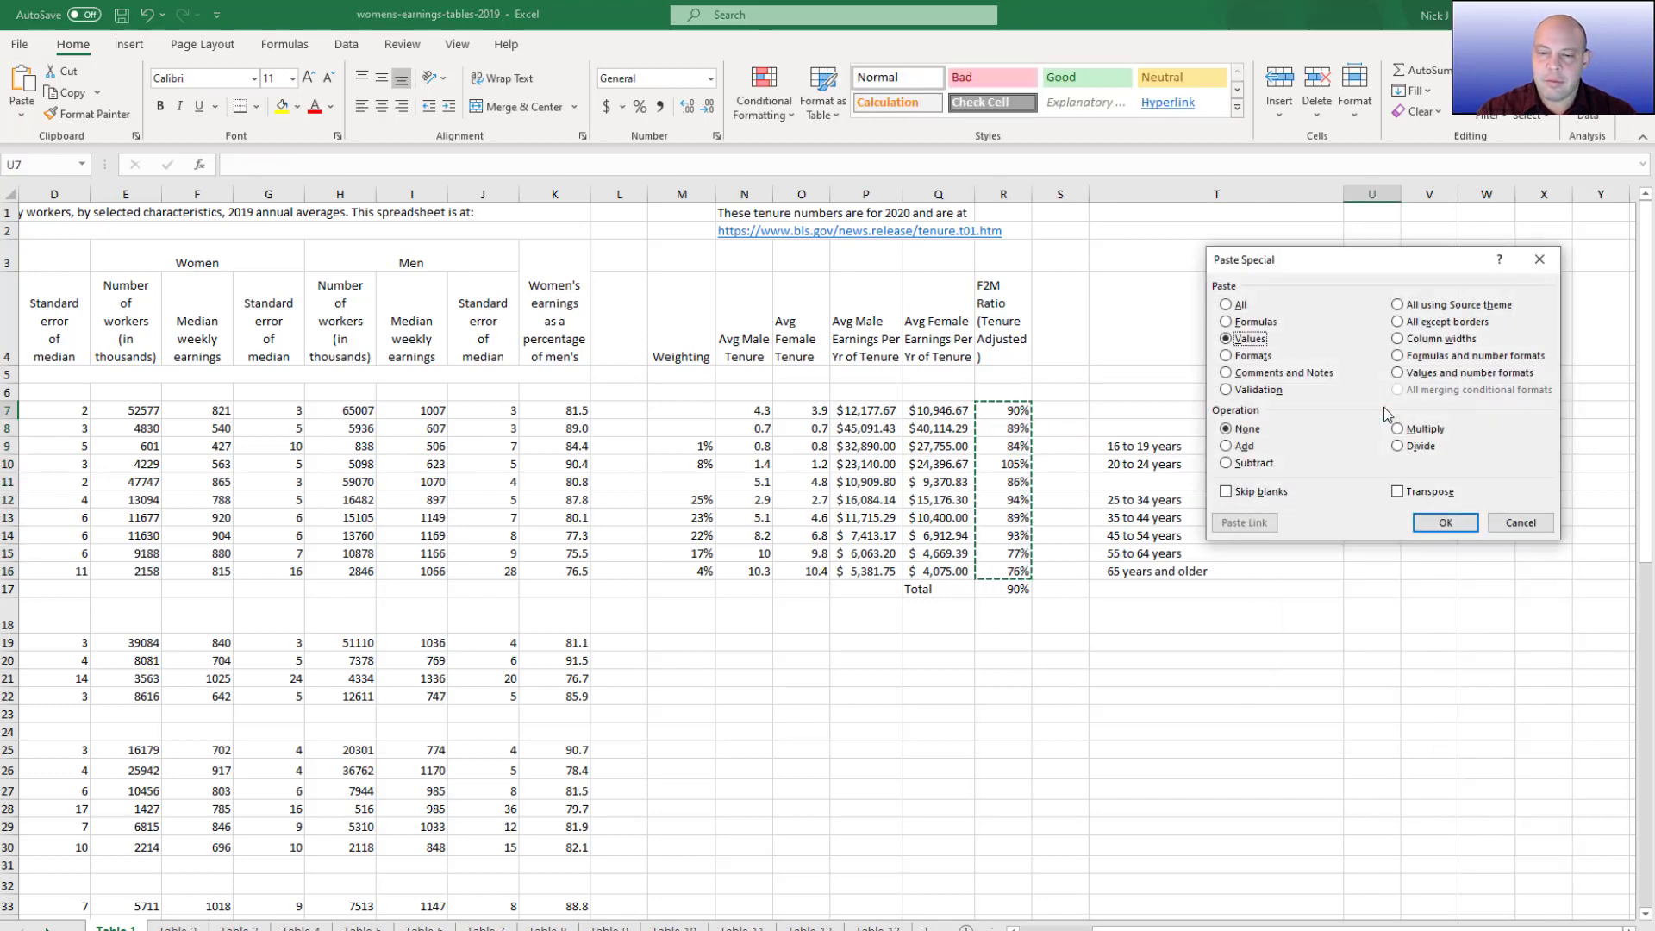
key("v")
key("Return")
Clear the subtotal ratios in U7, U8 and U11 that have no age label beside them
key("Up")
key("Down")
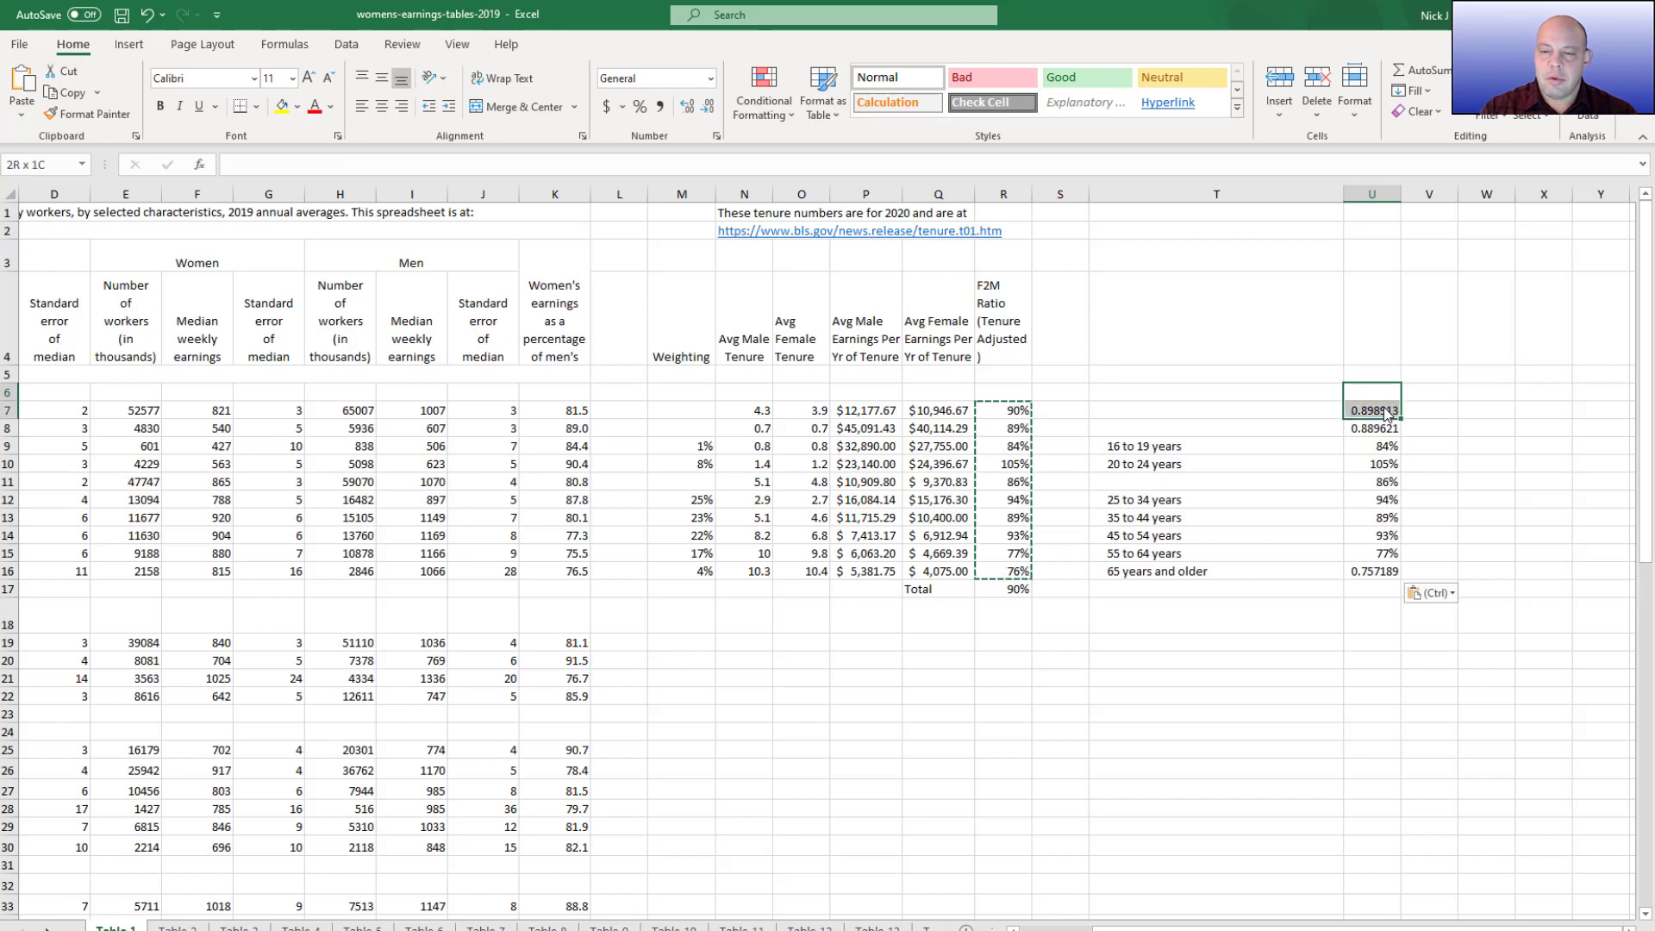
key("shift+Down")
key("Delete")
key("Down")
key("Down")
key("Down")
key("Down")
key("Delete")
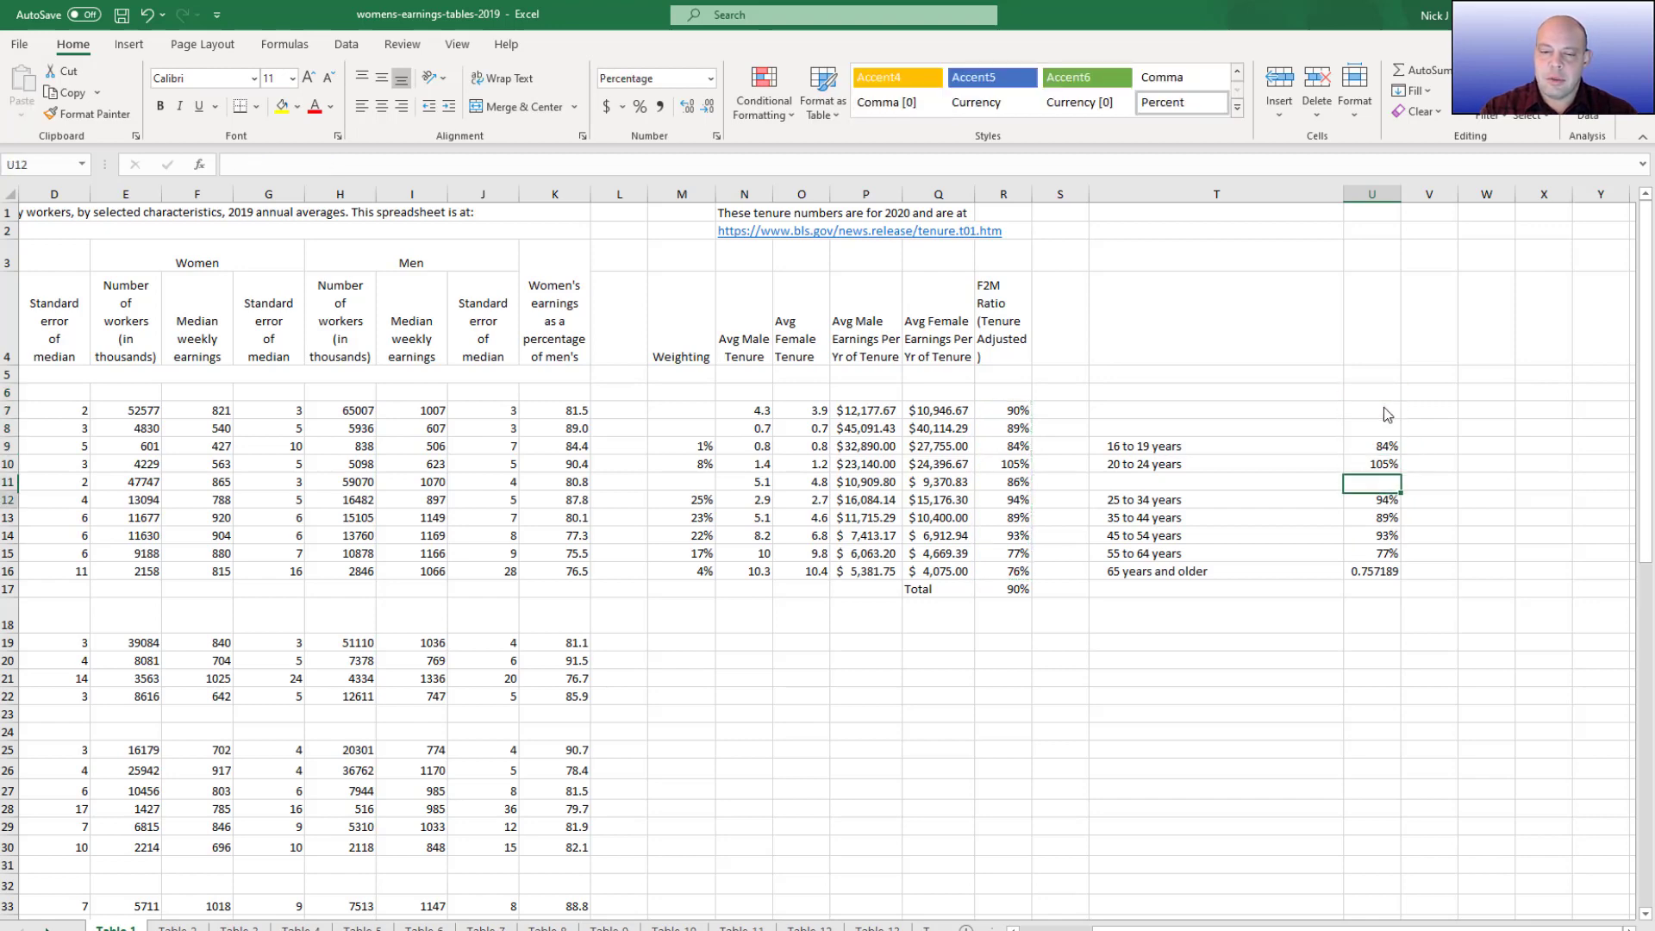
Move the label and ratio block T12:U16 up one row to T11, closing the gap in the age list
key("Down")
key("Down")
key("Down")
key("Down")
key("Down")
key("shift+Left")
key("shift+Up")
key("shift+Up")
key("shift+Up")
key("shift+Up")
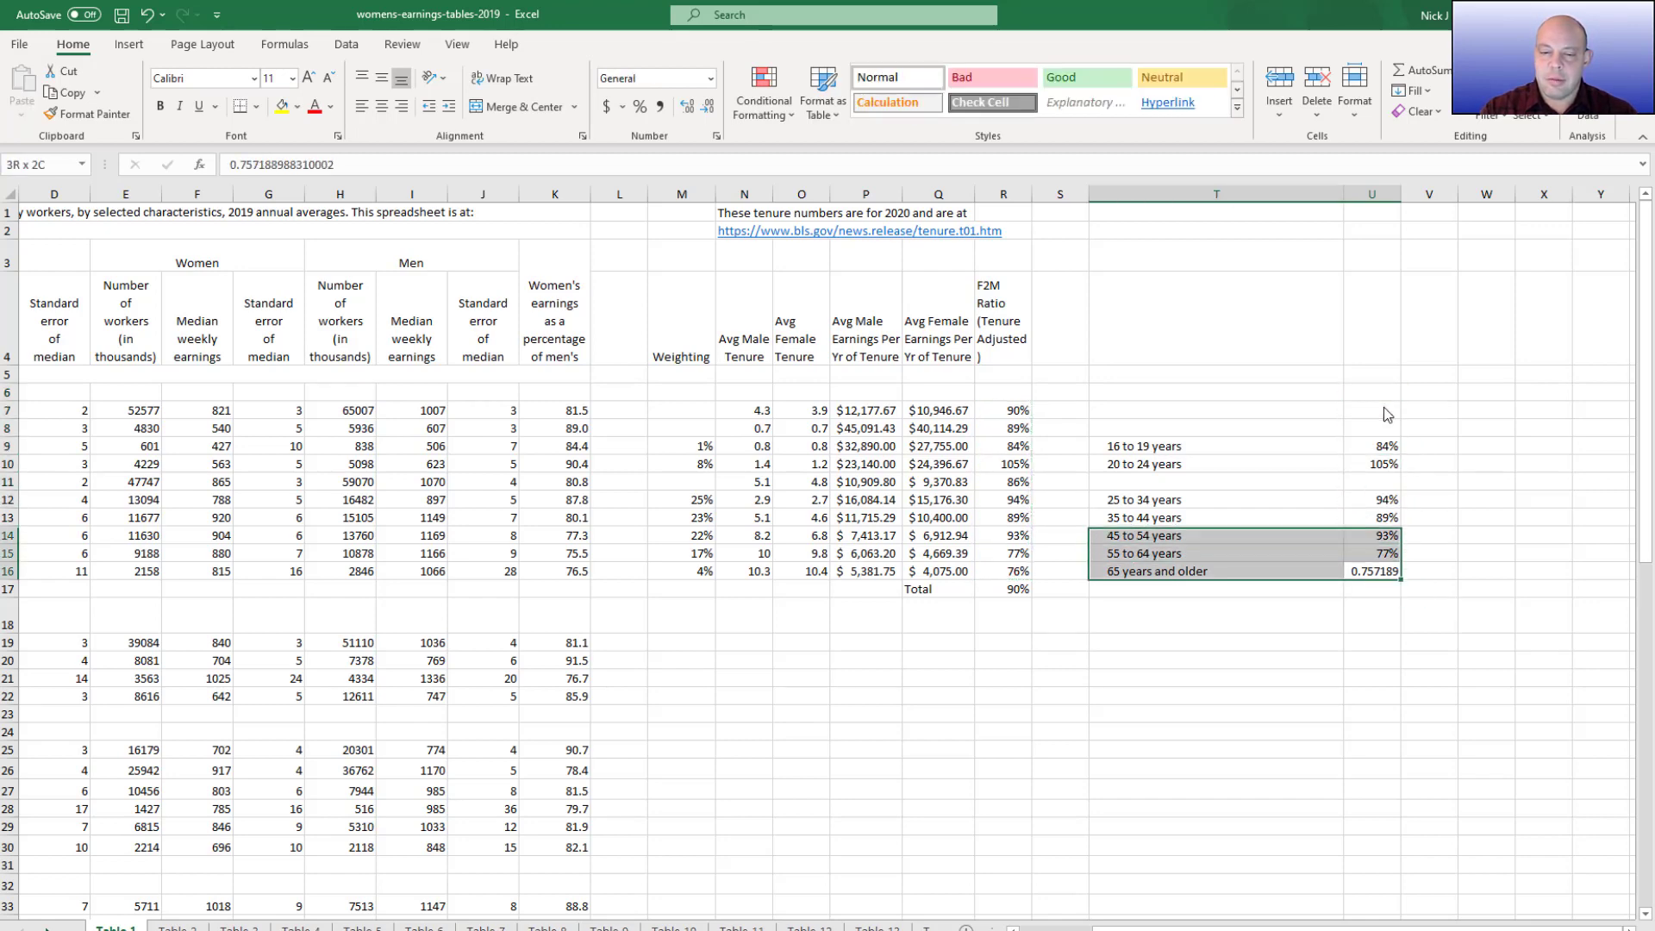
key("ctrl+c")
key("Up")
key("Up")
key("Up")
key("Up")
key("Up")
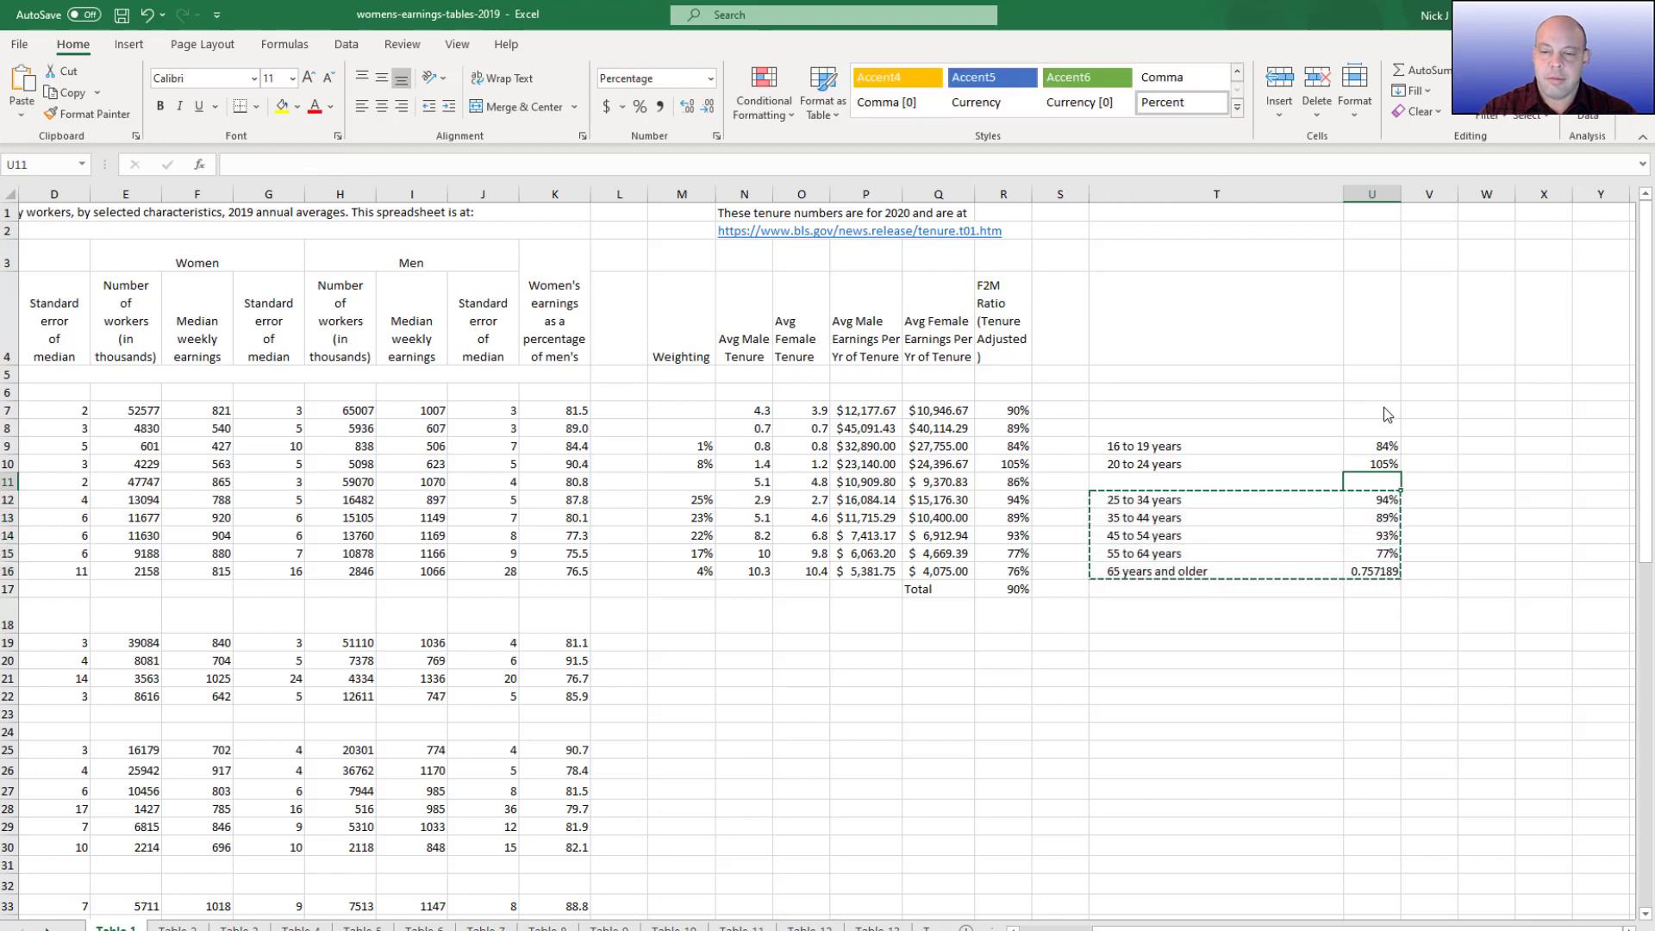
key("Left")
key("ctrl+v")
Format the 65 years and older ratio in U15 as a percentage
key("Up")
key("Down")
key("Down")
key("Down")
key("Down")
key("Down")
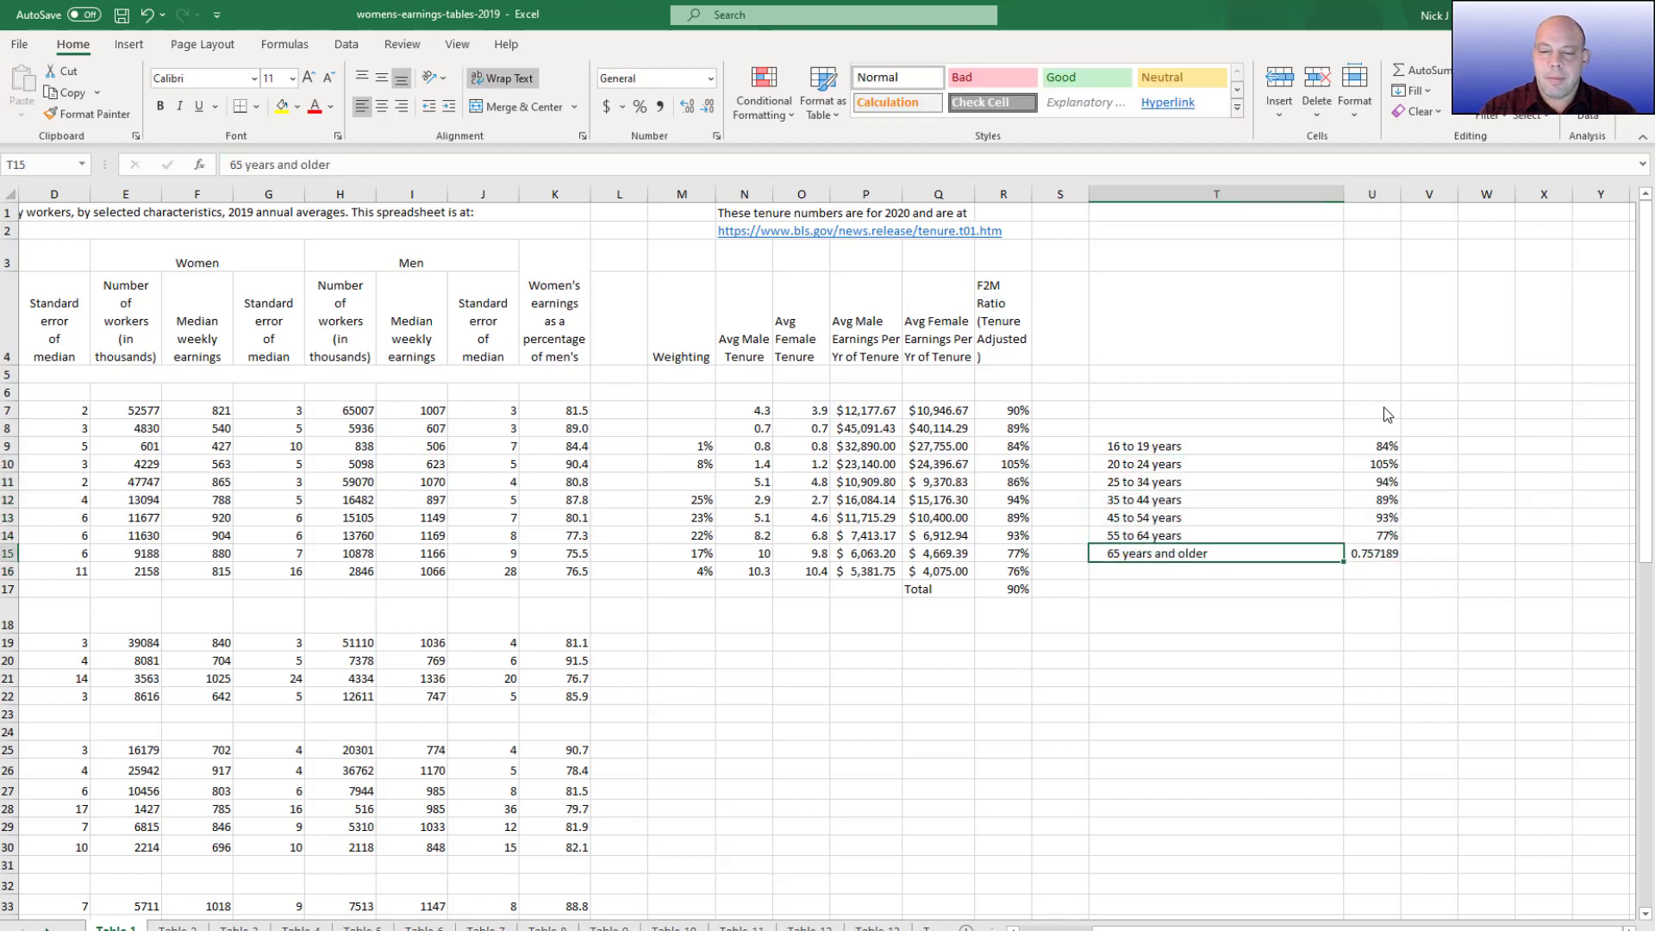
key("Right")
left_click(640, 107)
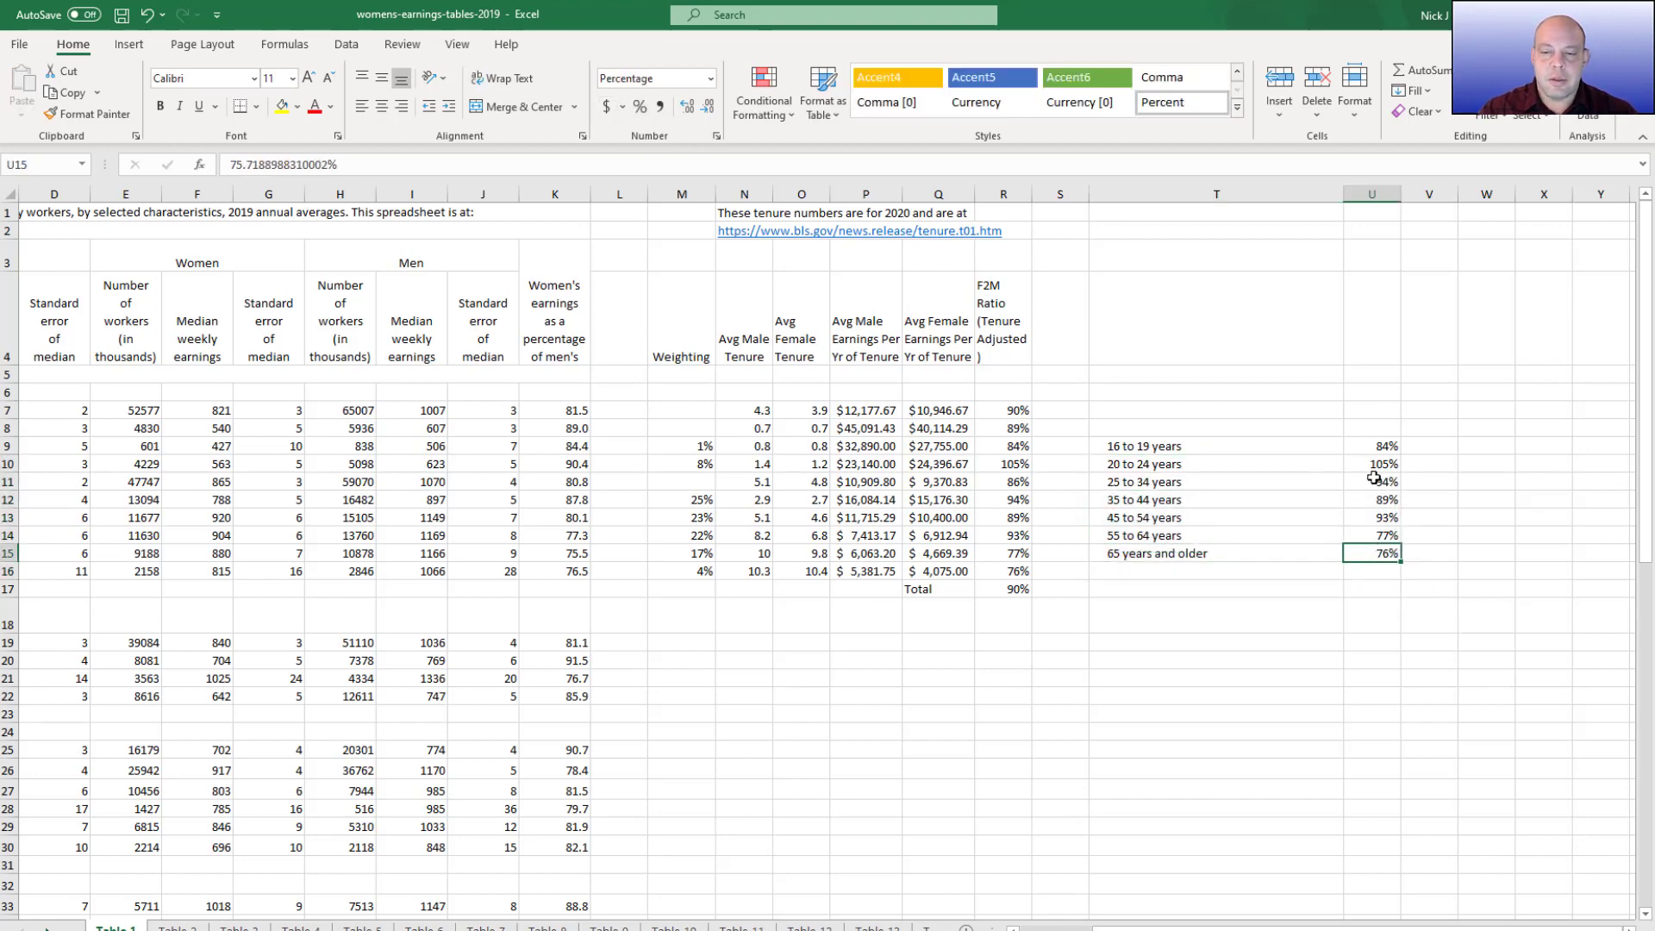
Insert a 2-D clustered column chart from the age labels and ratios in T9:U15
left_click_drag(1243, 441, 1274, 556)
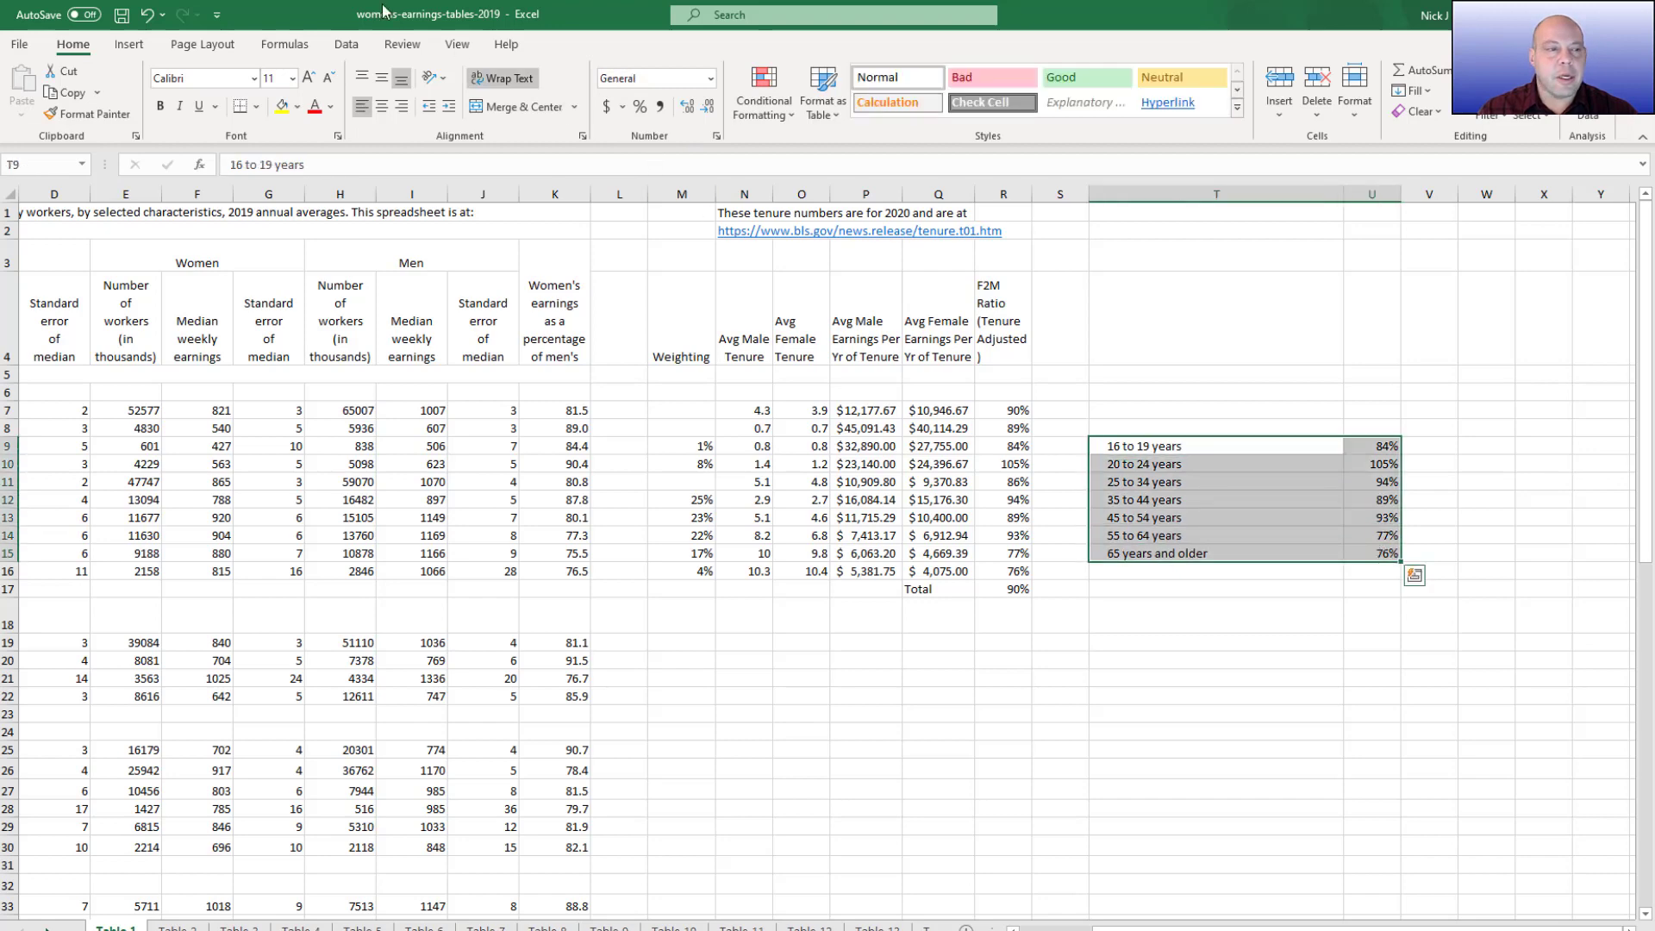
left_click(129, 44)
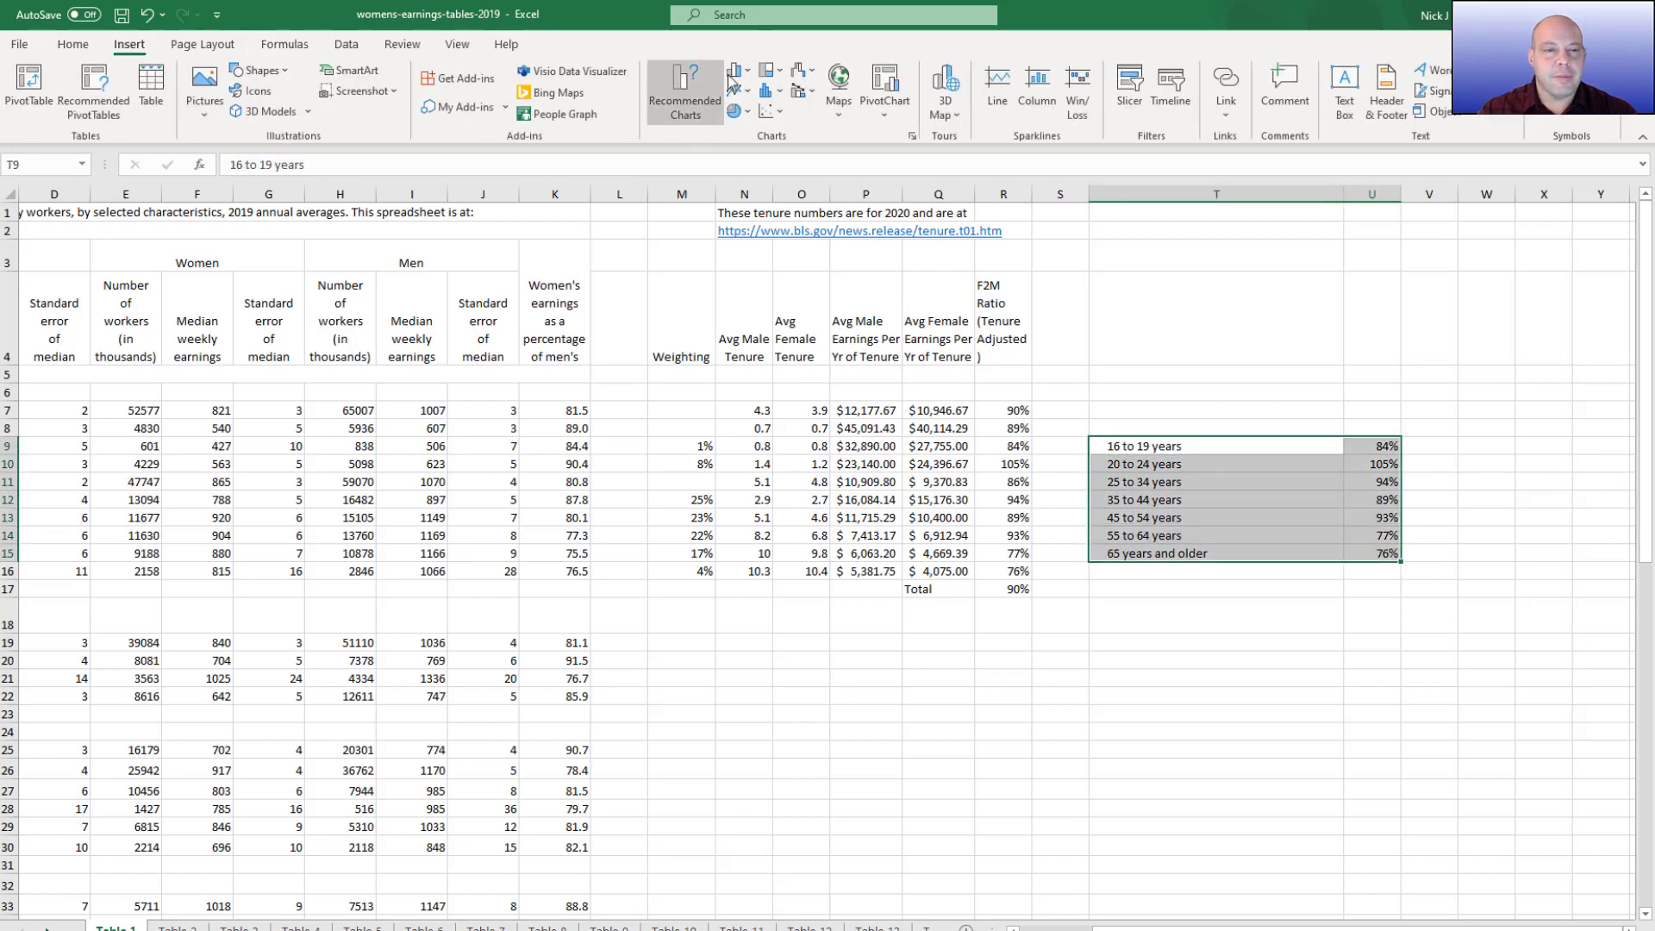
left_click(741, 72)
left_click(747, 136)
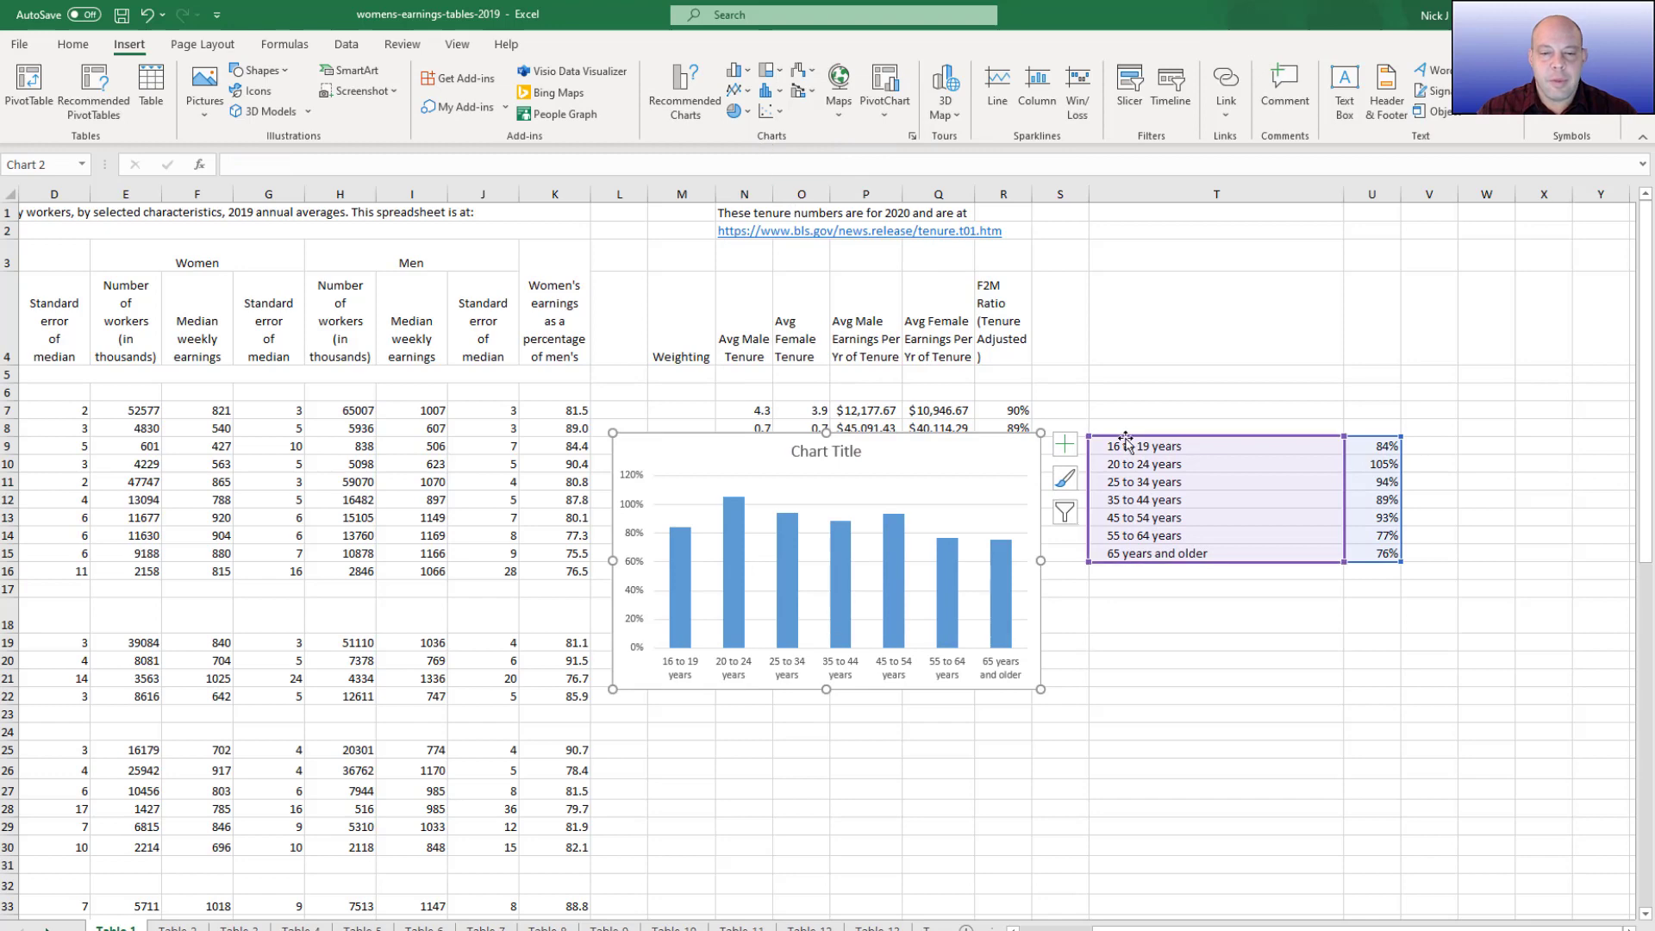
Set the chart title to "F2M Salary Ratio (Tenure Adjusted)"
triple_click(824, 454)
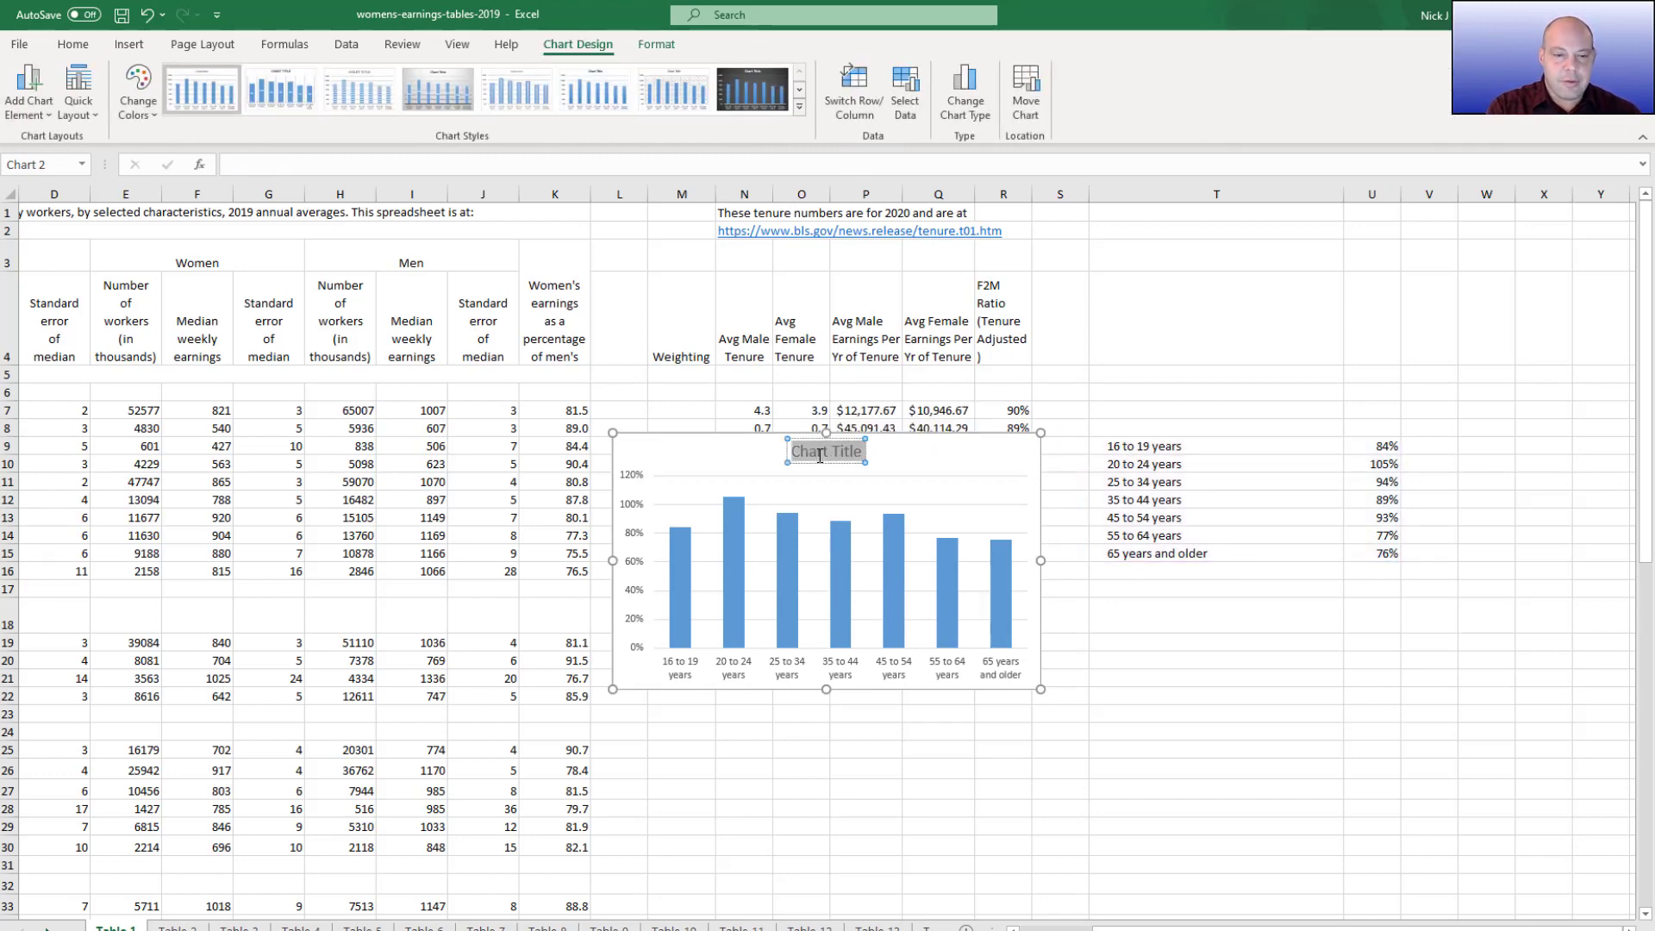
type("F2M")
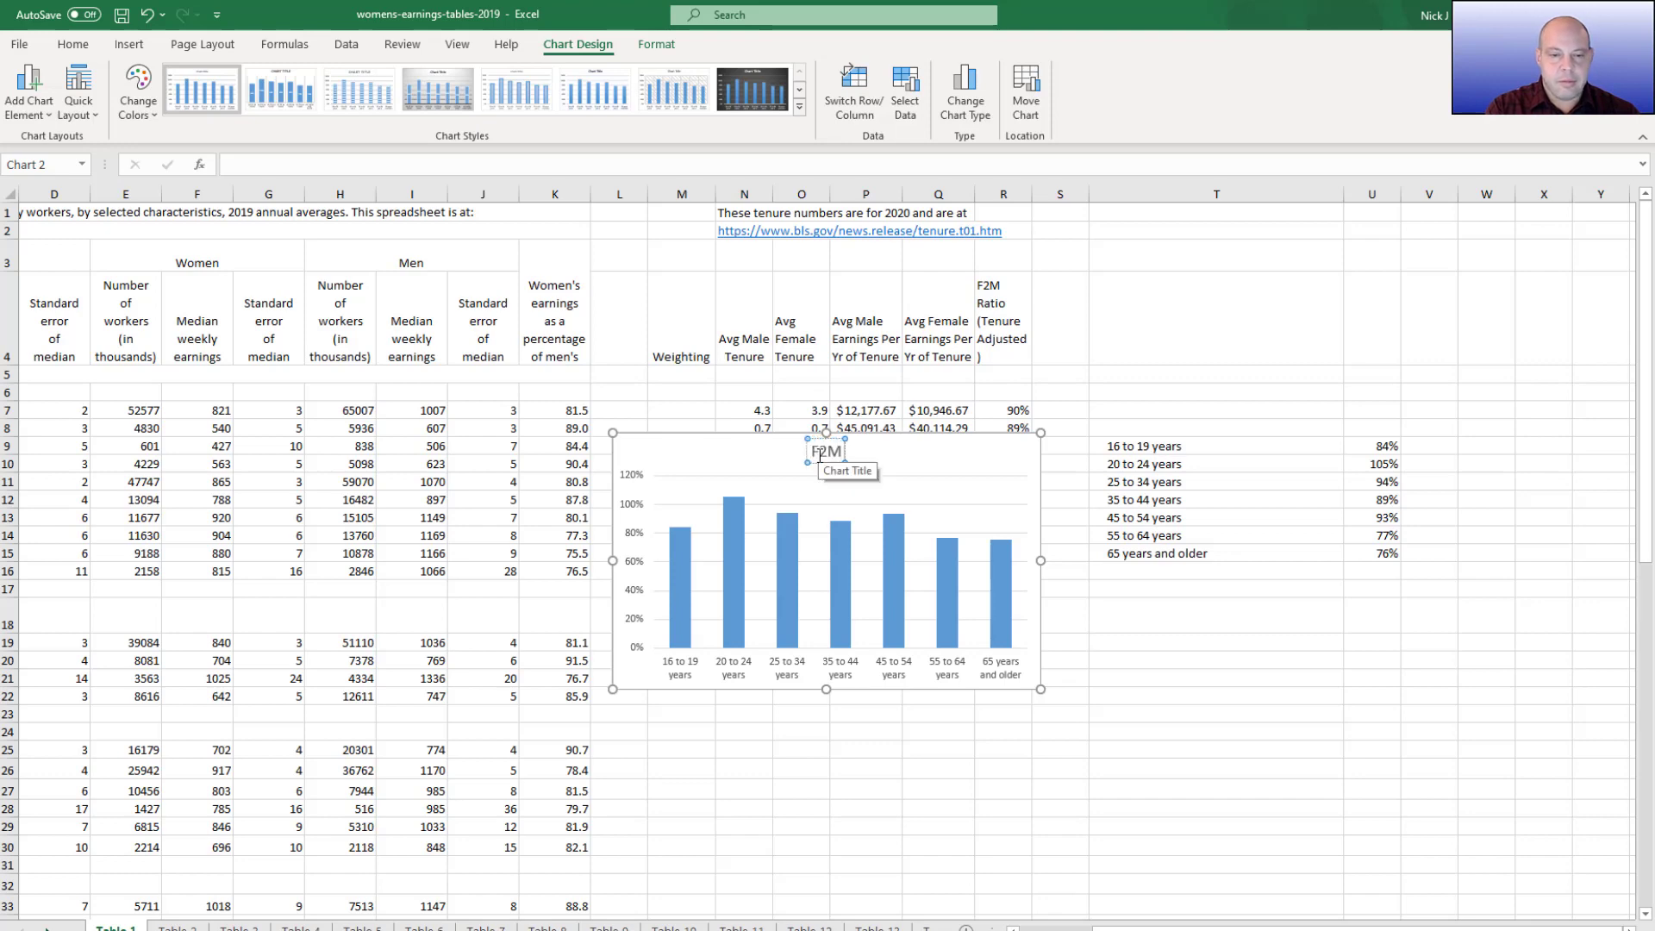
type(" Salary Ration")
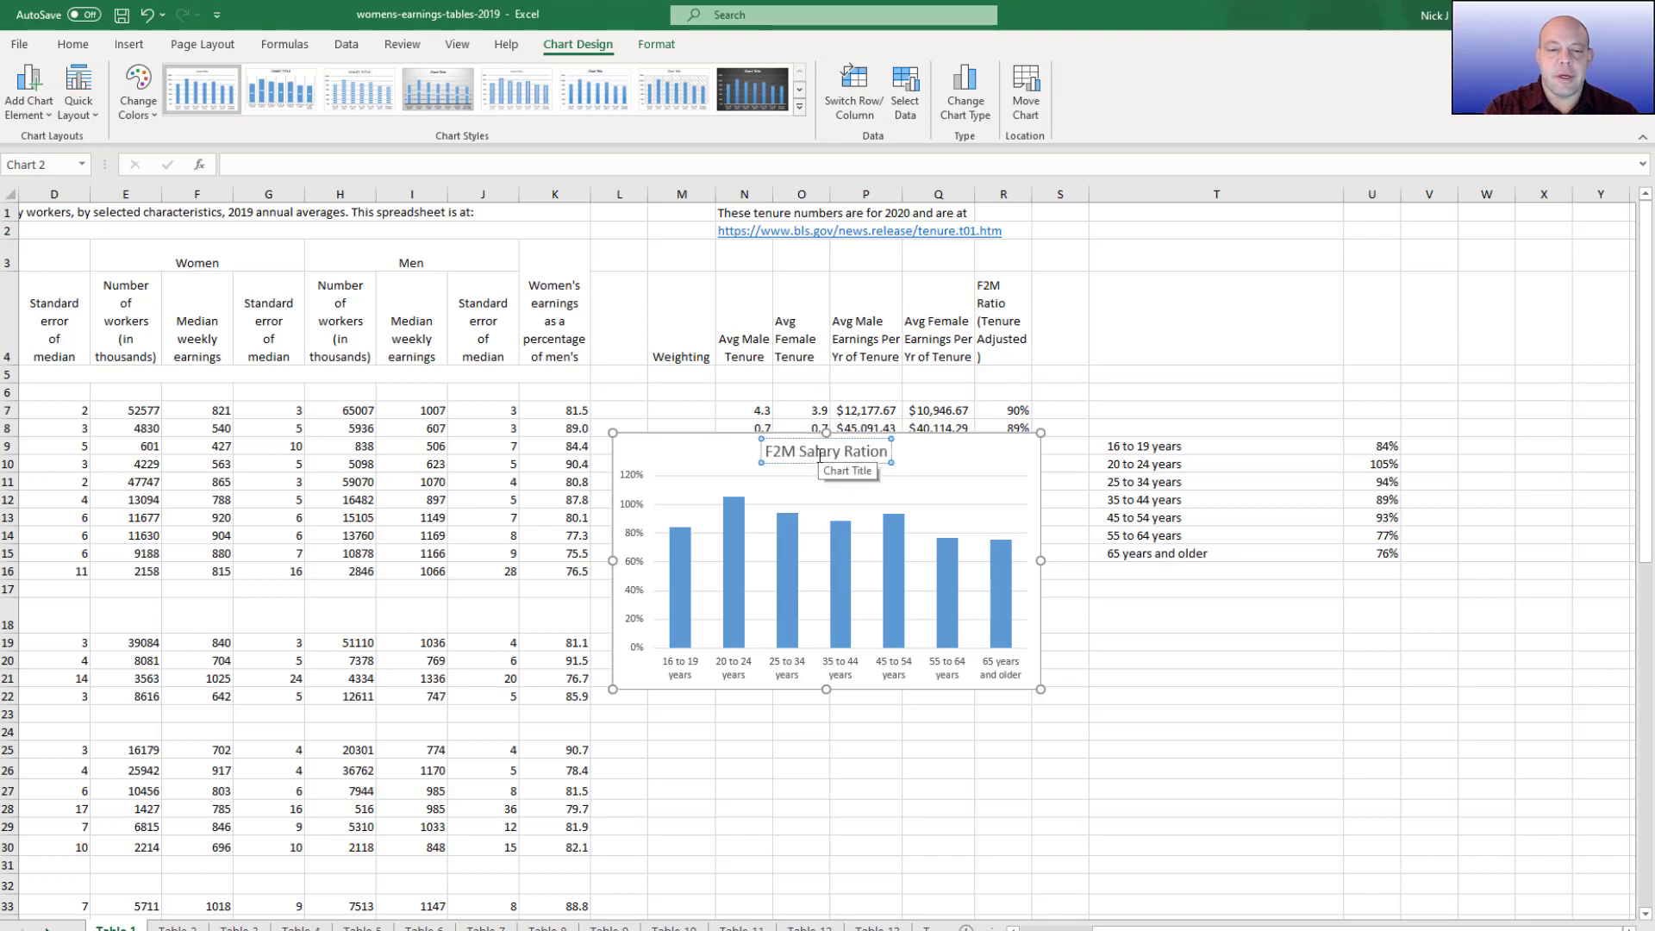
key("BackSpace")
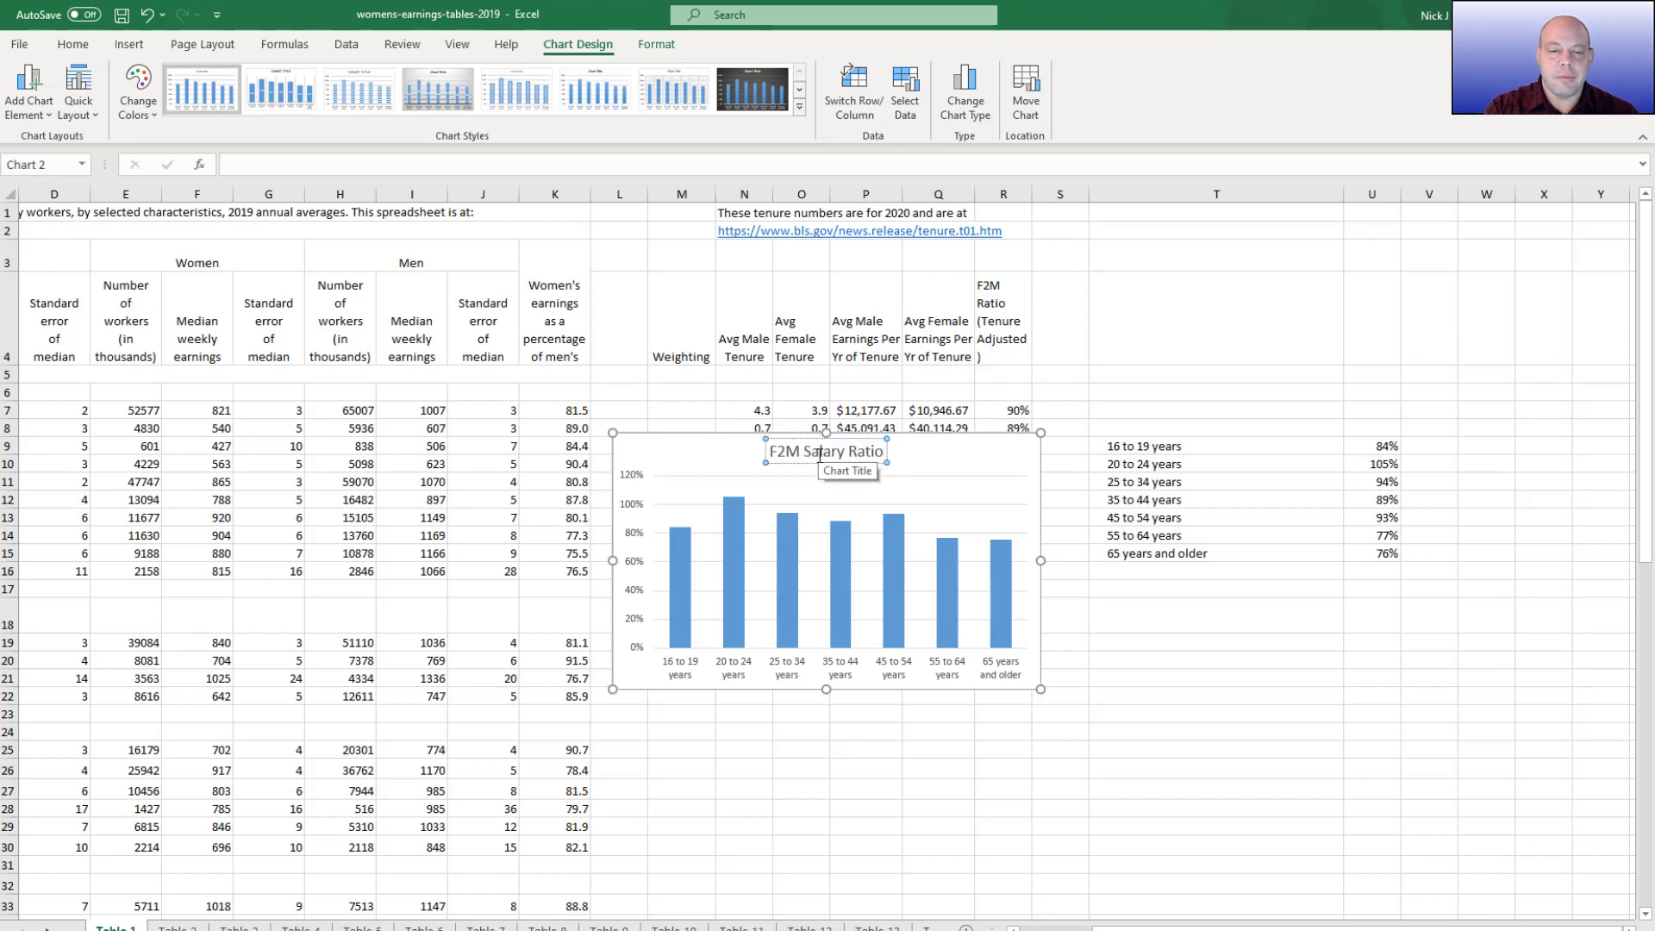
type("(Tenure Adj")
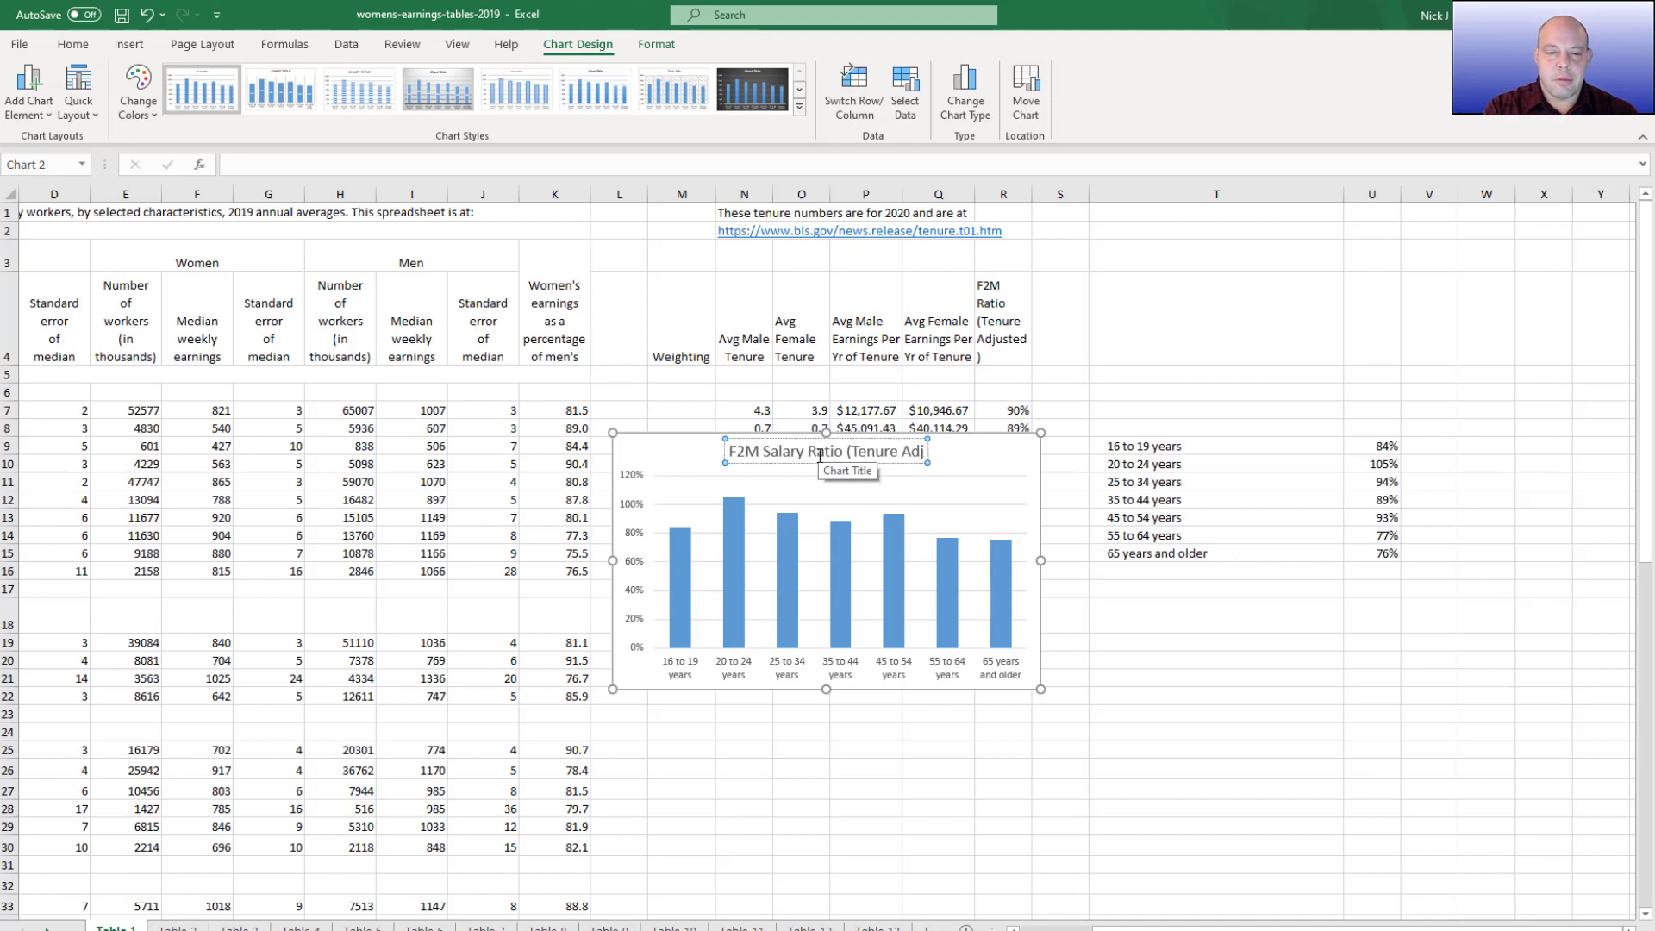
type("usted)")
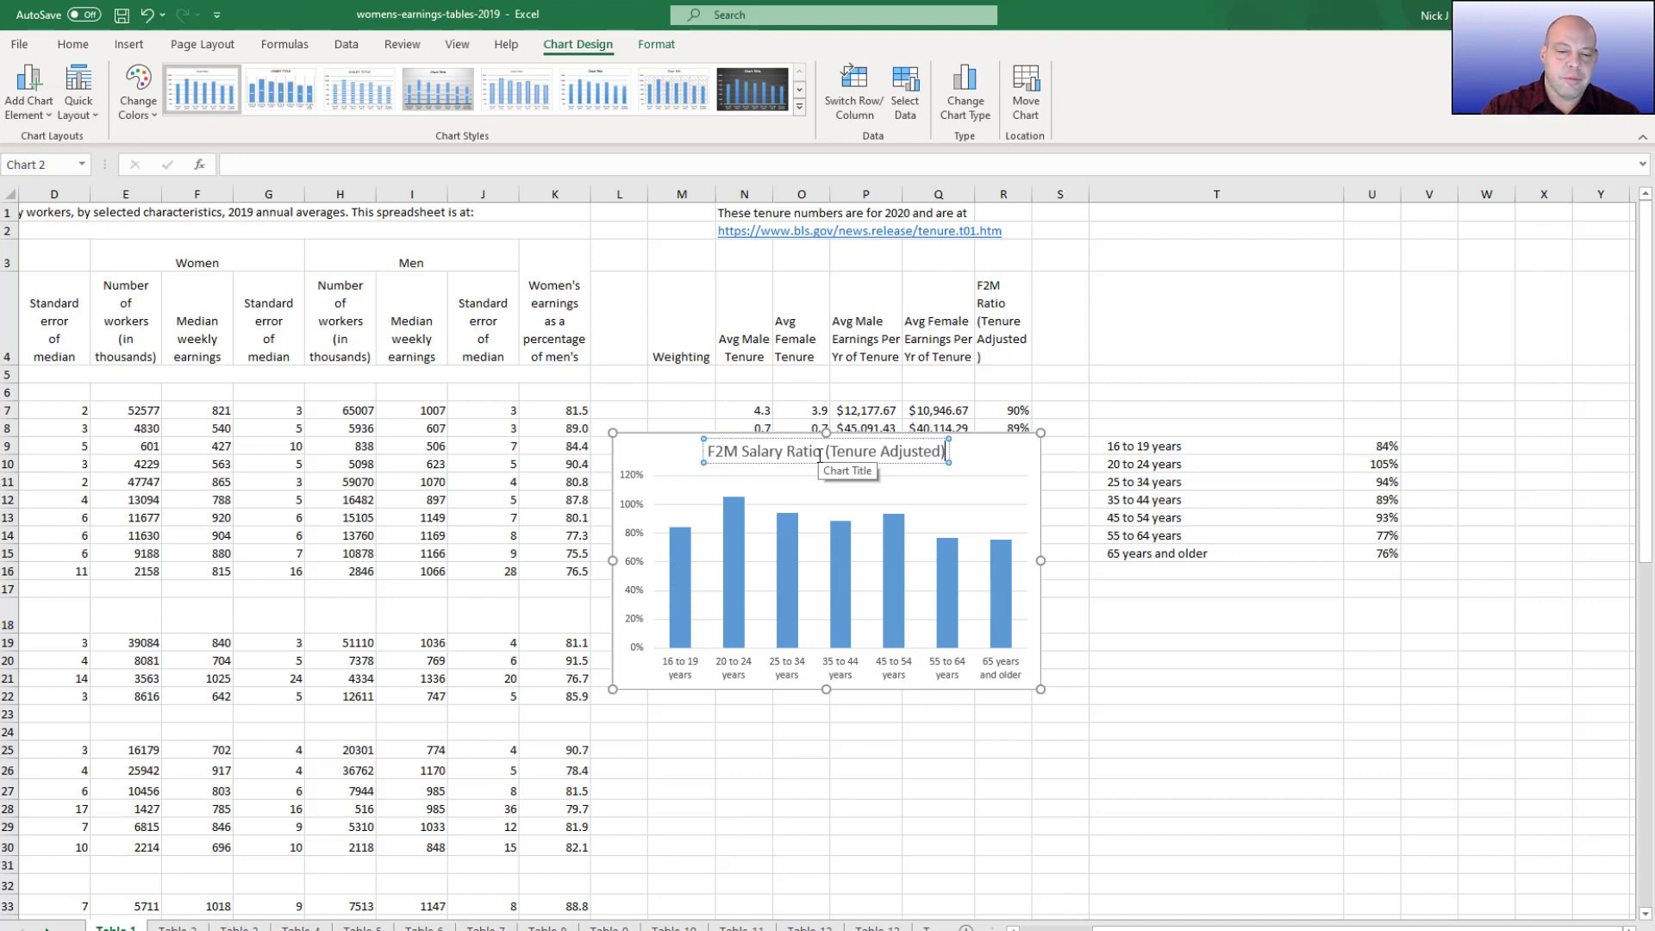
Move the chart beside the F2M ratio column so it covers the helper list, and deselect it
left_click_drag(1022, 455, 1440, 400)
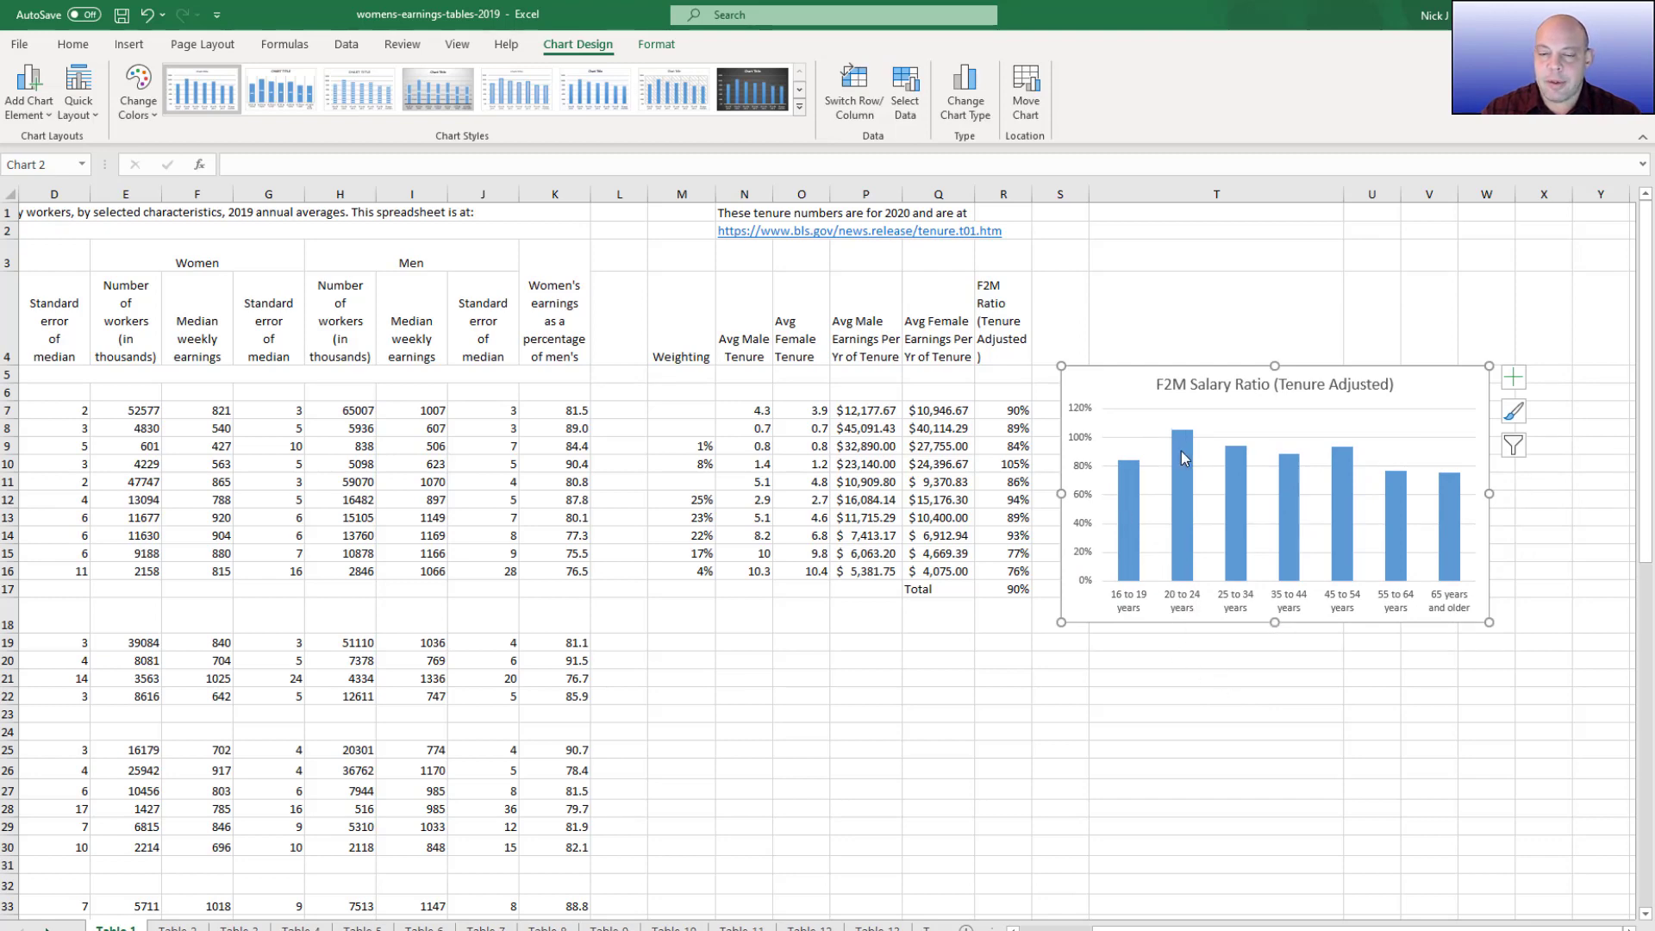
mouse_move(1184, 458)
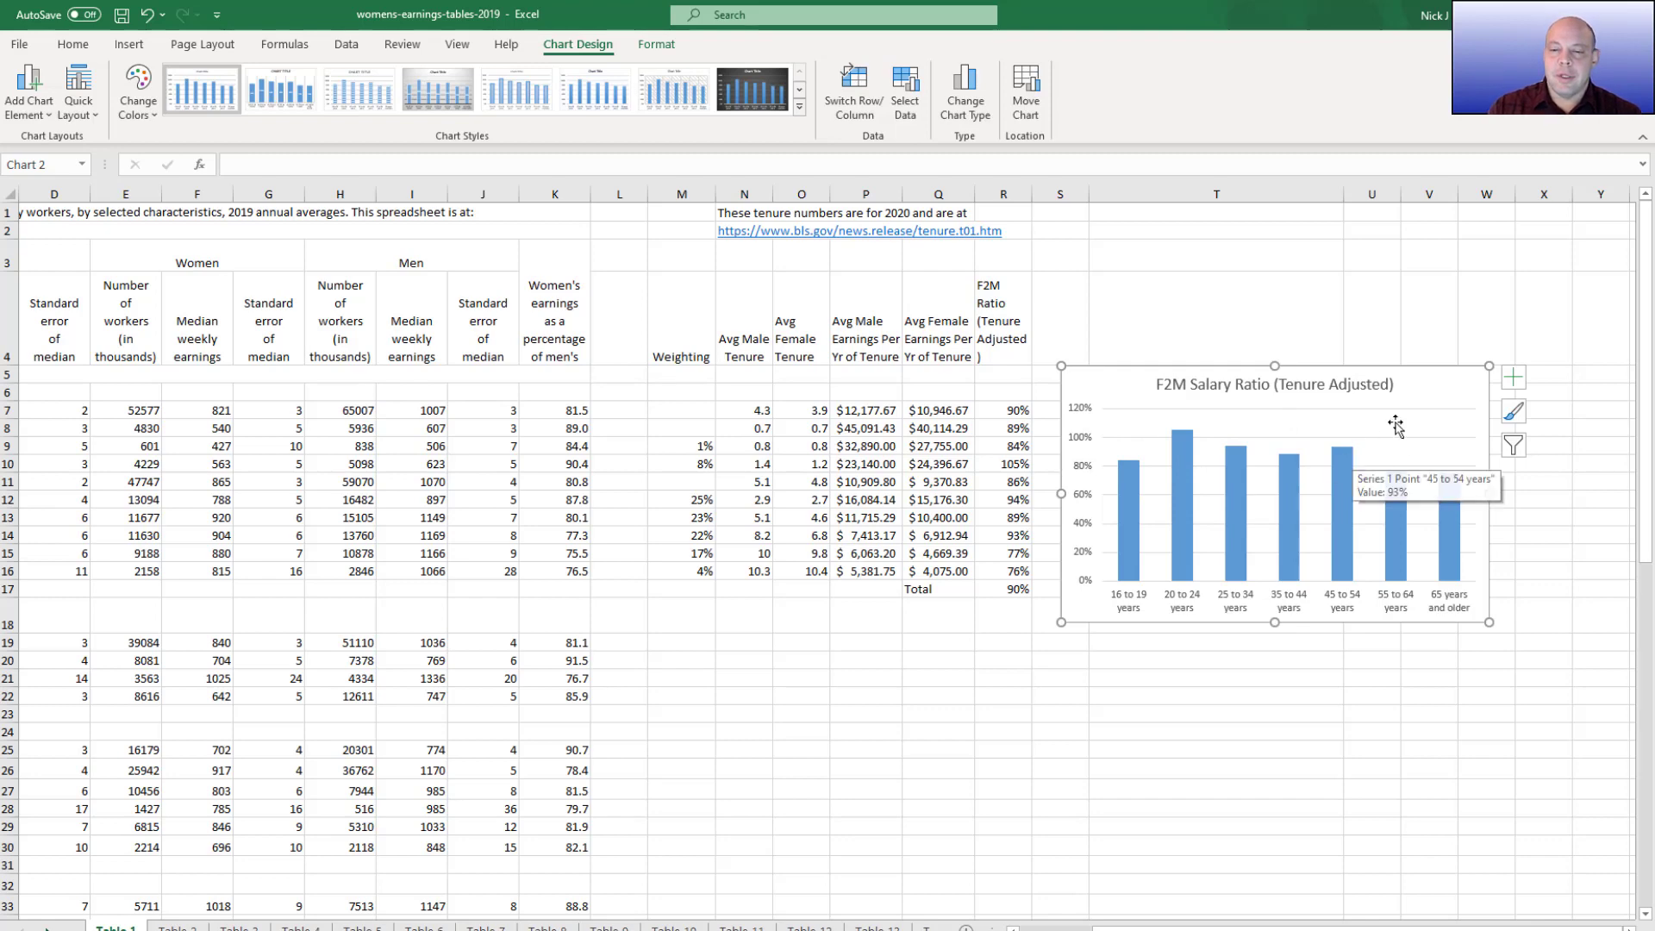
left_click(1600, 660)
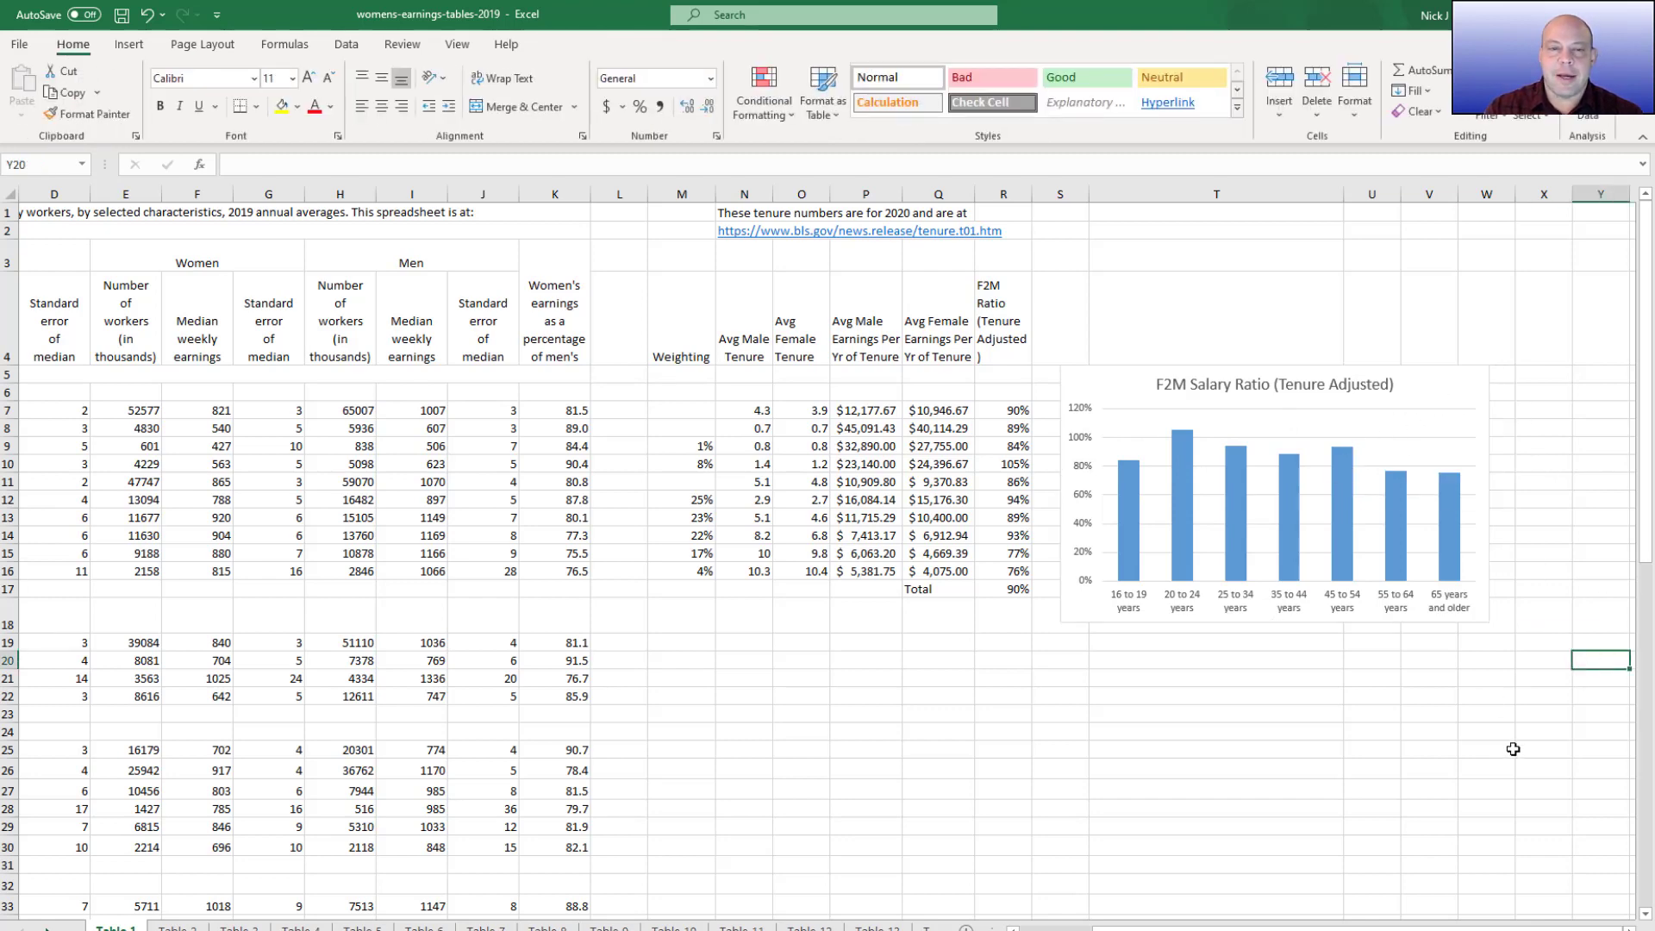